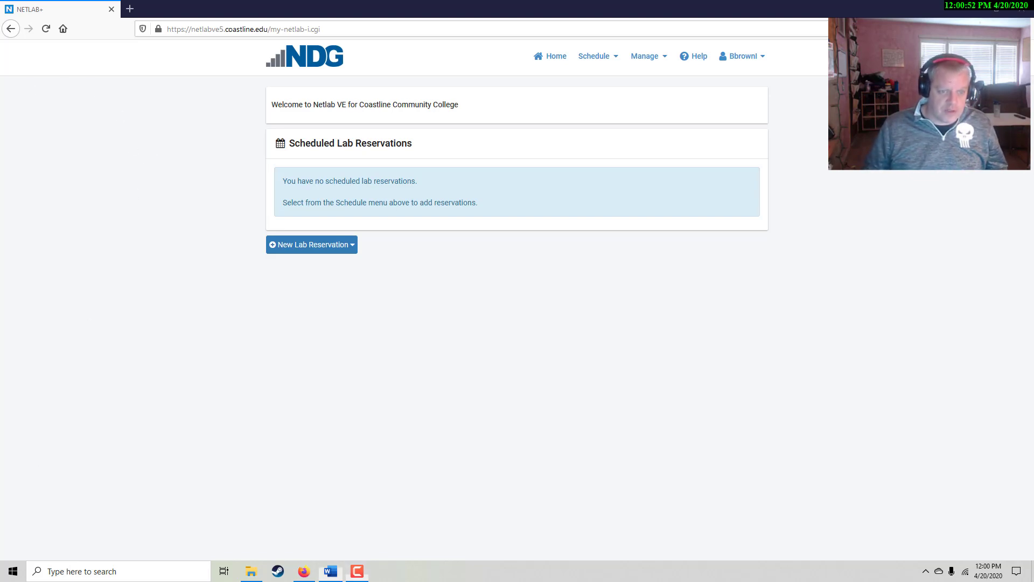
# Read through the lab instructions document, then return to the NETLAB+ reservations page
pyautogui.click(330, 571)
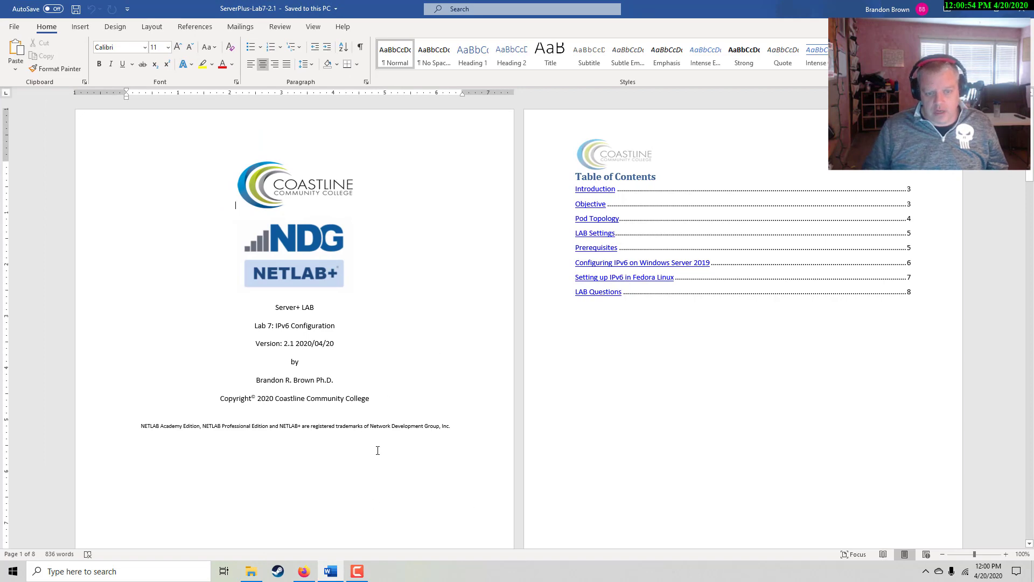
pyautogui.scroll(-10, 604, 406)
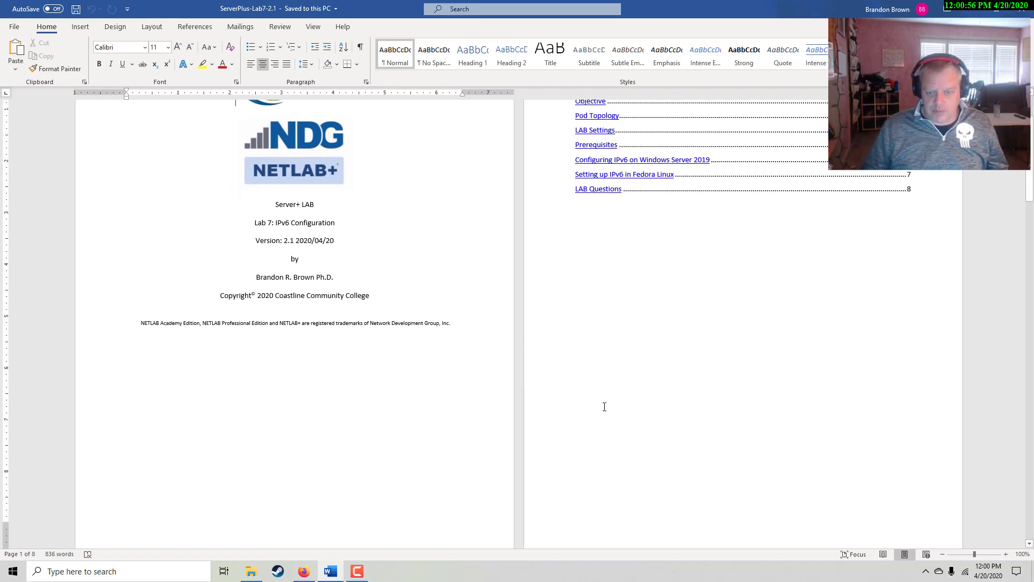
pyautogui.scroll(-3, 605, 407)
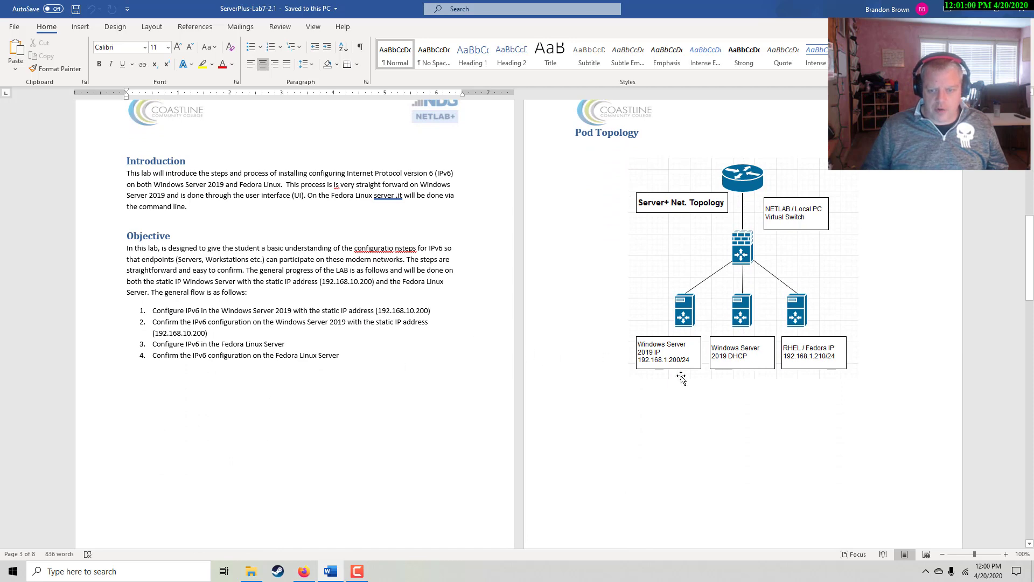
pyautogui.scroll(-12, 681, 377)
pyautogui.scroll(-8, 682, 375)
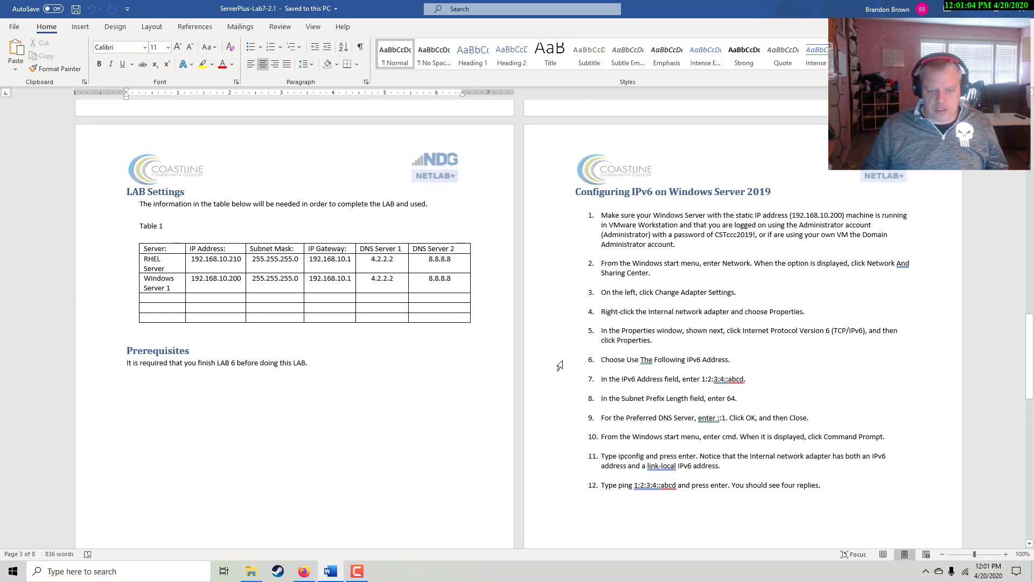
pyautogui.scroll(-17, 549, 372)
pyautogui.scroll(-4, 500, 378)
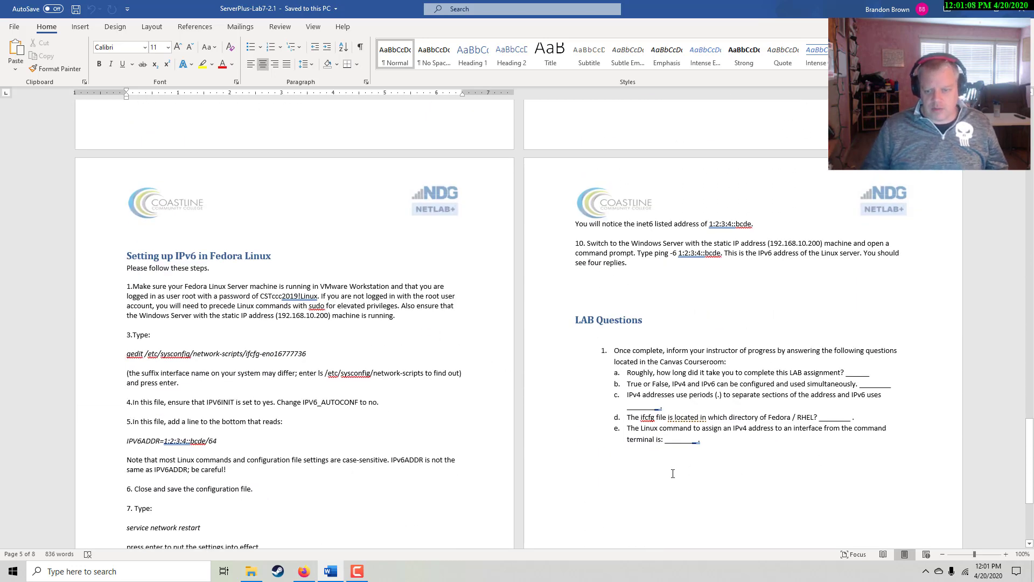
pyautogui.scroll(20, 672, 474)
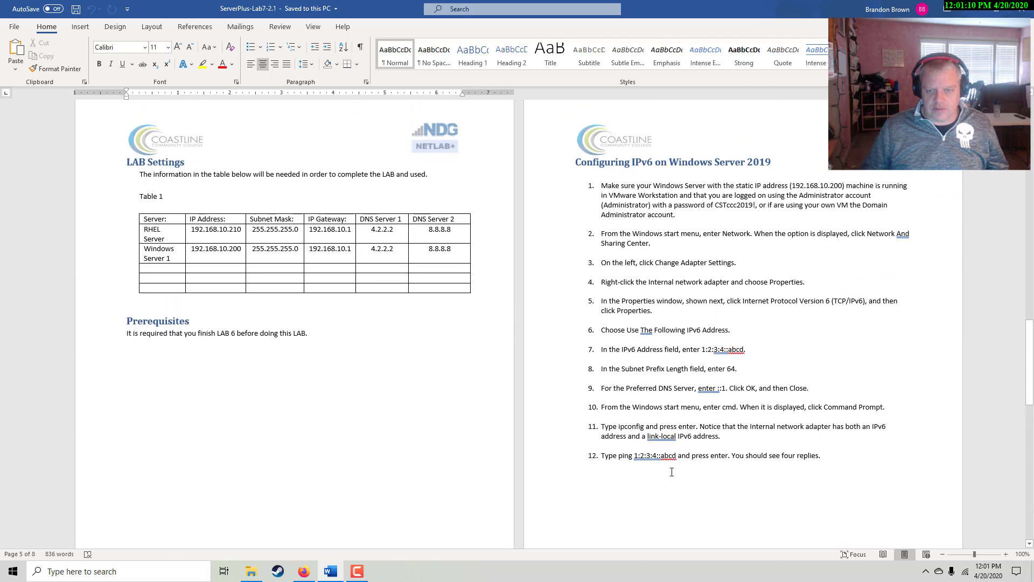
pyautogui.scroll(1, 672, 472)
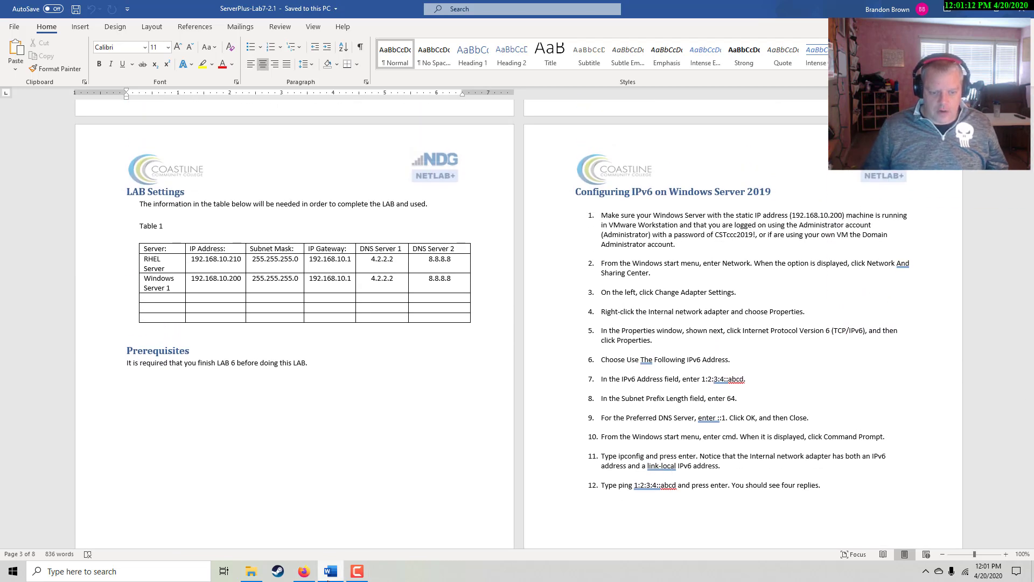
pyautogui.click(304, 571)
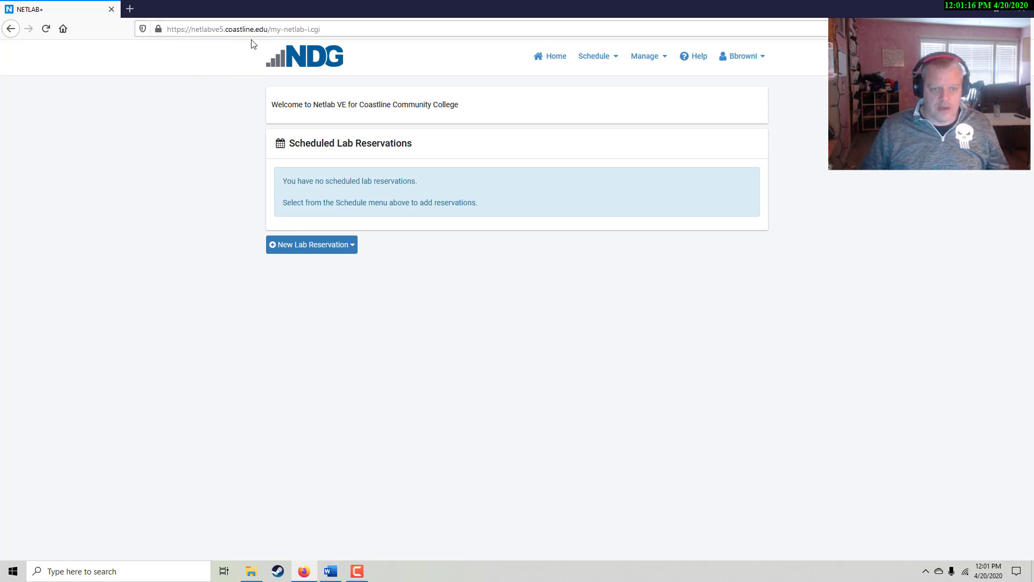
# Reserve Pod 1 of the CST C158 Spring 2020 Server+ class for Lab 7: IPv6 Configuration, starting this hour
pyautogui.click(344, 247)
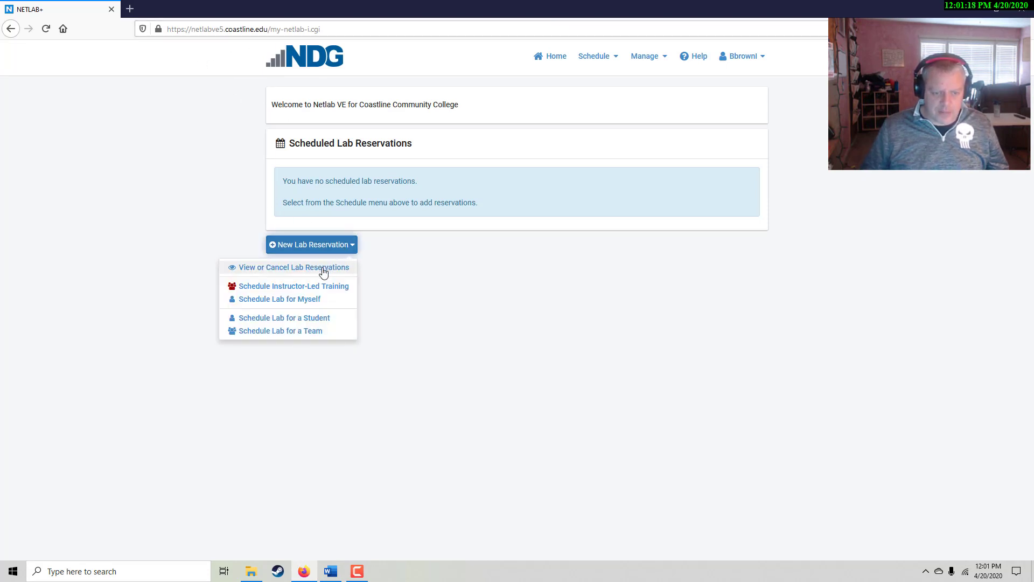
pyautogui.click(278, 300)
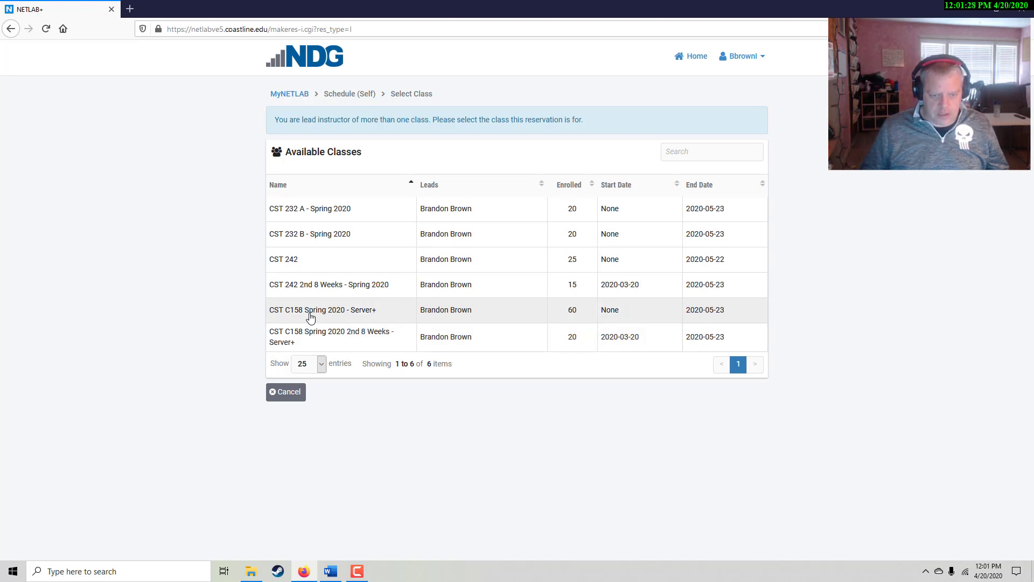
pyautogui.click(311, 318)
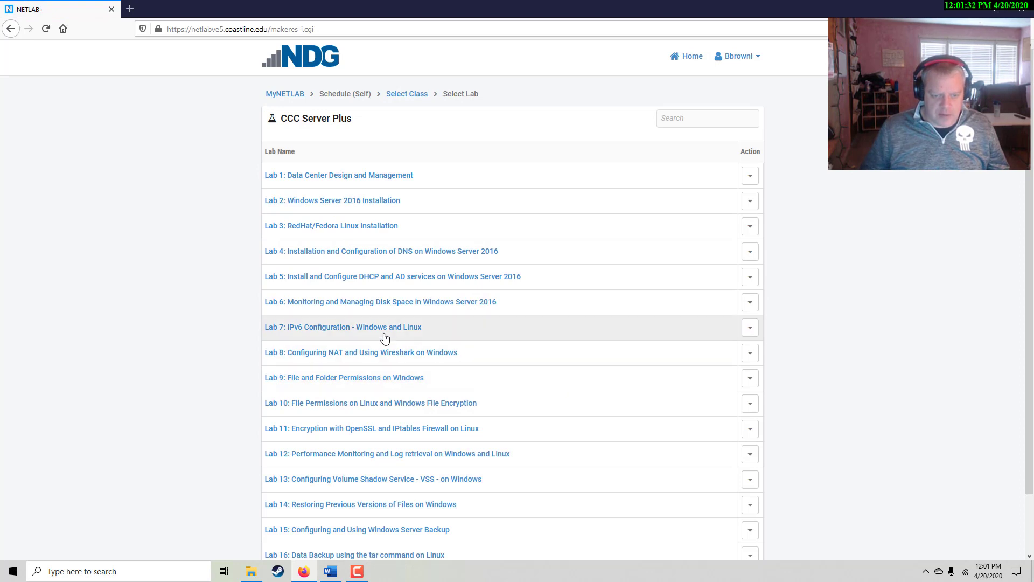
pyautogui.click(405, 332)
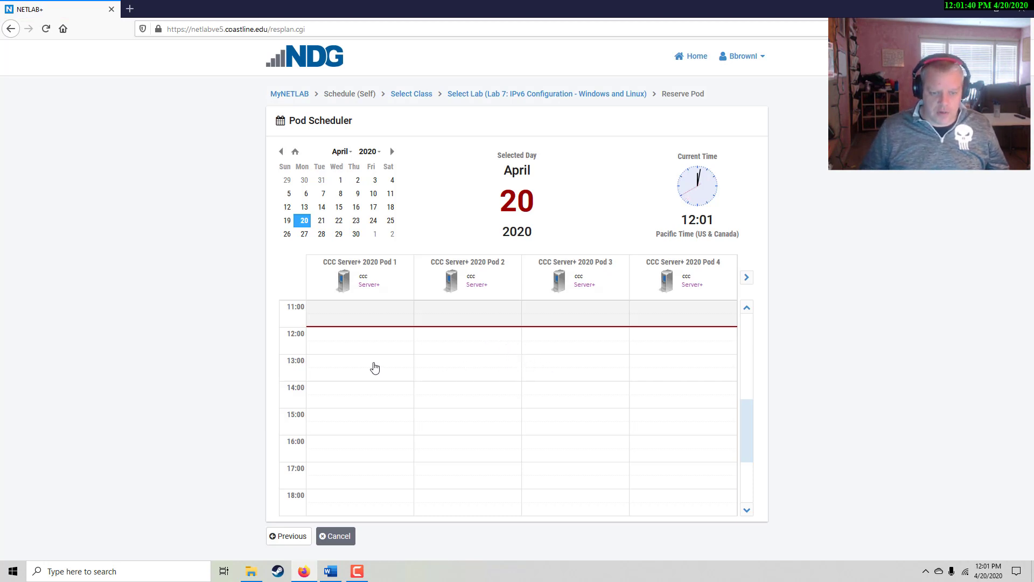
pyautogui.click(355, 335)
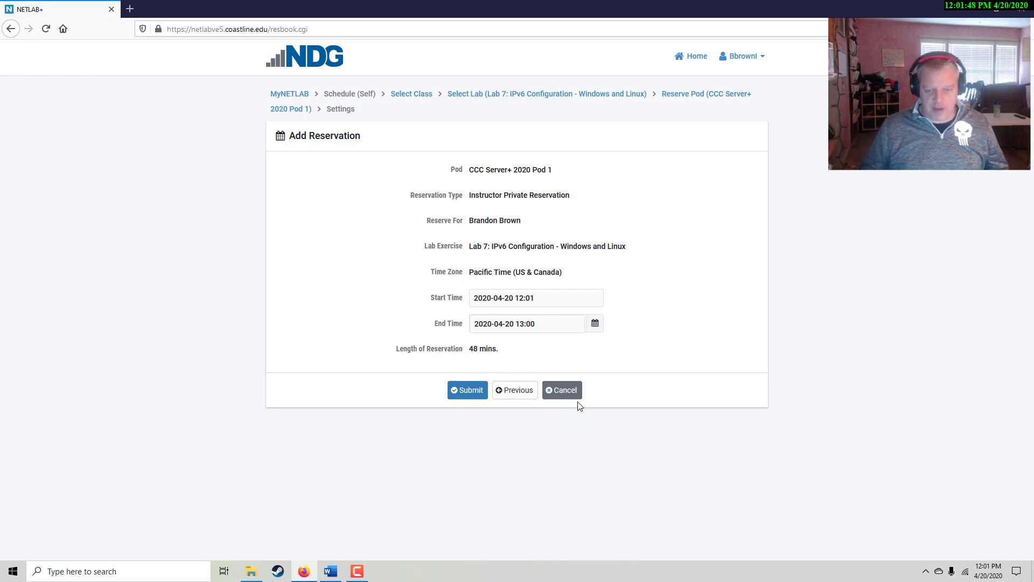
pyautogui.click(480, 394)
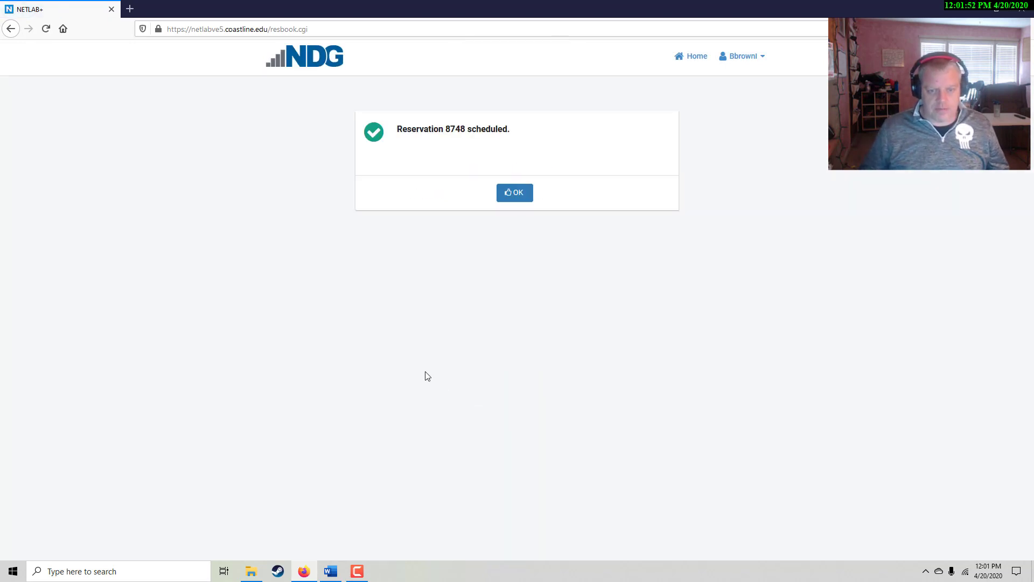
pyautogui.click(512, 194)
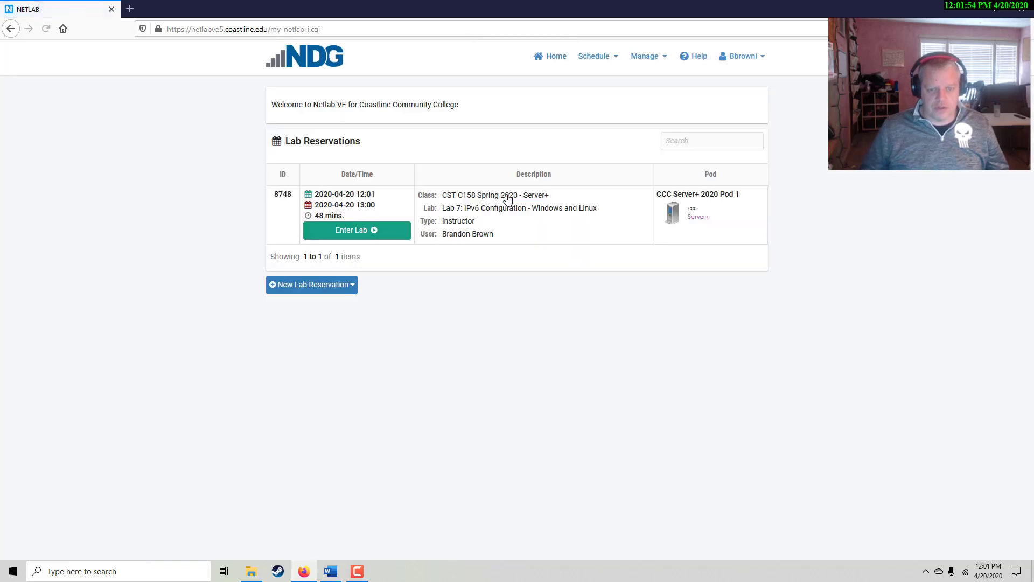
# Enter the reserved Lab 7 pod and bring up the Windows2019 machine's console
pyautogui.click(375, 236)
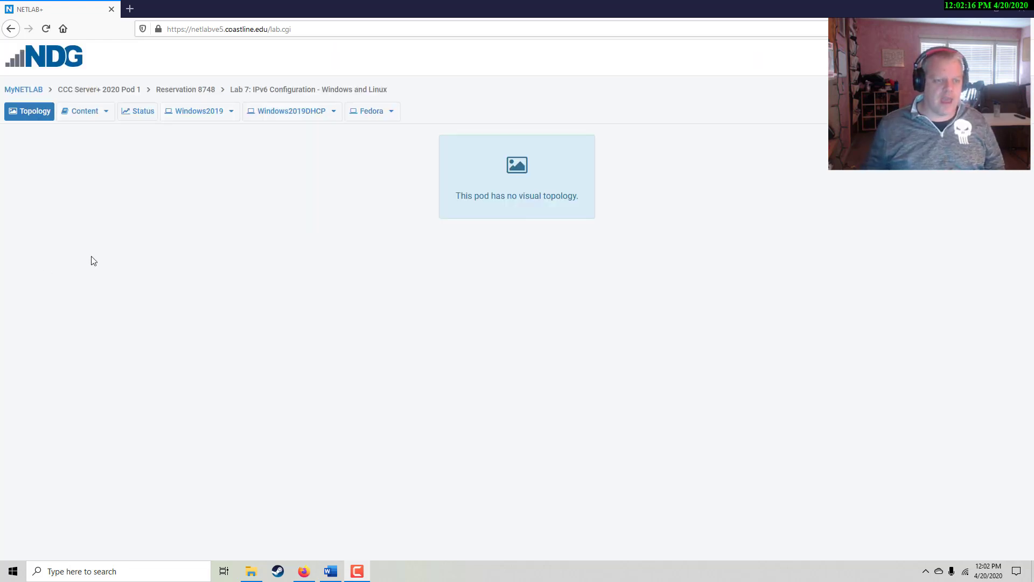
pyautogui.click(197, 116)
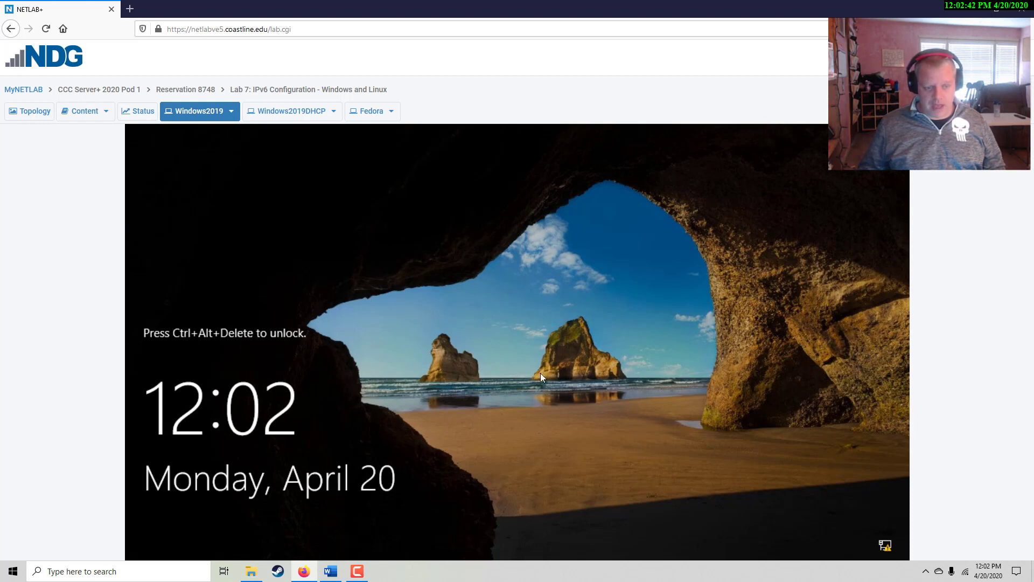
# Sign in to the Windows Server 2019 VM as Administrator with the account password
pyautogui.click(232, 114)
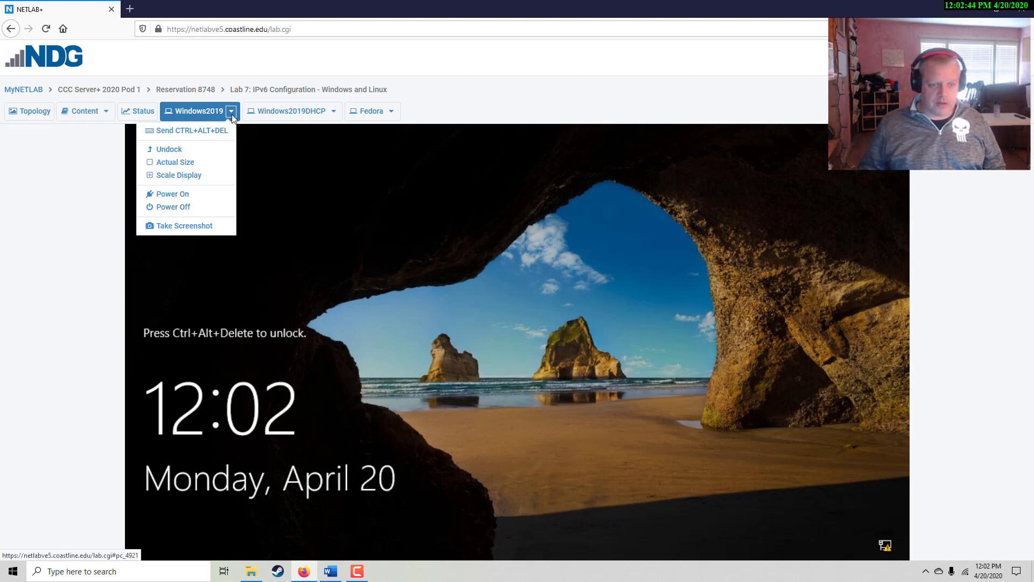
pyautogui.click(208, 136)
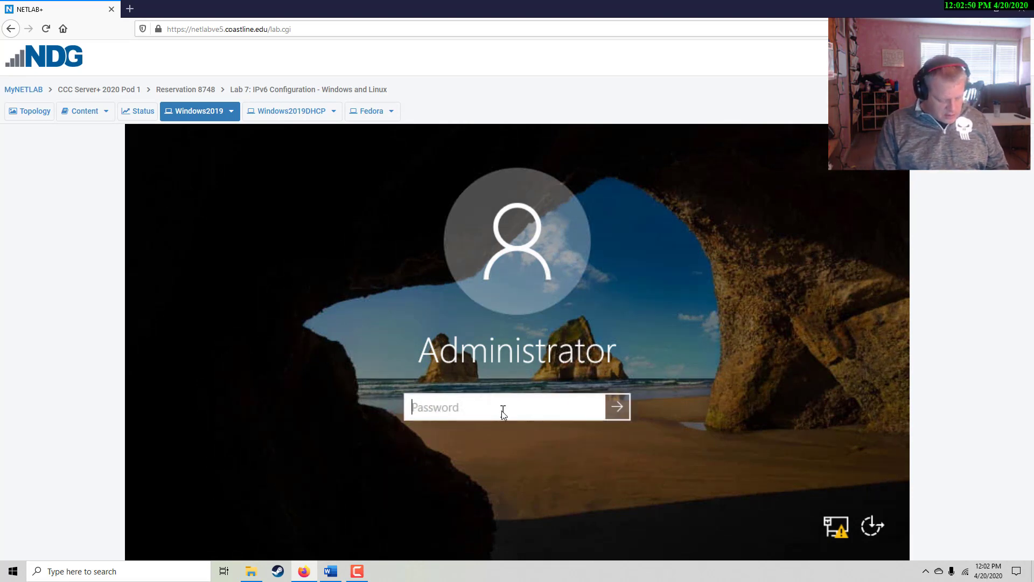
pyautogui.write('Train1')
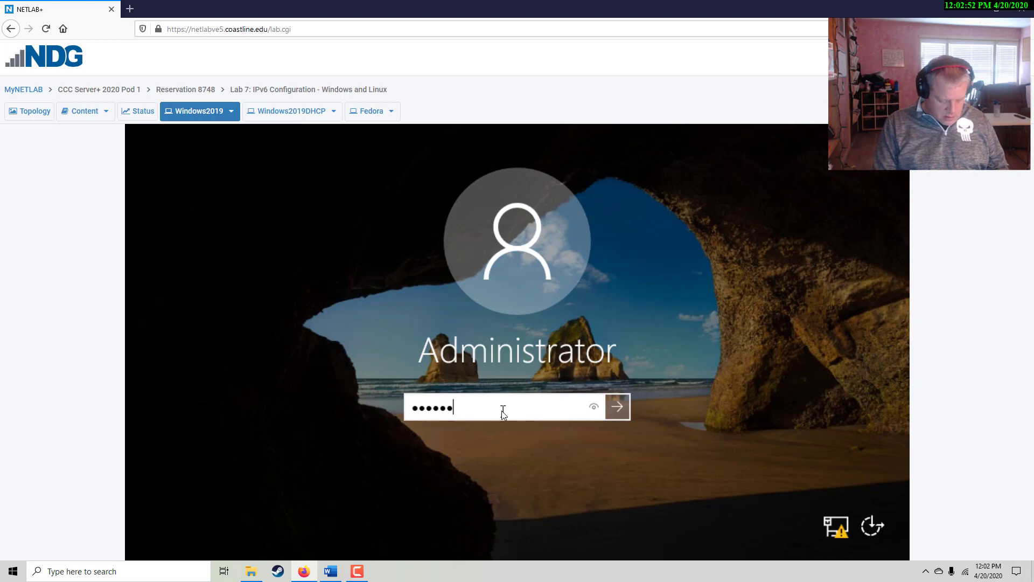
pyautogui.write('ng$12')
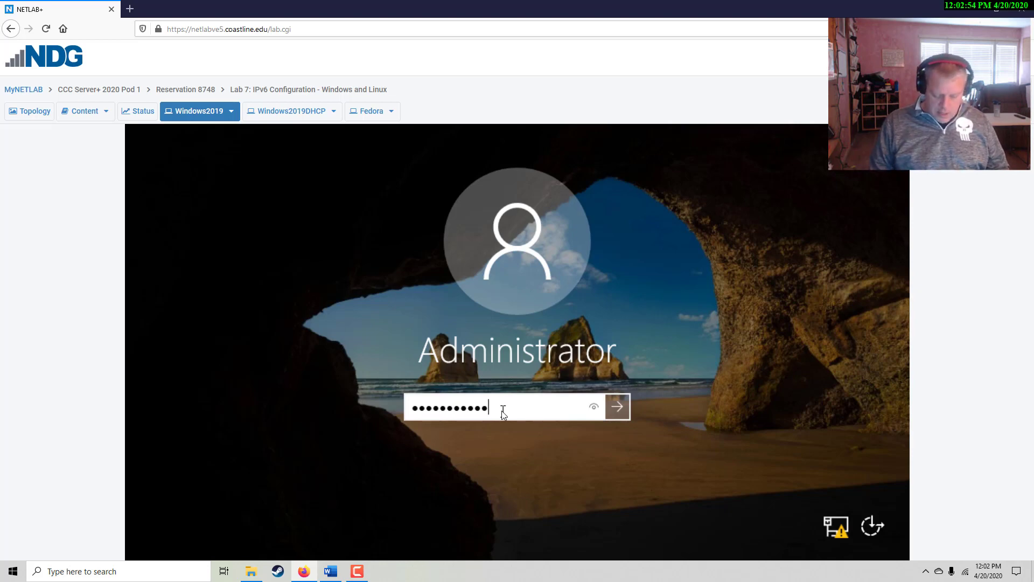
pyautogui.press('Return')
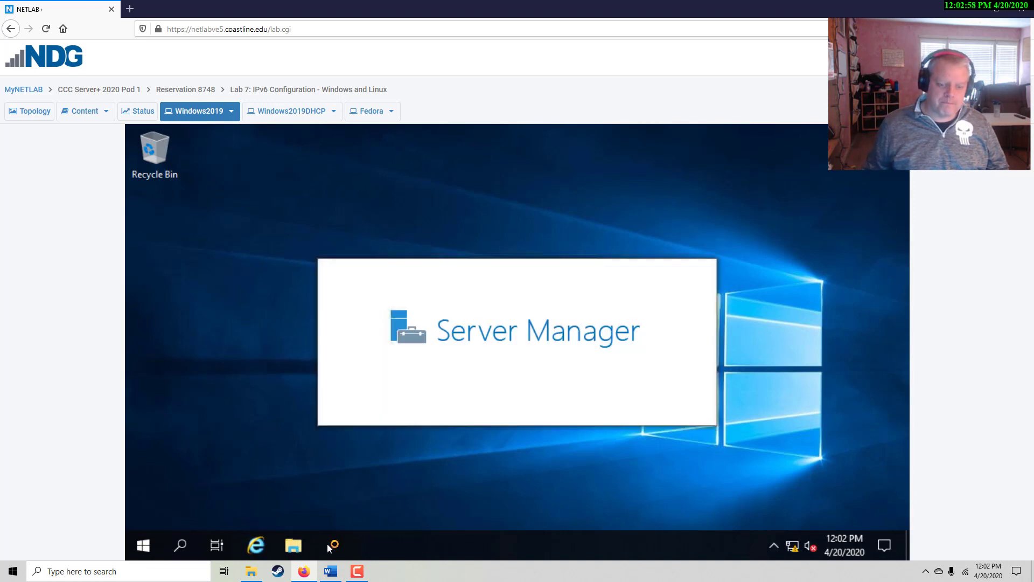
# Dismiss the Windows Admin Center notice, move Server Manager aside, and bring the Word lab document forward
pyautogui.moveTo(340, 545)
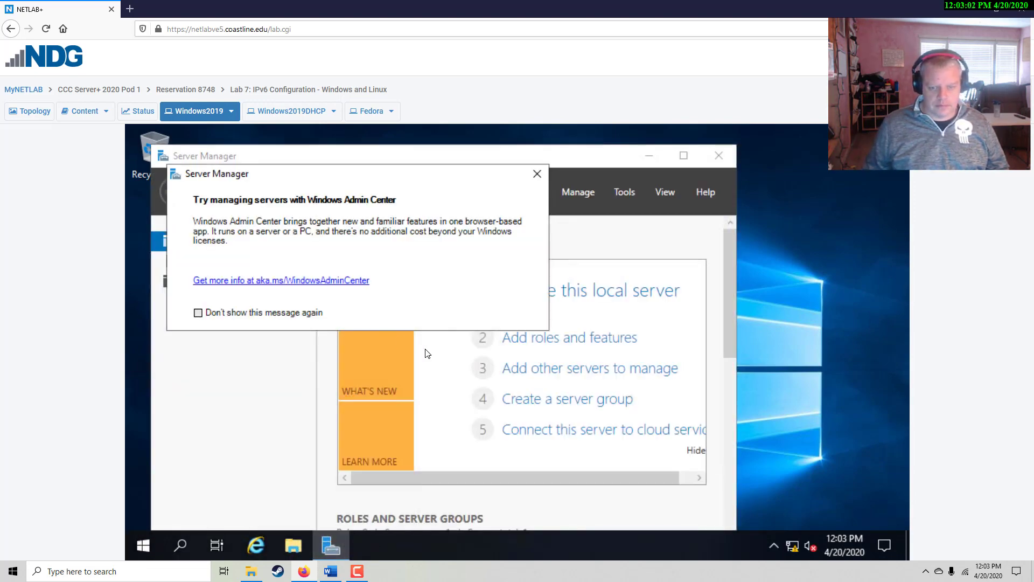
pyautogui.moveTo(371, 177); pyautogui.dragTo(786, 252)
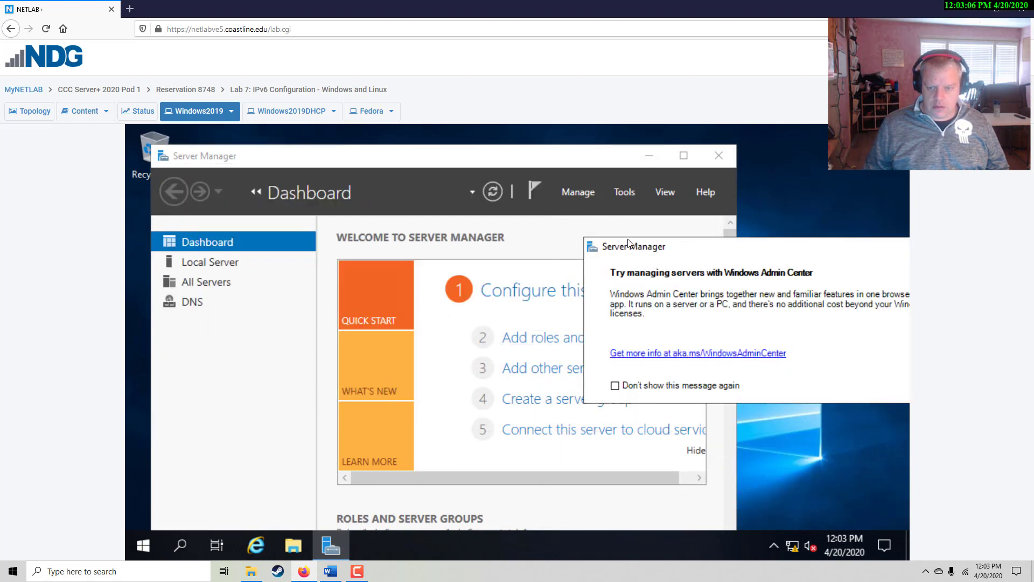
pyautogui.click(770, 232)
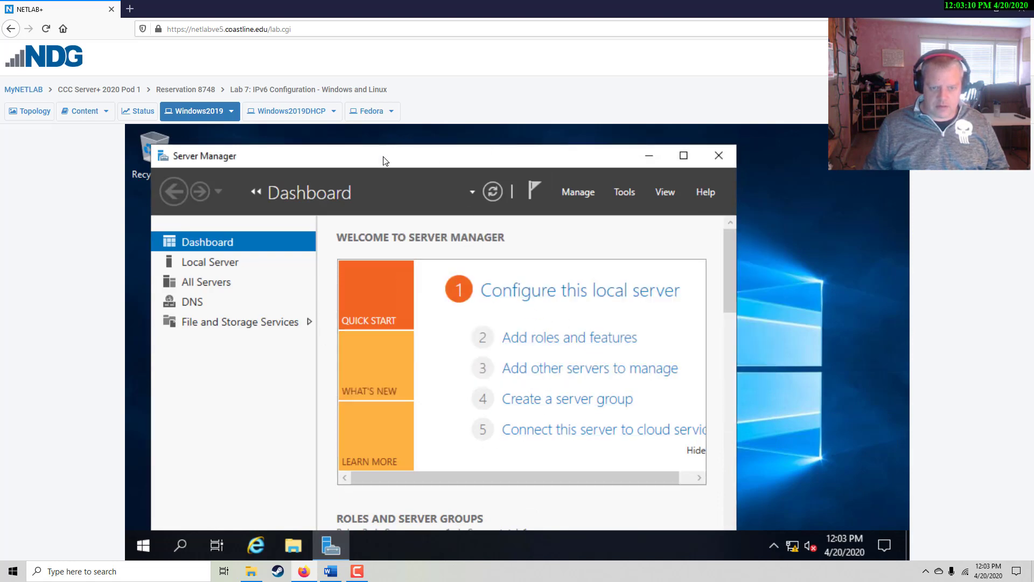
pyautogui.moveTo(384, 157); pyautogui.dragTo(438, 161)
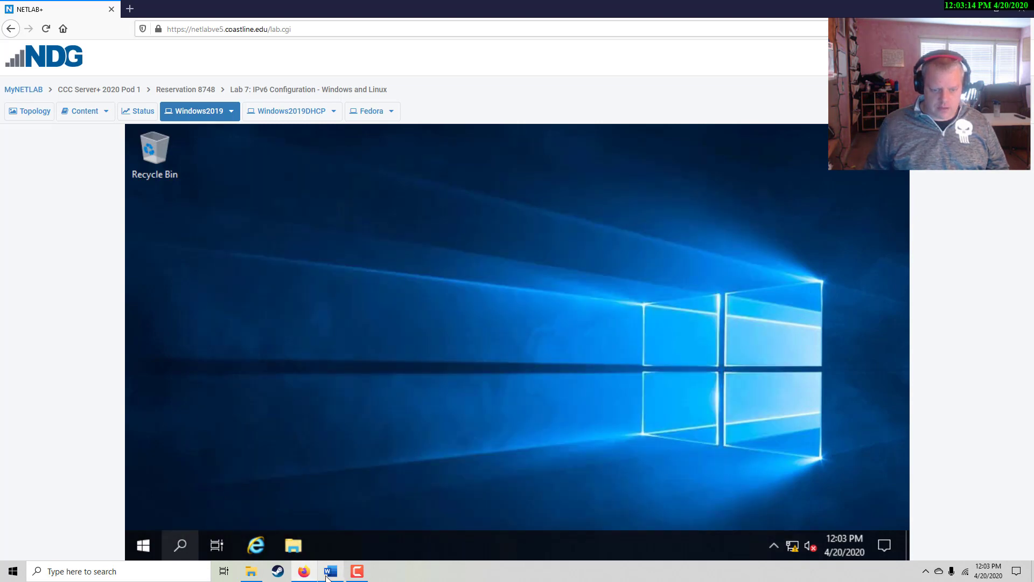
pyautogui.click(331, 571)
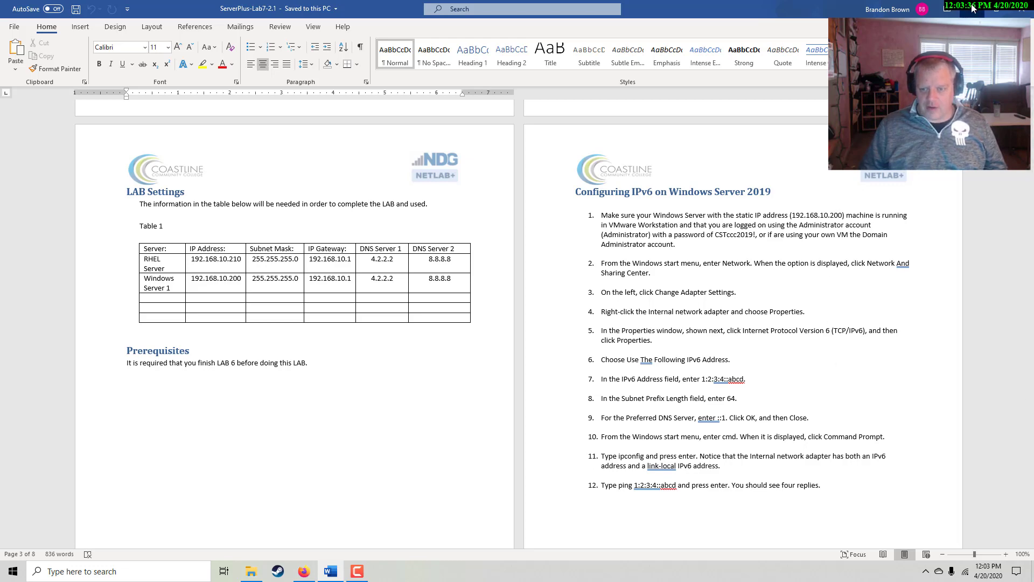
# Return to the Windows Server VM console and dismiss the 'Updates are available' notification
pyautogui.hotkey('alt', 'Tab')
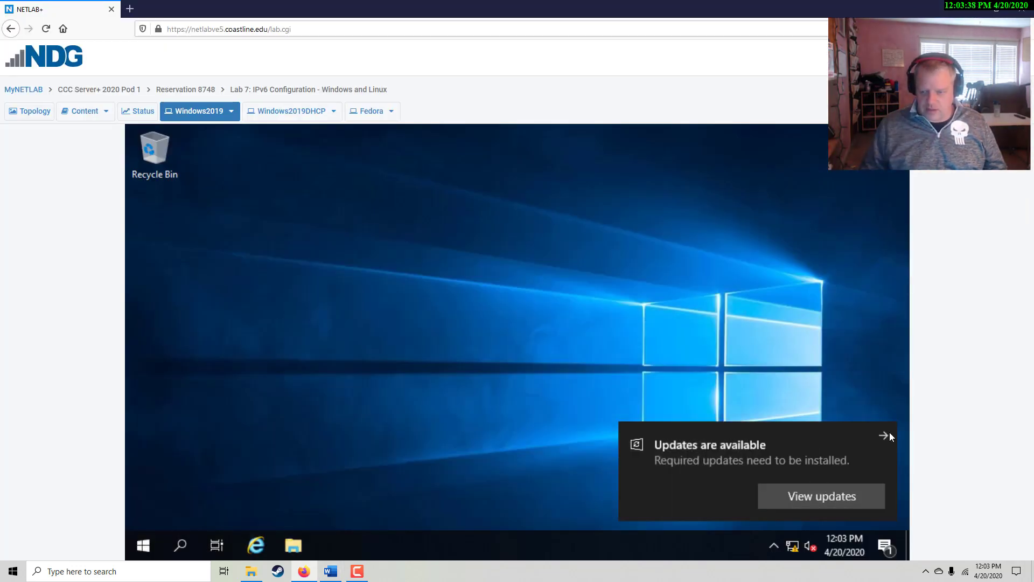
pyautogui.click(886, 435)
# Open Network & Internet settings and go to the network adapter list
pyautogui.rightClick(793, 548)
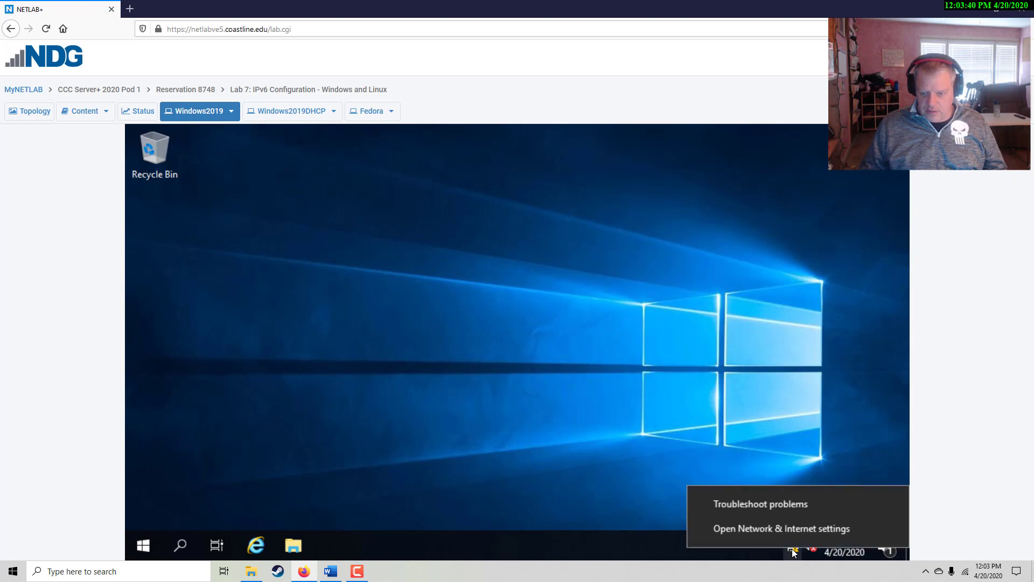
pyautogui.click(740, 527)
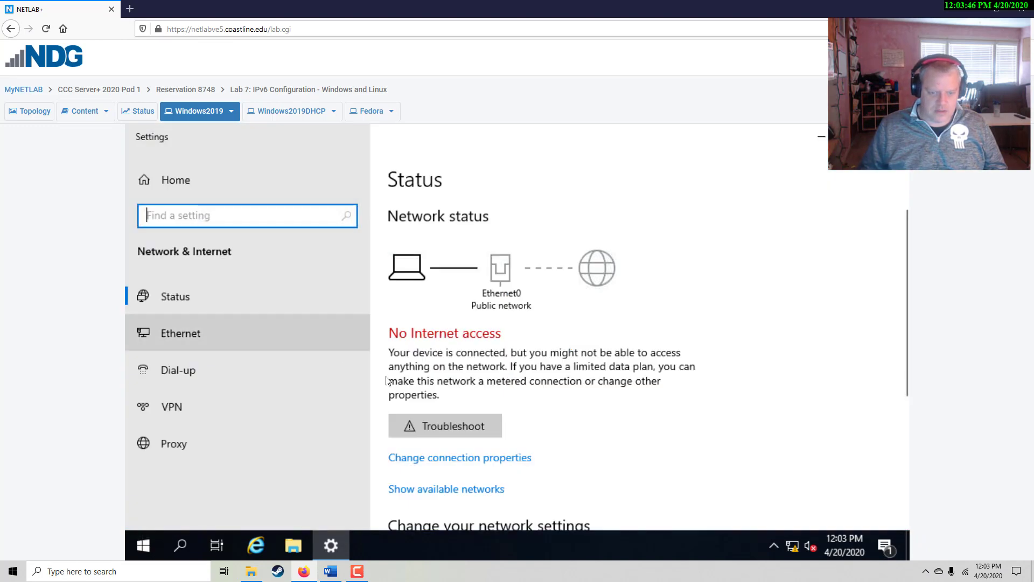
pyautogui.scroll(-2, 409, 386)
pyautogui.scroll(-3, 466, 397)
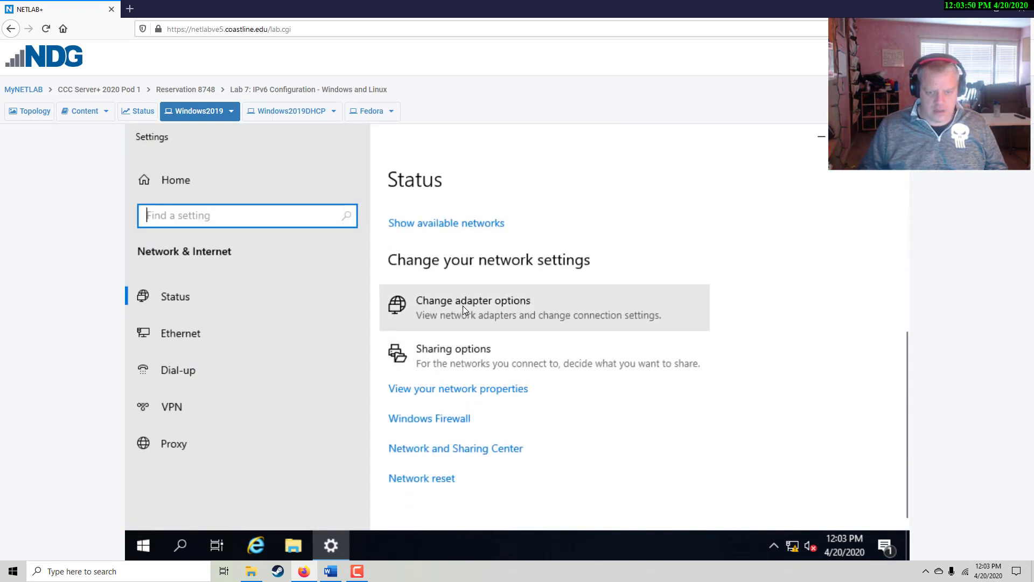
pyautogui.click(463, 305)
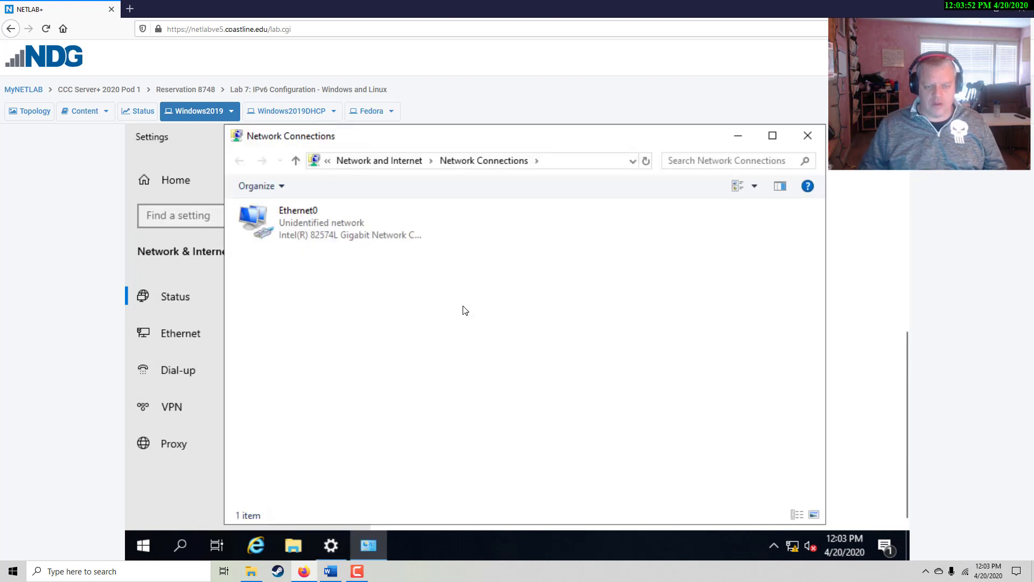
# Open Ethernet0's properties and select Internet Protocol Version 6 (TCP/IPv6)
pyautogui.click(299, 221)
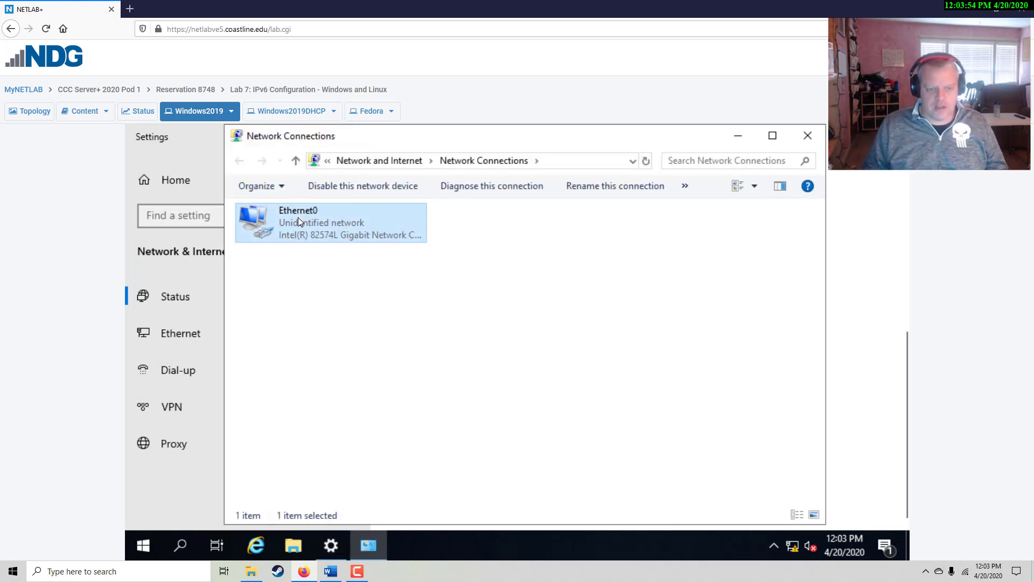
pyautogui.rightClick(284, 223)
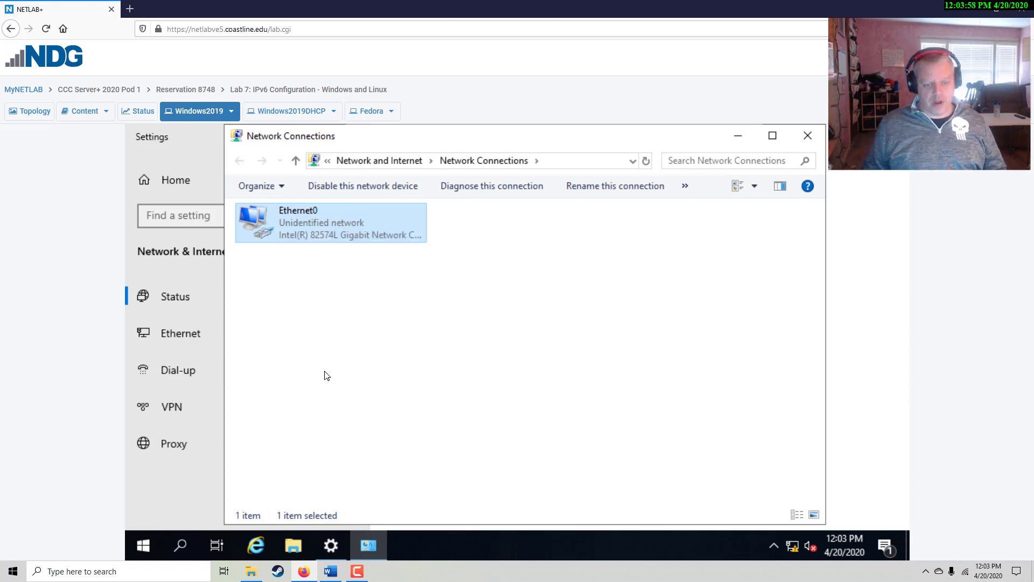
pyautogui.moveTo(378, 180); pyautogui.dragTo(467, 157)
pyautogui.scroll(-1, 441, 351)
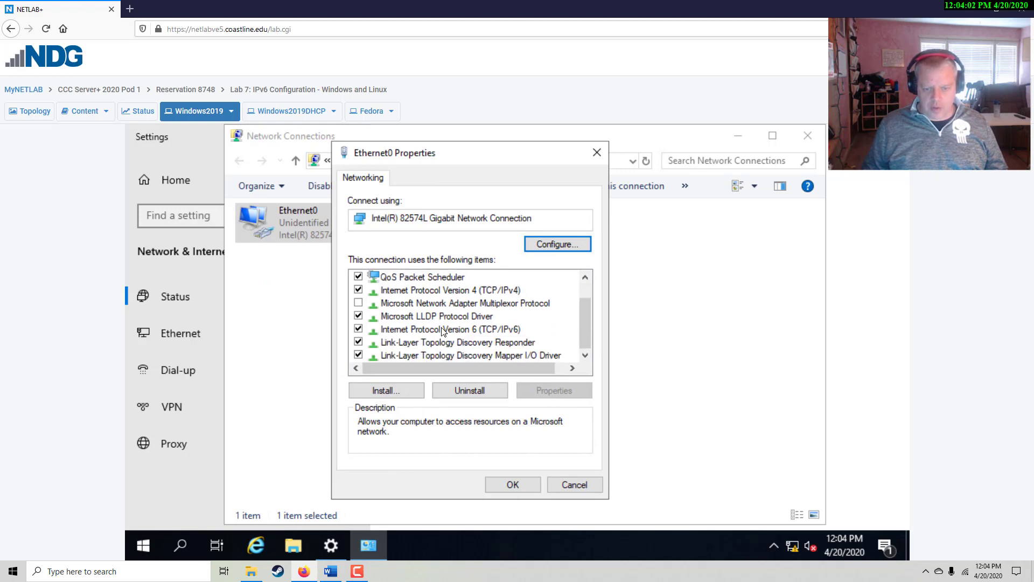
pyautogui.click(434, 330)
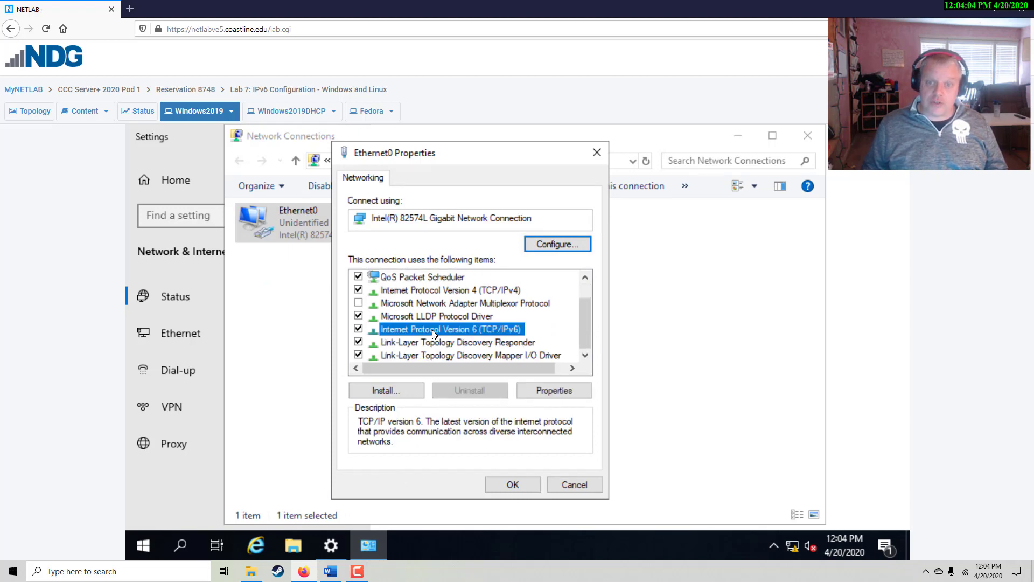
# Open the TCP/IPv6 Properties dialog and check the lab instructions in Word
pyautogui.click(541, 390)
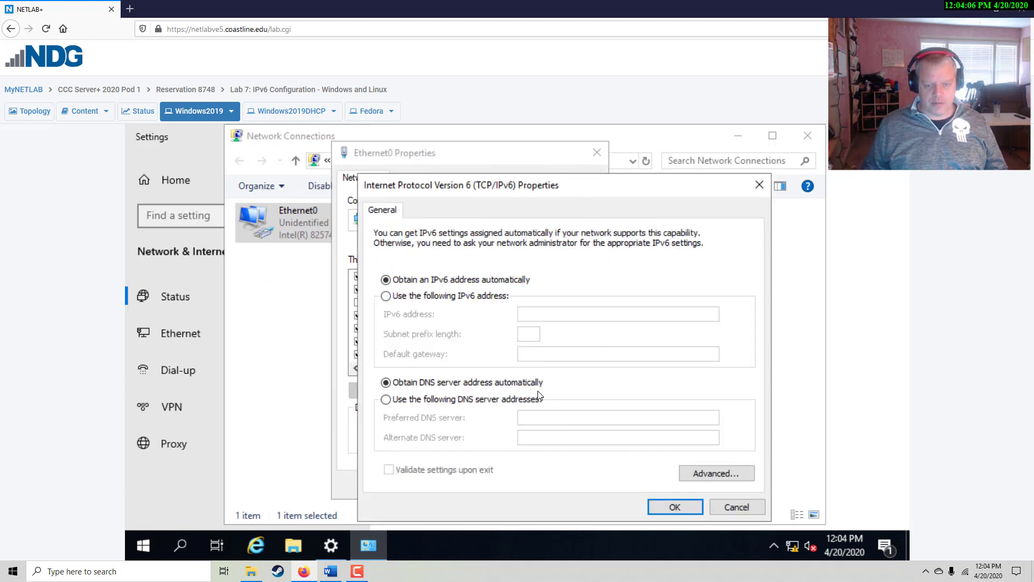
pyautogui.moveTo(574, 189); pyautogui.dragTo(587, 176)
pyautogui.click(330, 570)
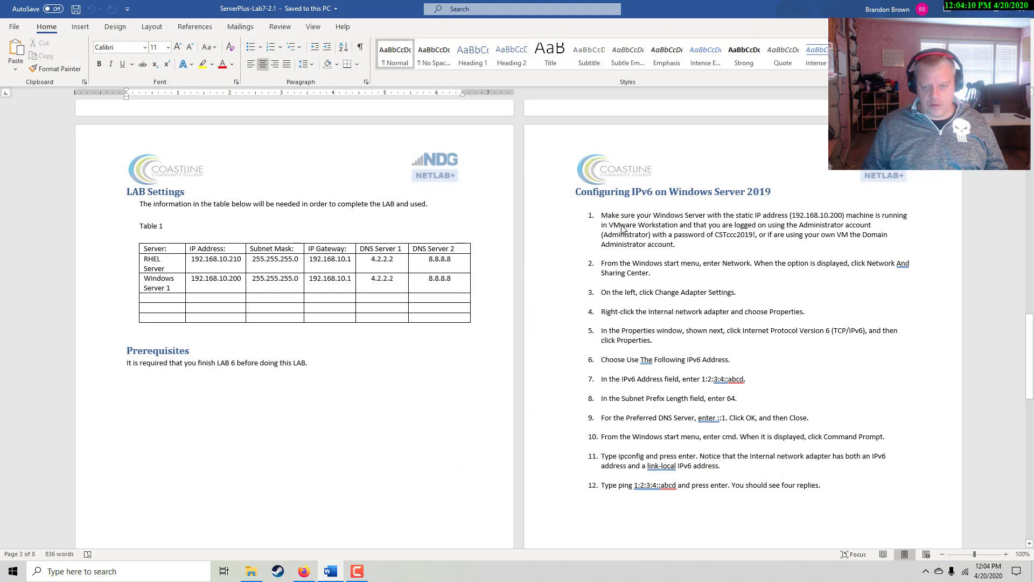
pyautogui.click(972, 9)
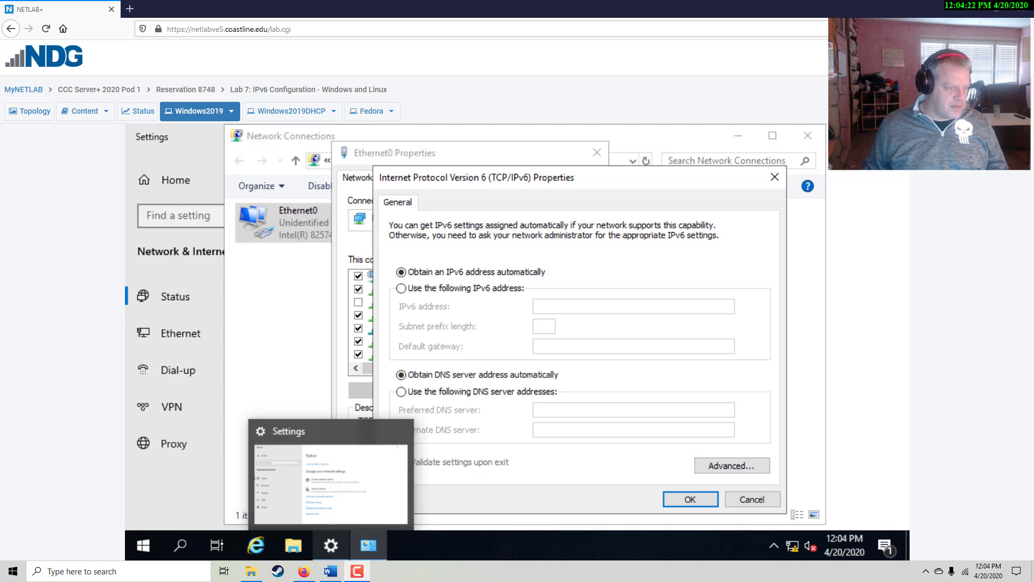
# Set static IPv6 address 1:2:3:4:abcd, prefix length 64, and preferred DNS server ::1
pyautogui.click(403, 289)
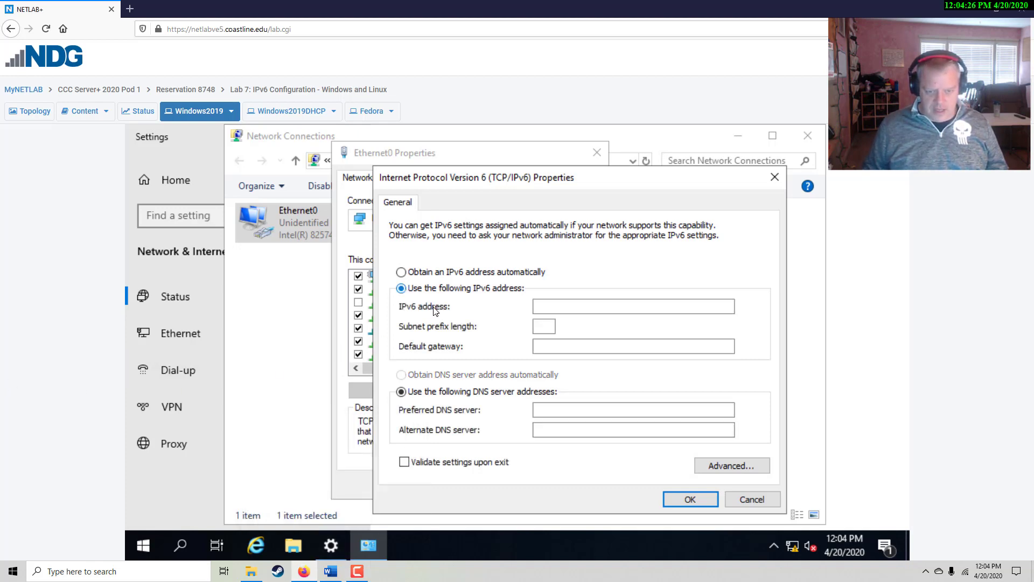
pyautogui.click(544, 311)
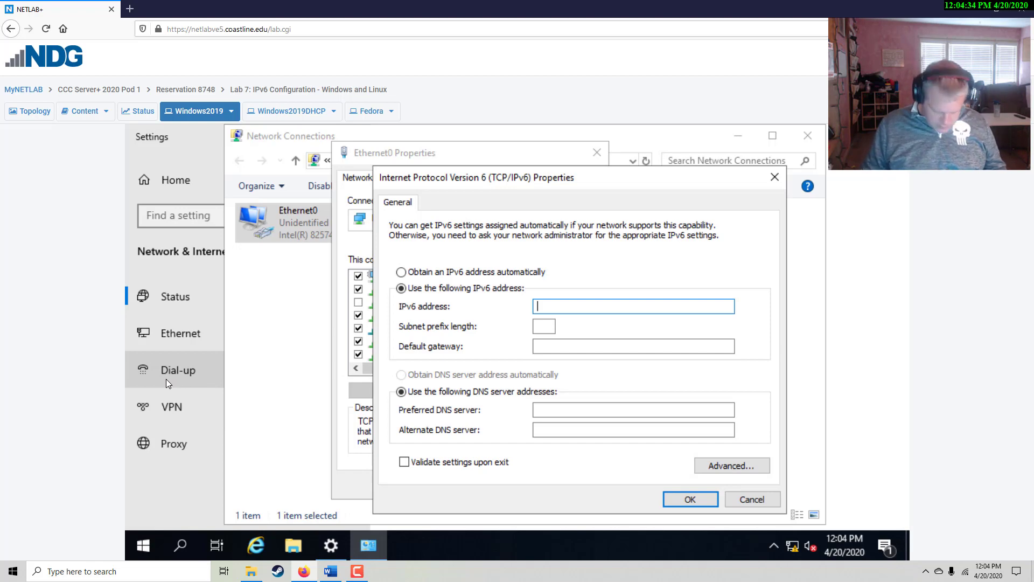
pyautogui.write('1')
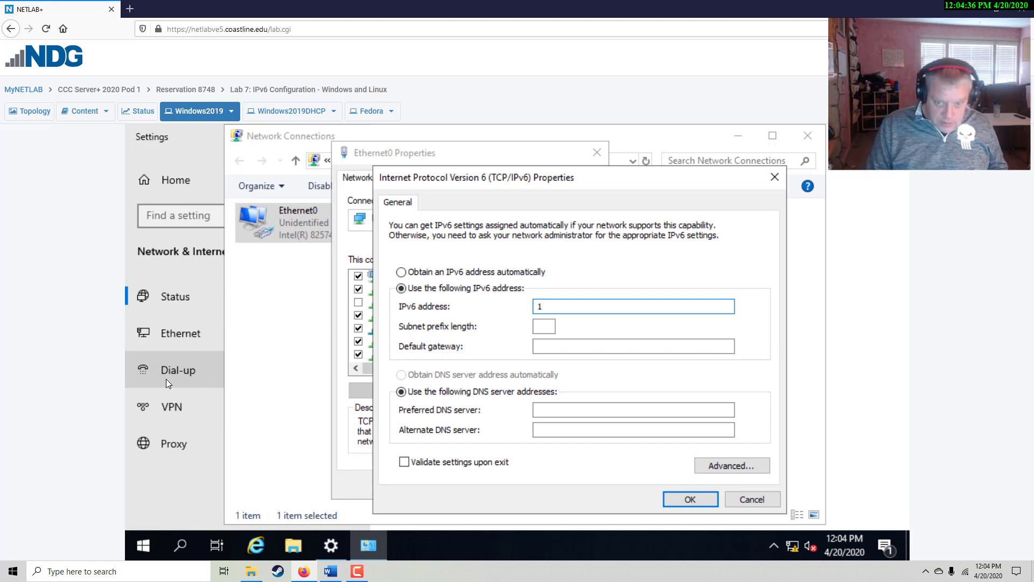
pyautogui.write(':2:3:')
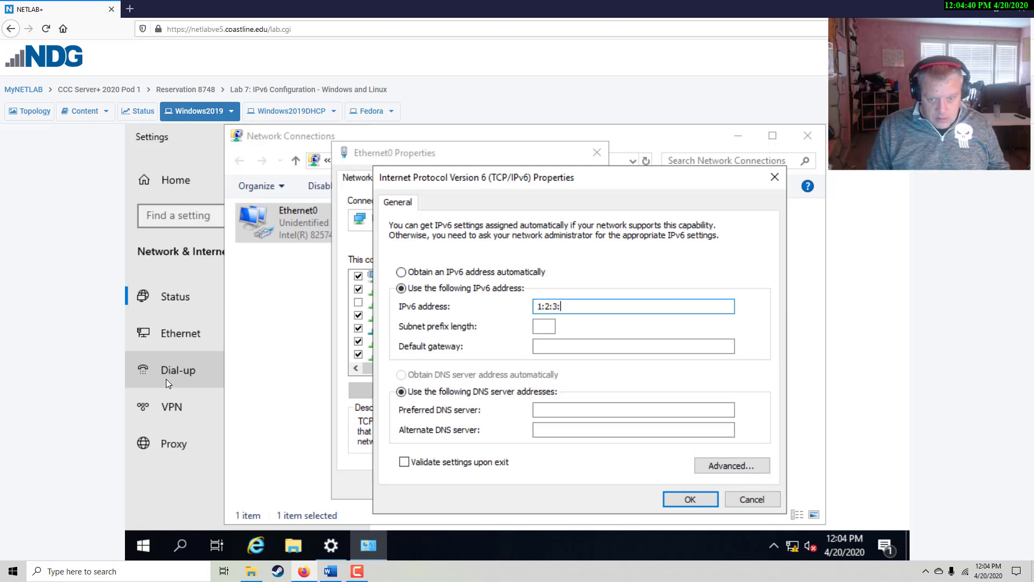
pyautogui.write('4:ab')
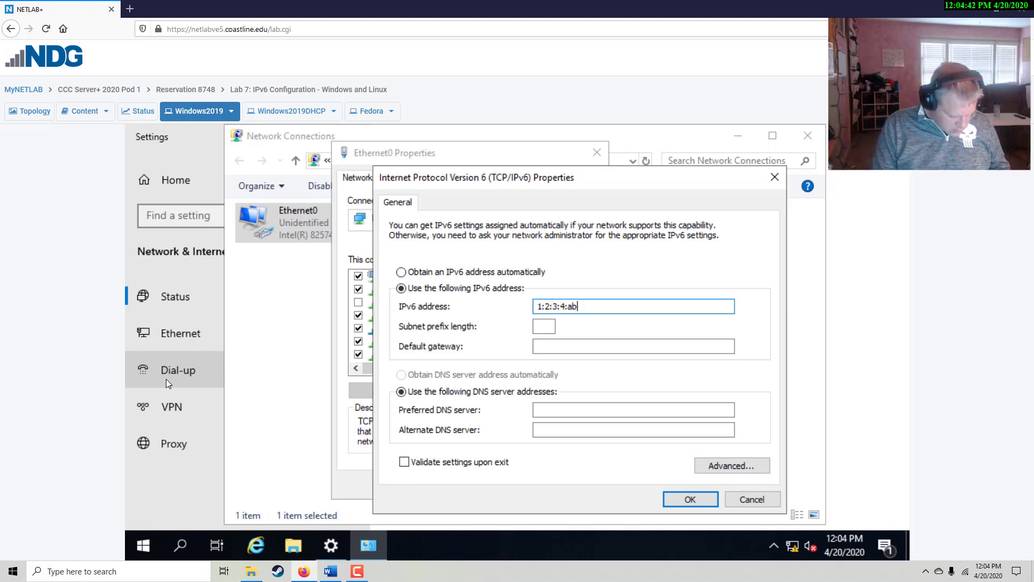
pyautogui.write('cd')
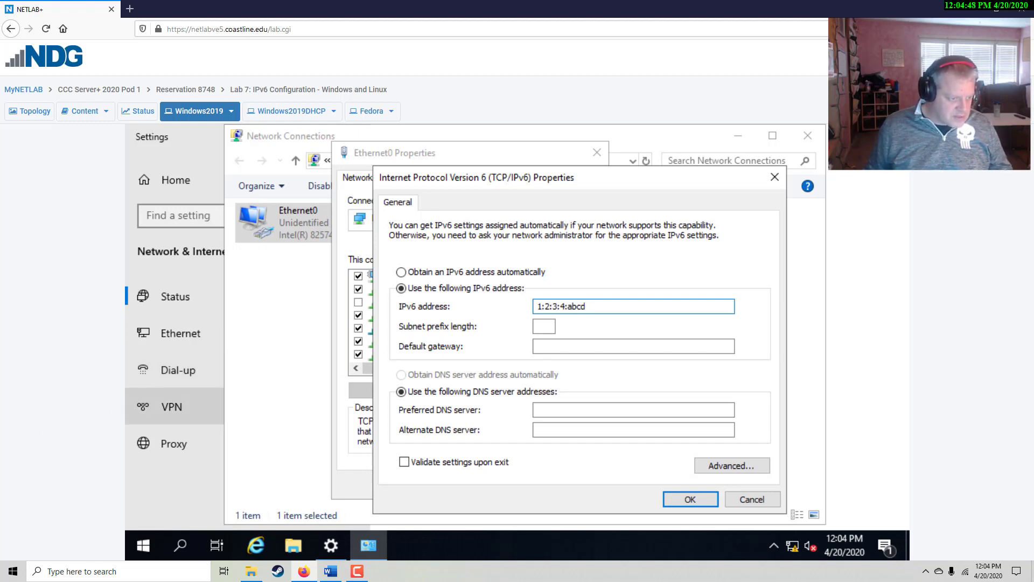
pyautogui.click(552, 326)
pyautogui.write('64')
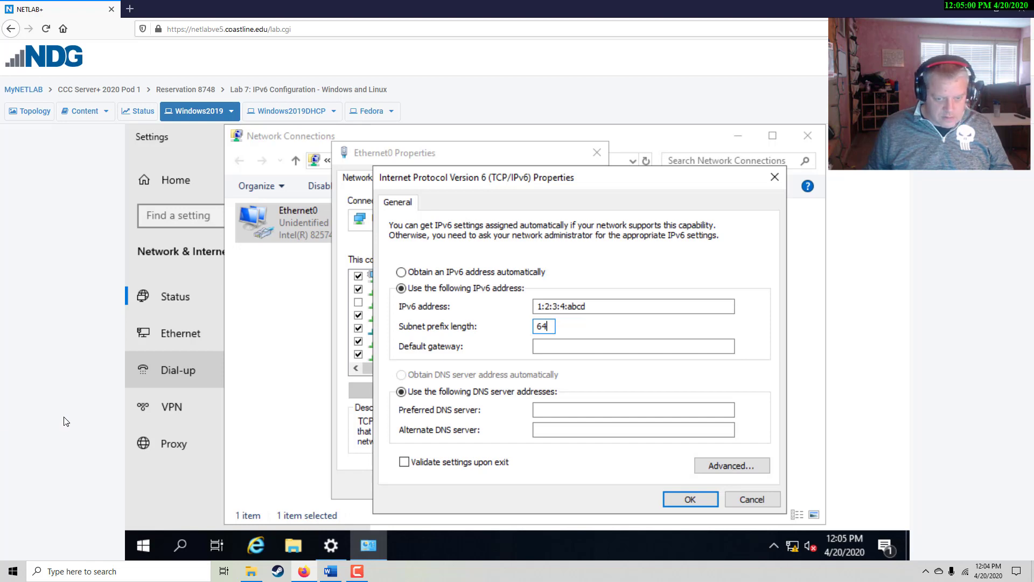
pyautogui.click(575, 410)
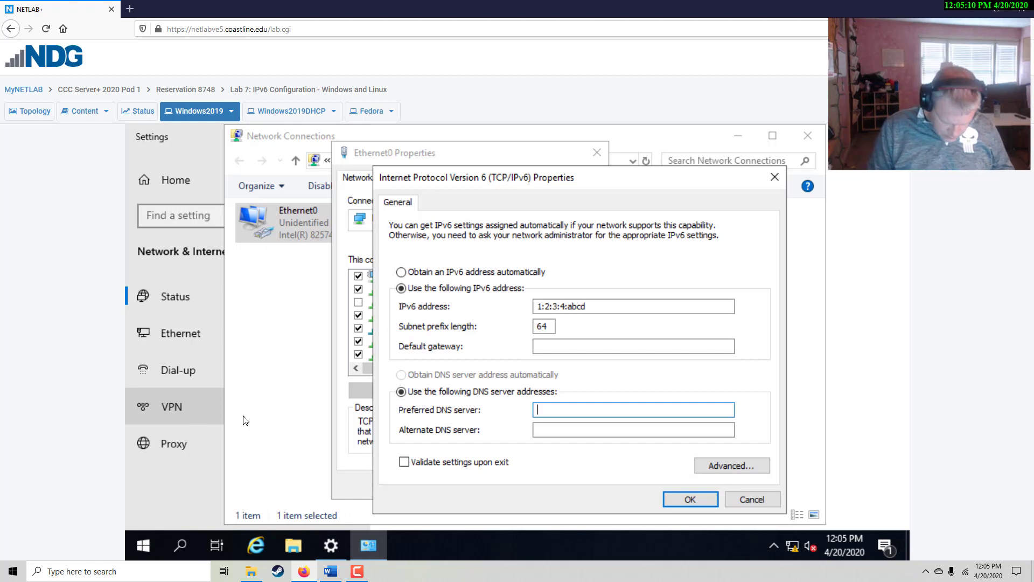
pyautogui.write('1')
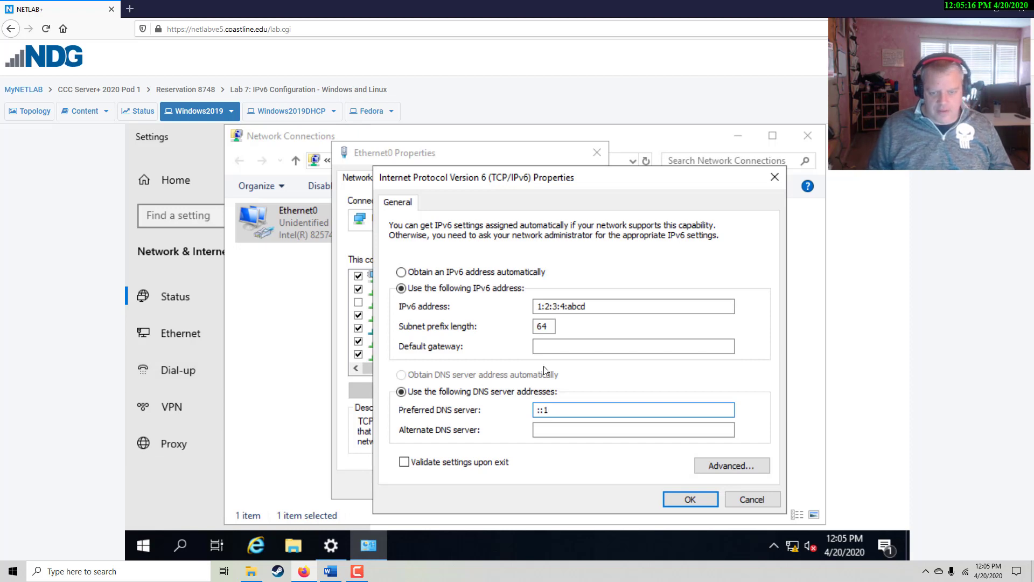
pyautogui.click(614, 345)
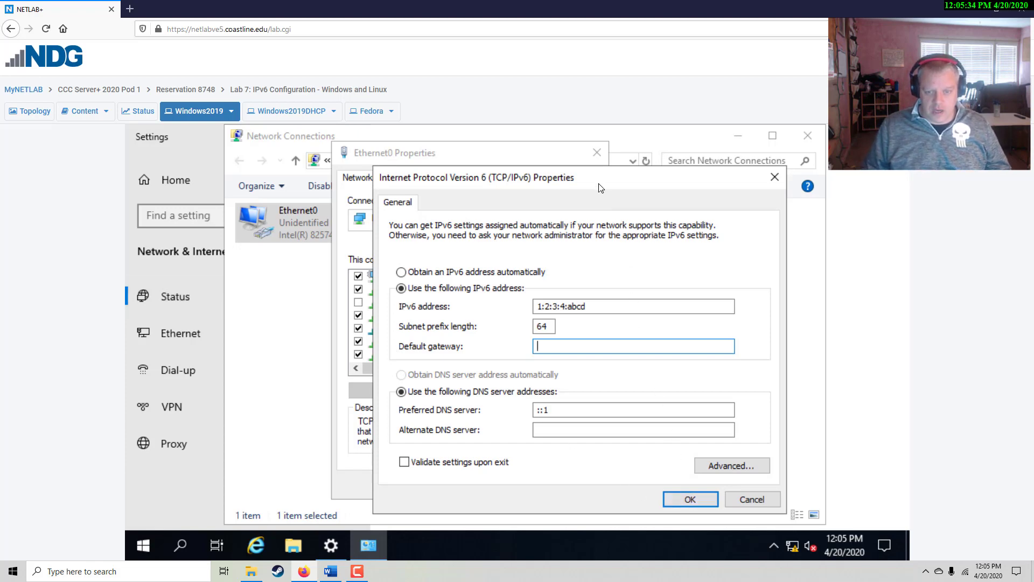
# Capture the filled-in IPv6 Properties dialog with Snipping Tool and copy the snip to the clipboard
pyautogui.moveTo(603, 187); pyautogui.dragTo(677, 169)
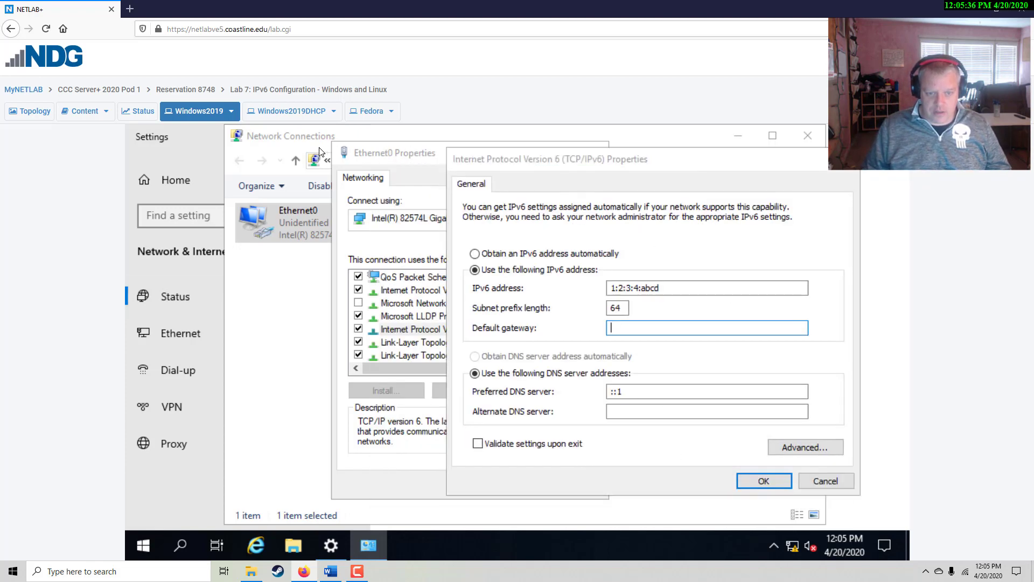
pyautogui.moveTo(541, 164); pyautogui.dragTo(561, 153)
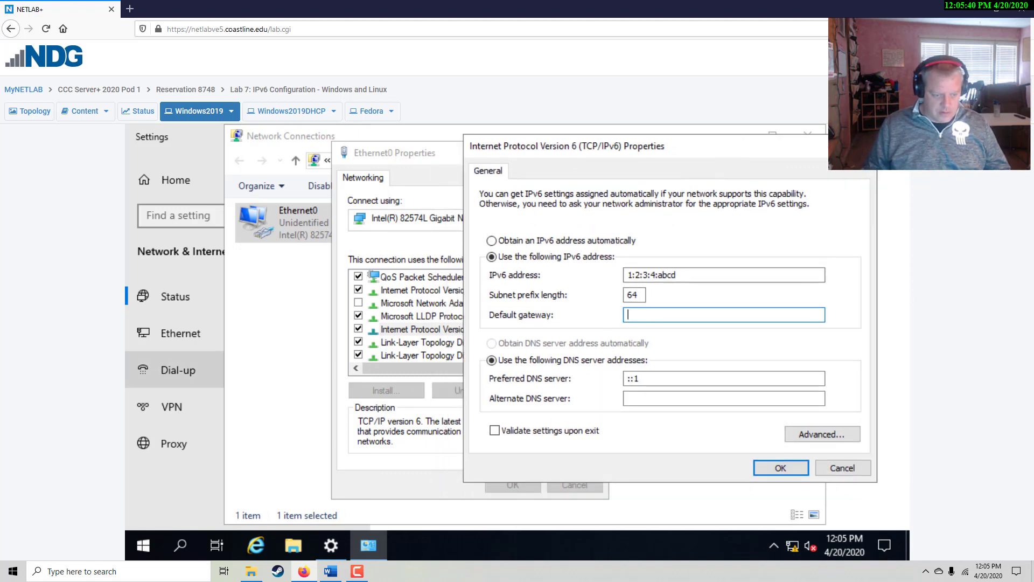
pyautogui.press('super')
pyautogui.write('snipp')
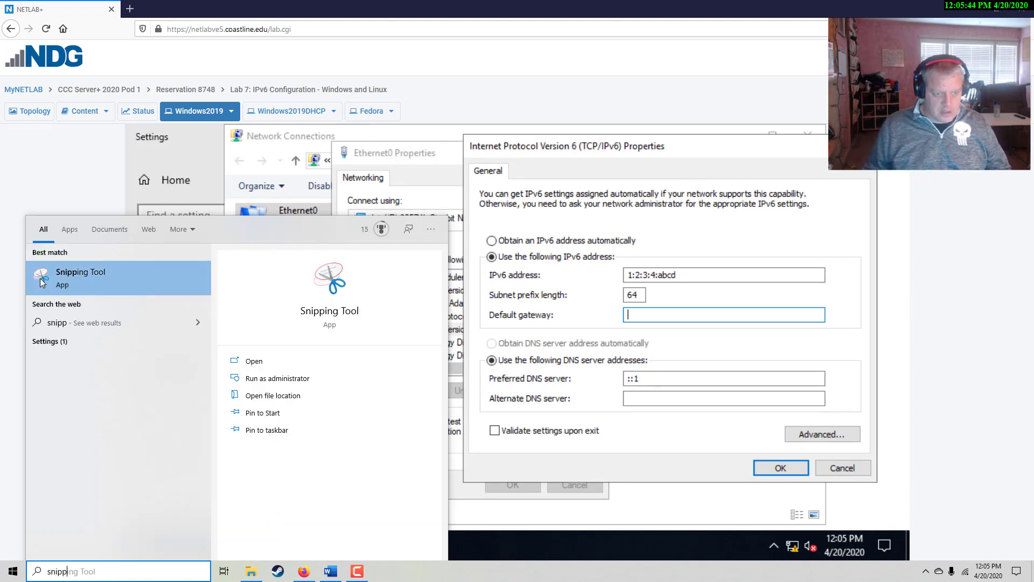
pyautogui.click(40, 278)
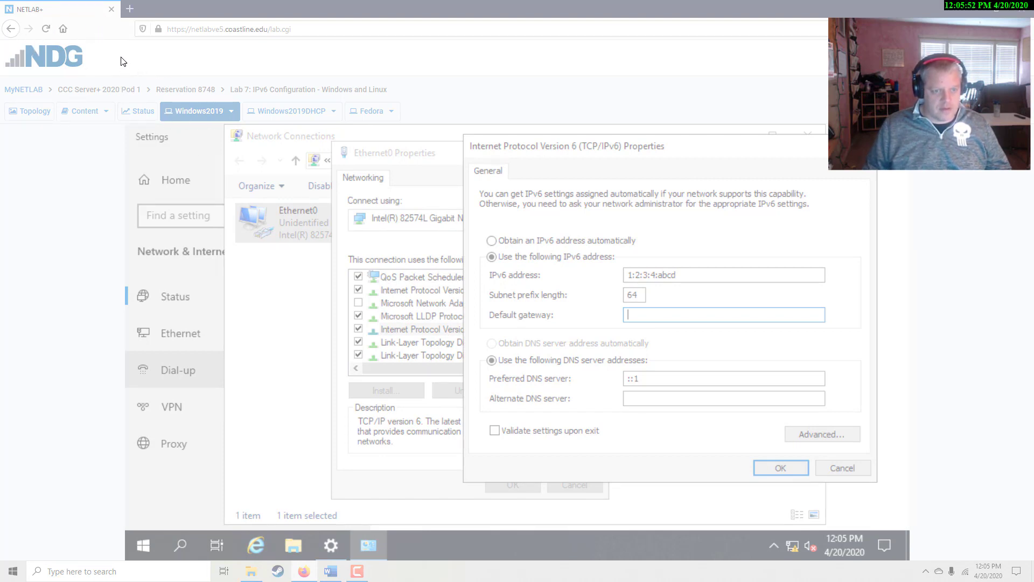
pyautogui.moveTo(121, 56); pyautogui.dragTo(910, 570)
pyautogui.click(96, 22)
pyautogui.click(105, 35)
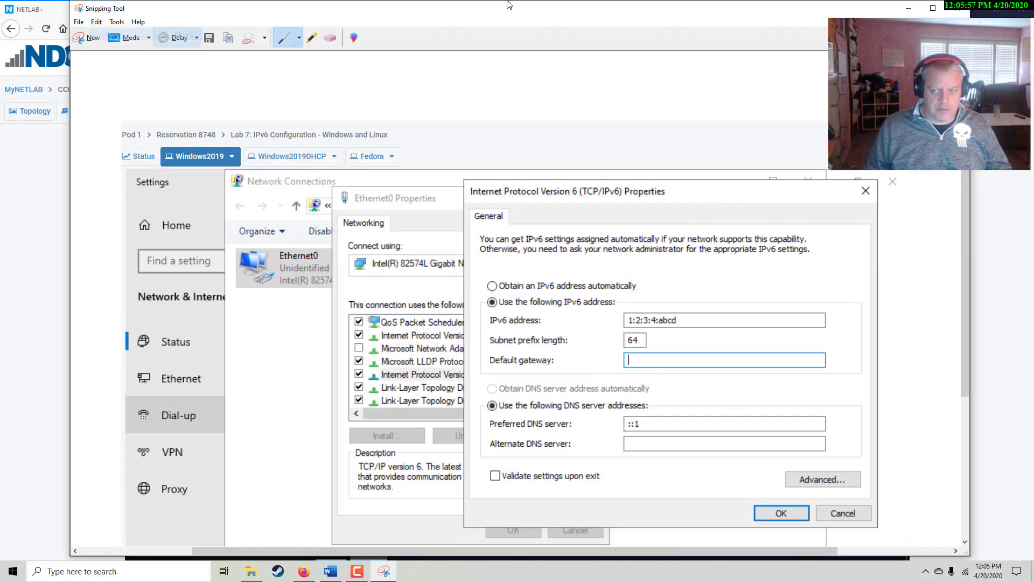
pyautogui.click(908, 8)
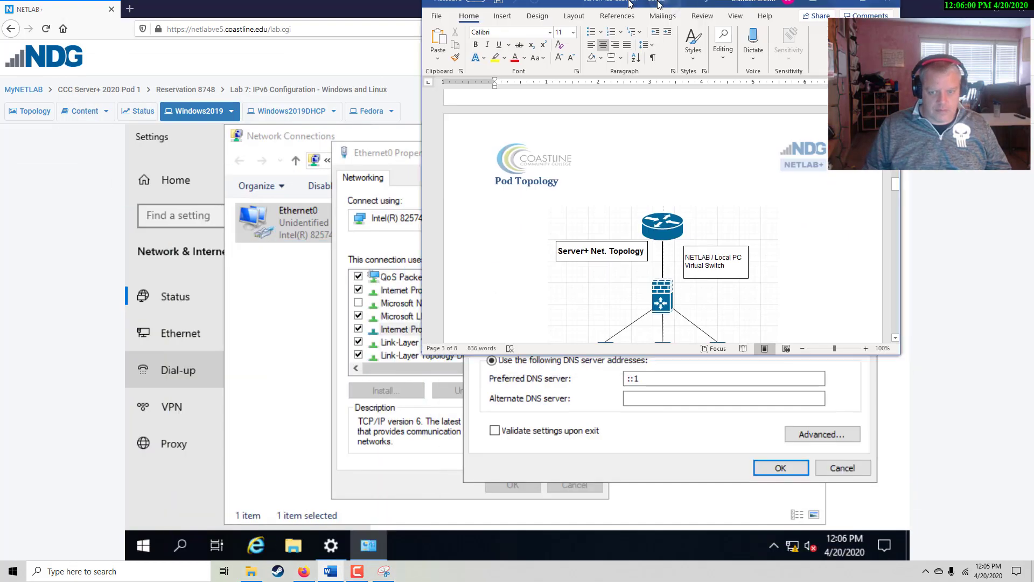
# In Word, add an unnumbered blank line after step 9 and a page break before step 10
pyautogui.hotkey('alt', 'Tab')
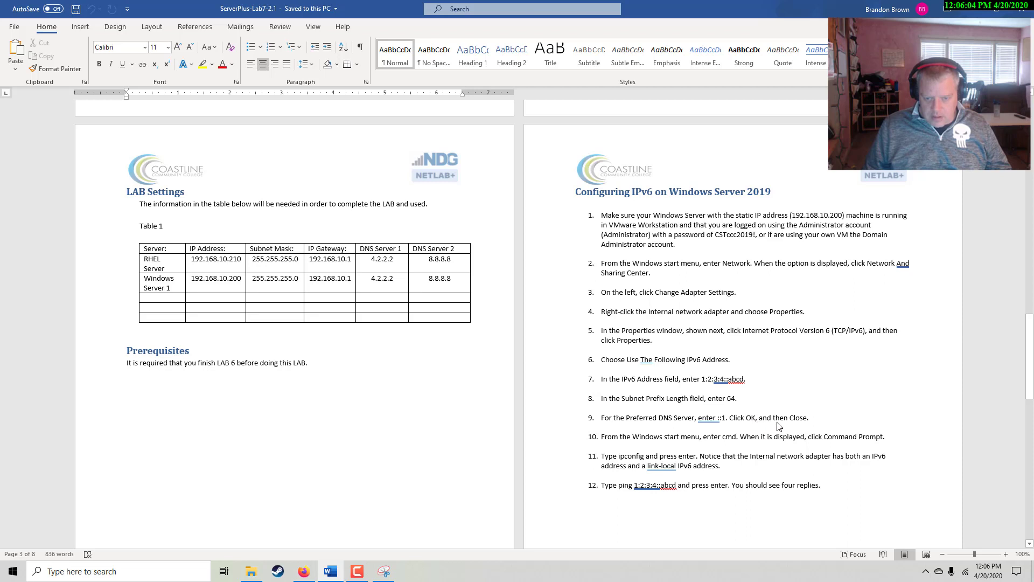
pyautogui.click(821, 423)
pyautogui.press('Return')
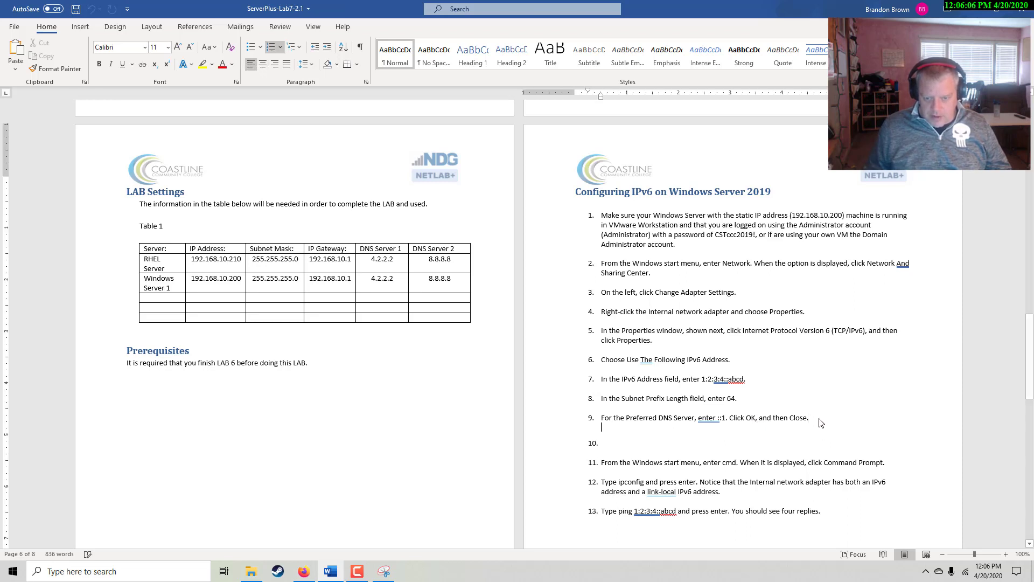
pyautogui.press('BackSpace')
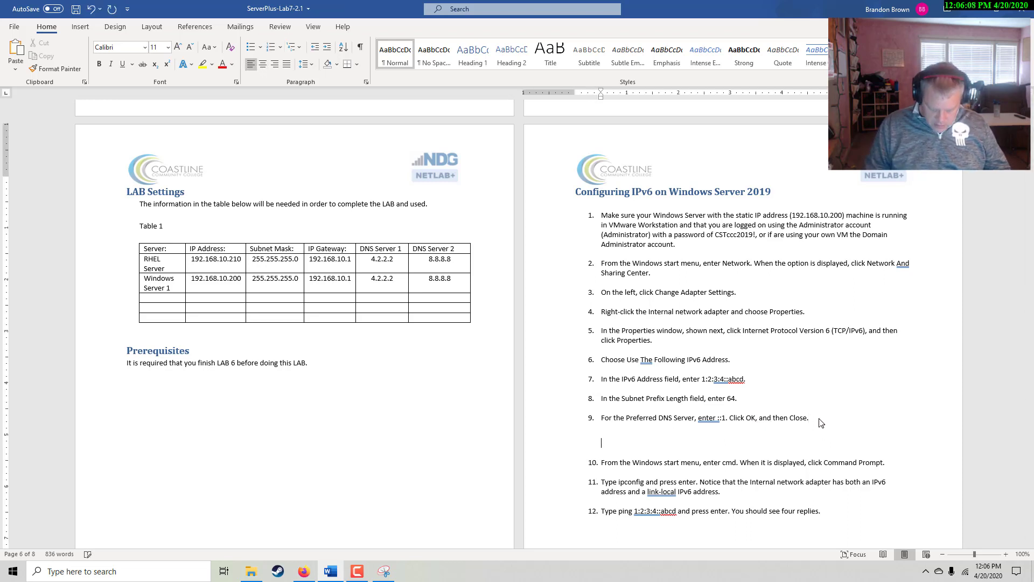
pyautogui.hotkey('ctrl', 'Return')
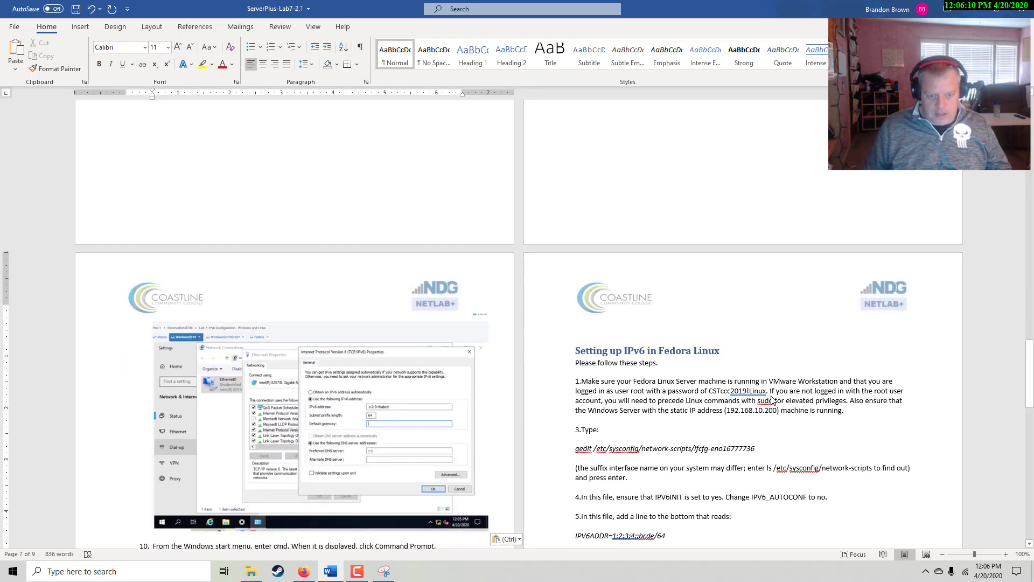
pyautogui.scroll(1, 802, 277)
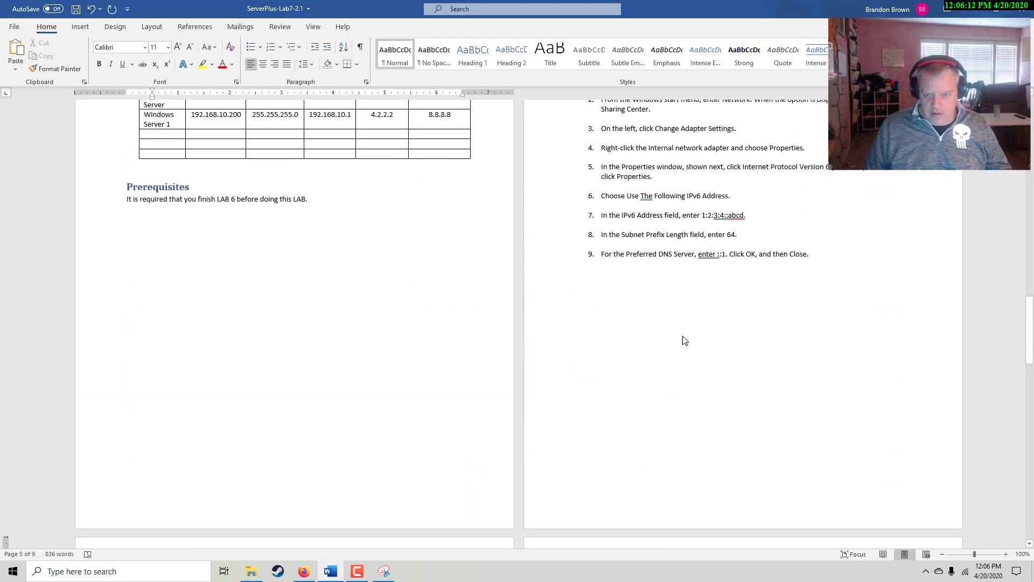
pyautogui.scroll(-6, 539, 387)
pyautogui.scroll(-6, 506, 386)
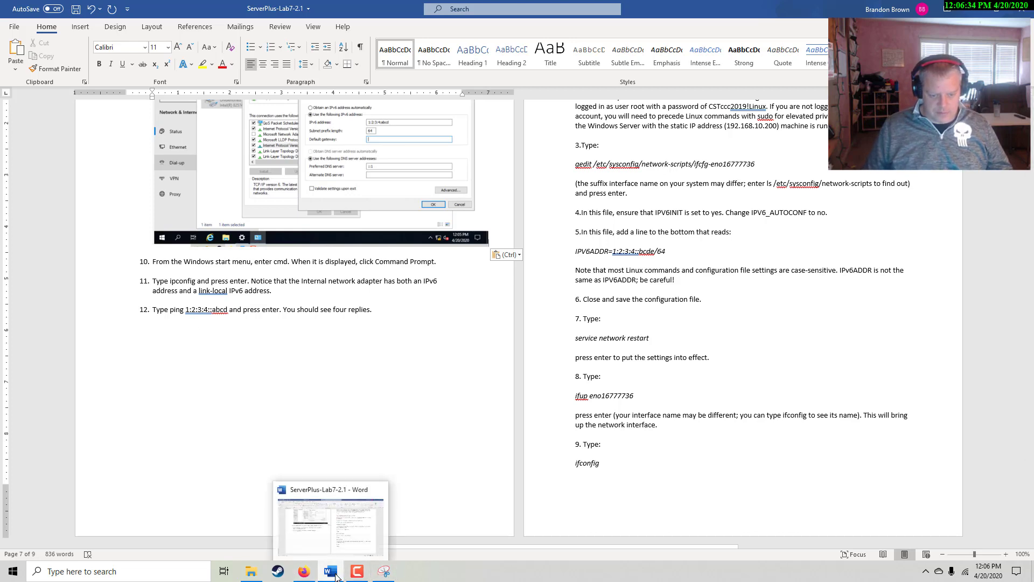
# Open Command Prompt on the Windows Server VM and run ipconfig to check its IPv6 address
pyautogui.moveTo(304, 572)
pyautogui.click(356, 518)
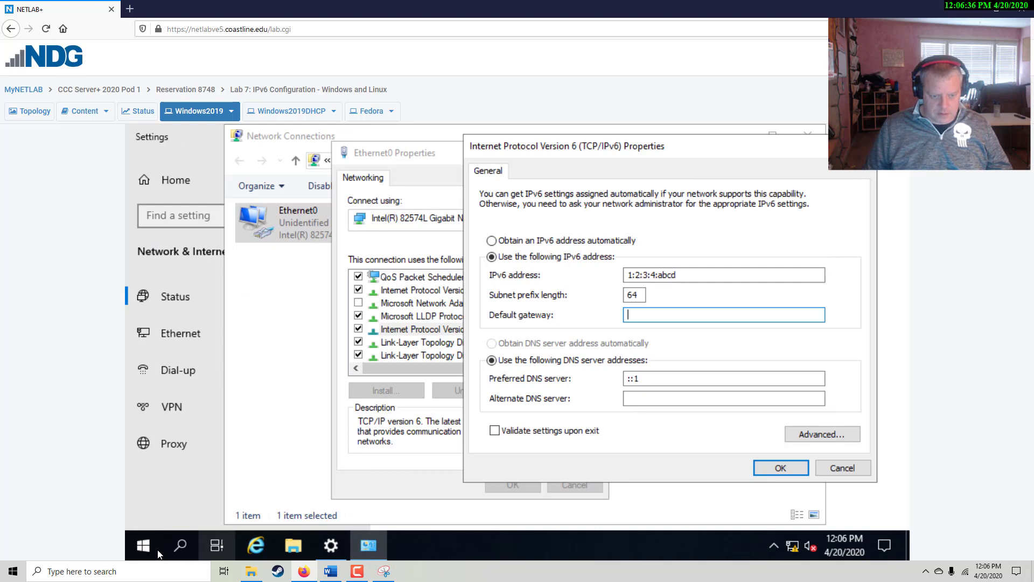
pyautogui.click(144, 543)
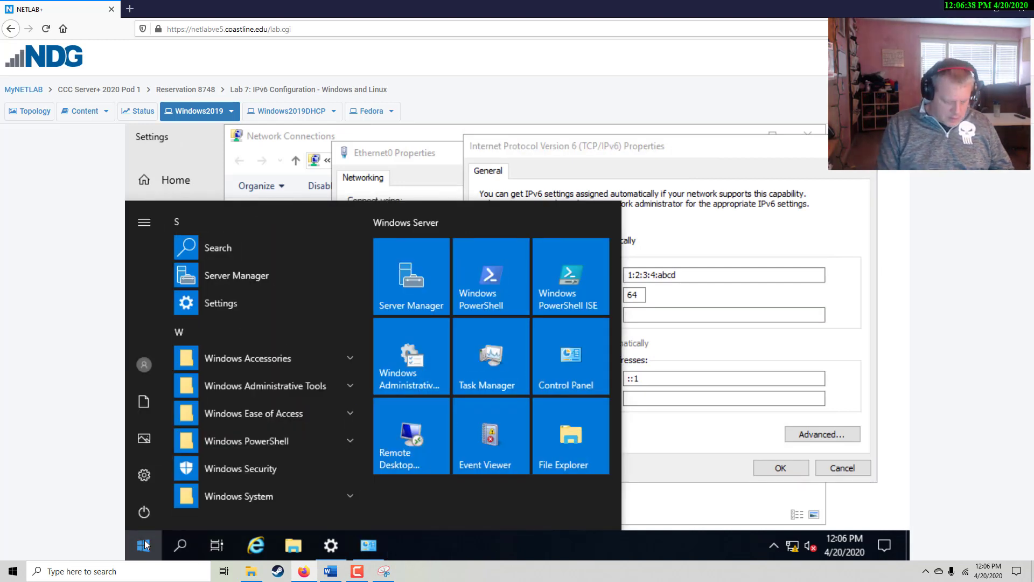
pyautogui.write('cmd')
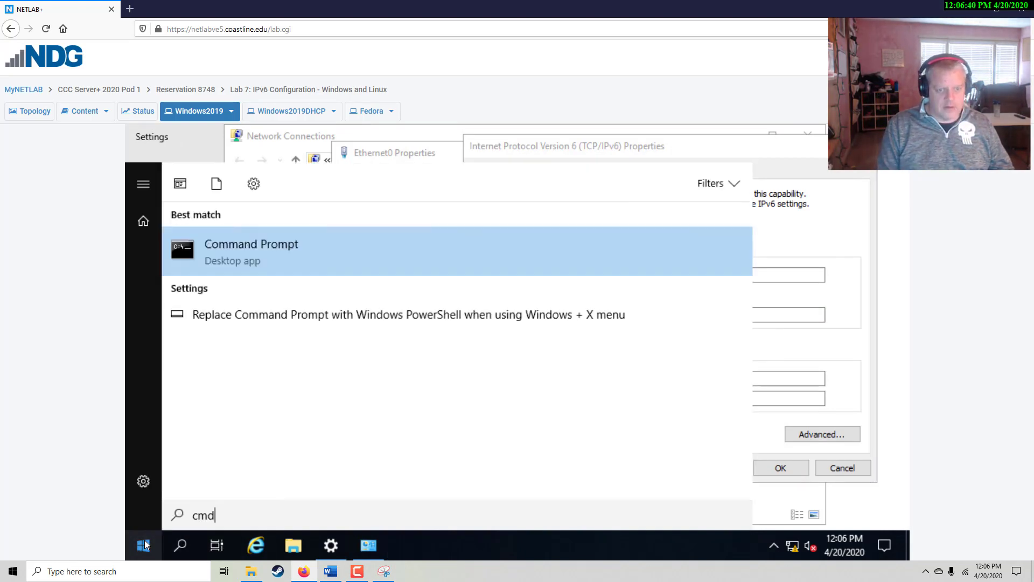
pyautogui.press('Return')
pyautogui.moveTo(424, 185); pyautogui.dragTo(421, 156)
pyautogui.write('ipconfig')
pyautogui.press('Return')
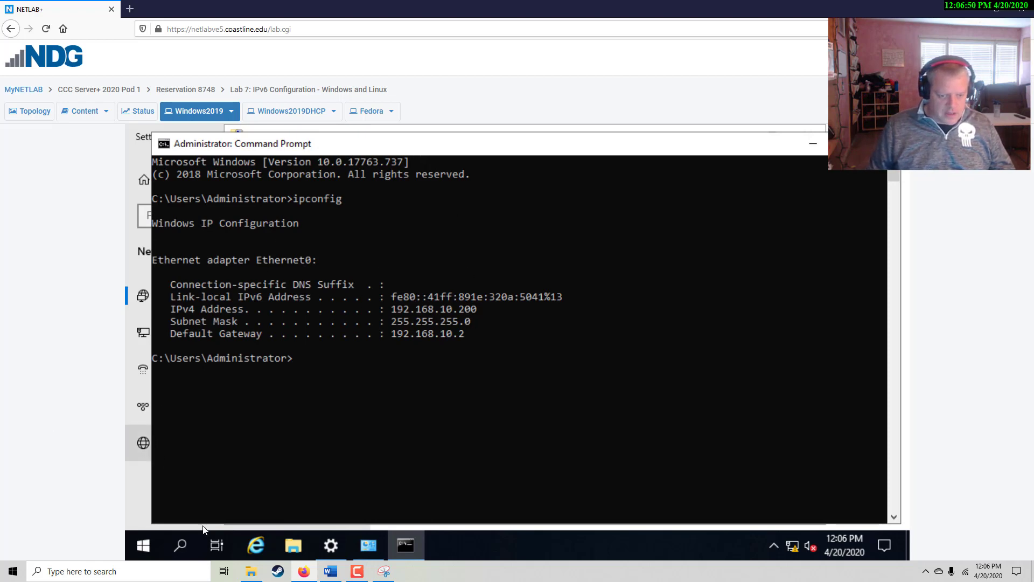
# Consult the lab document, then ping the server's address 1:2:3:4::abcd
pyautogui.click(338, 575)
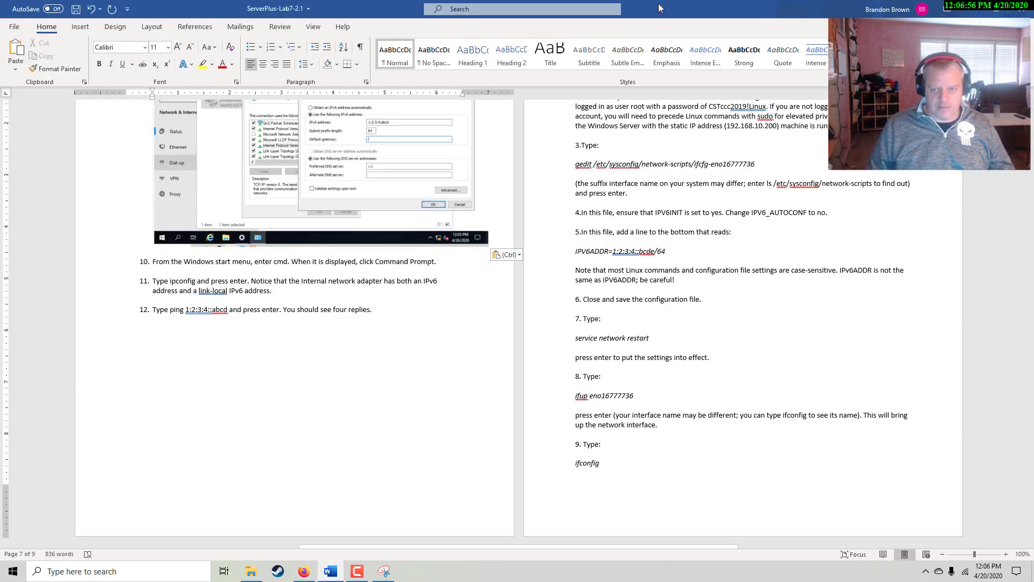
pyautogui.hotkey('alt', 'Tab')
pyautogui.click(387, 423)
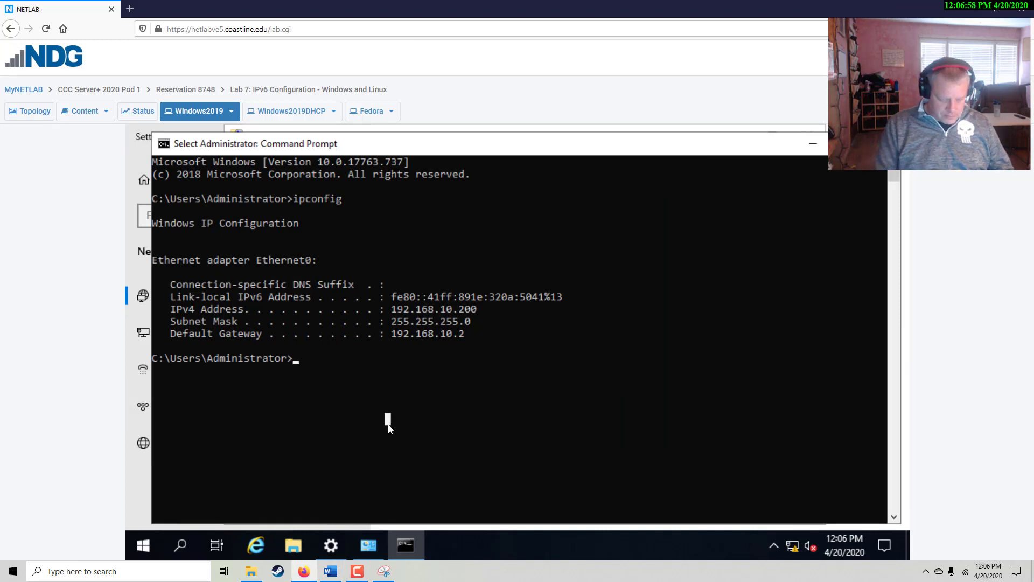
pyautogui.write('pin')
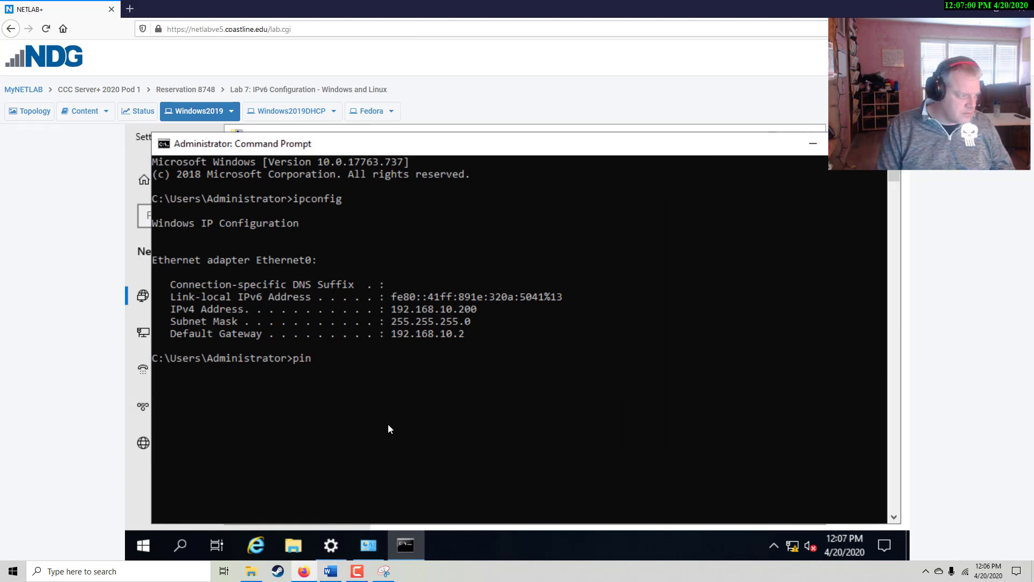
pyautogui.write('g 1')
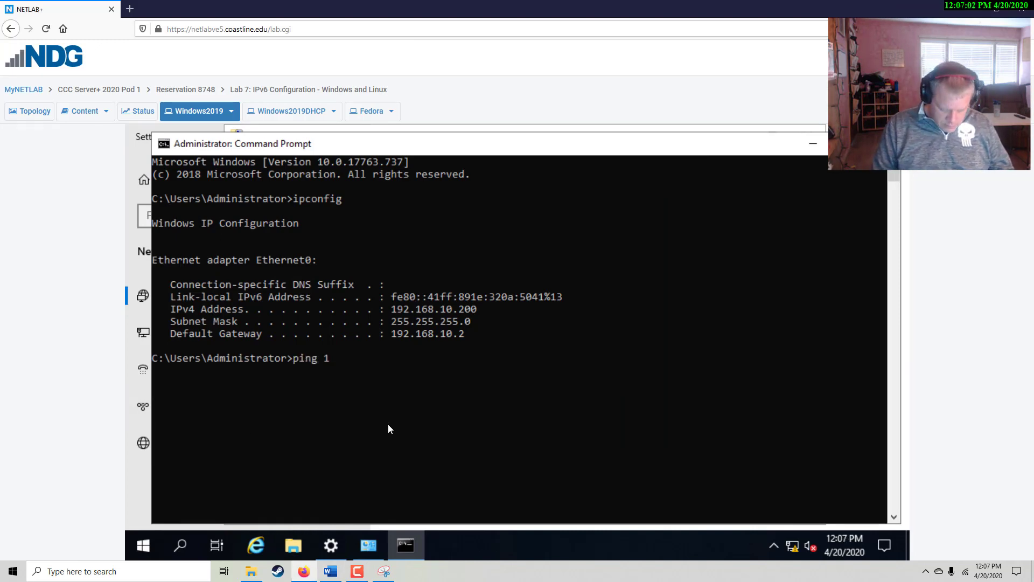
pyautogui.write(':2:3;')
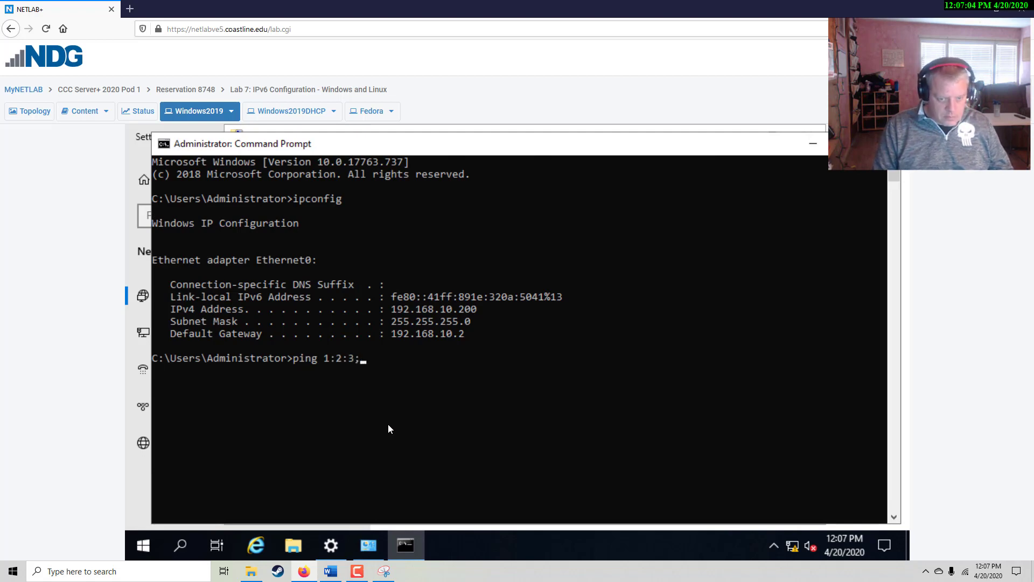
pyautogui.press('BackSpace')
pyautogui.write(':')
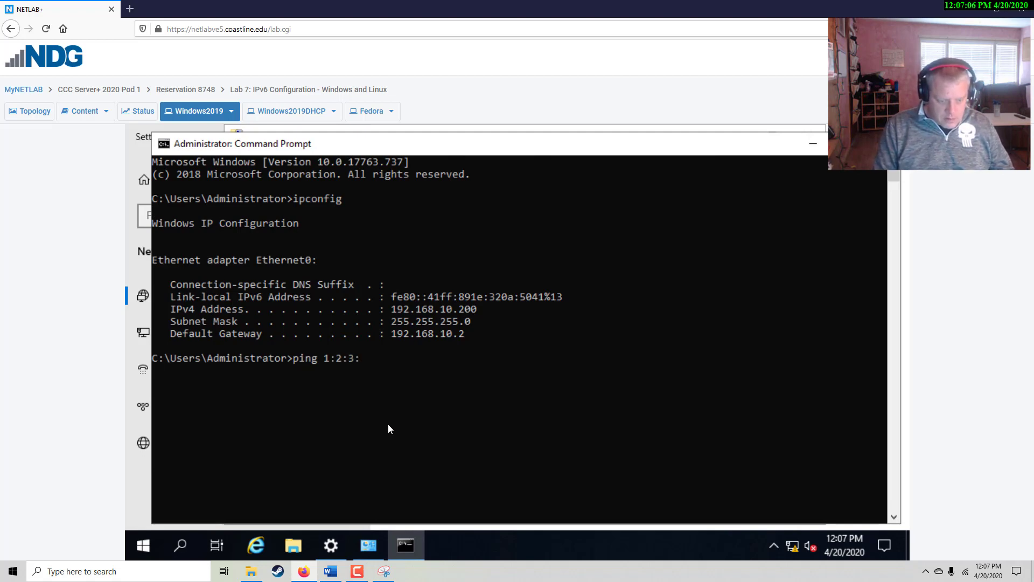
pyautogui.write('4')
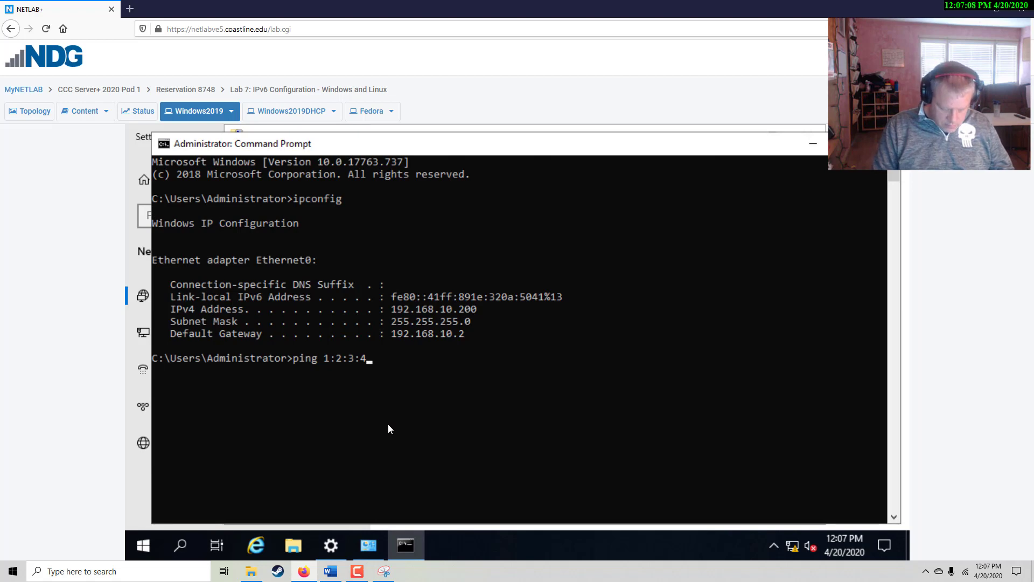
pyautogui.write(':')
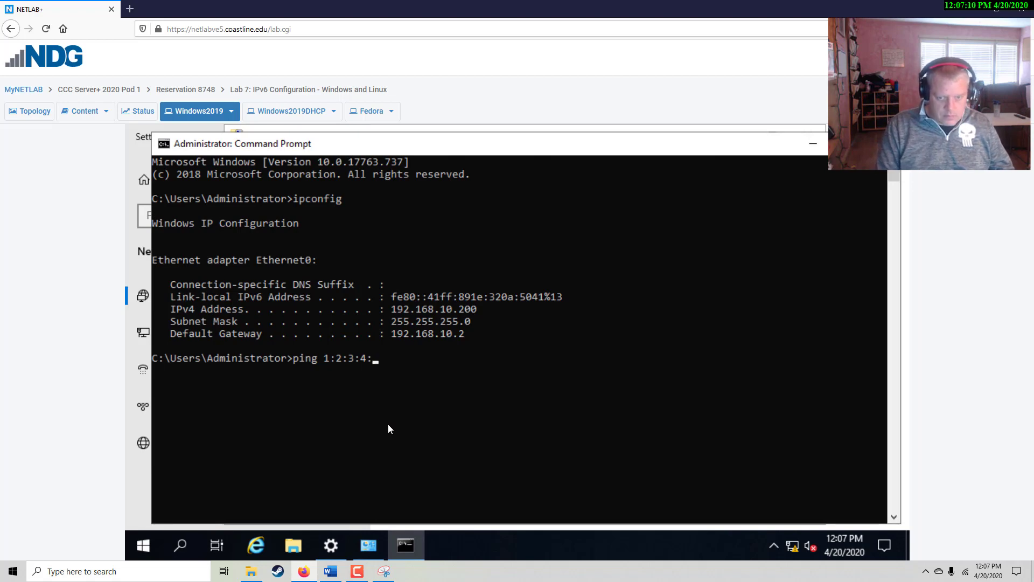
pyautogui.write('abcd')
pyautogui.press('Return')
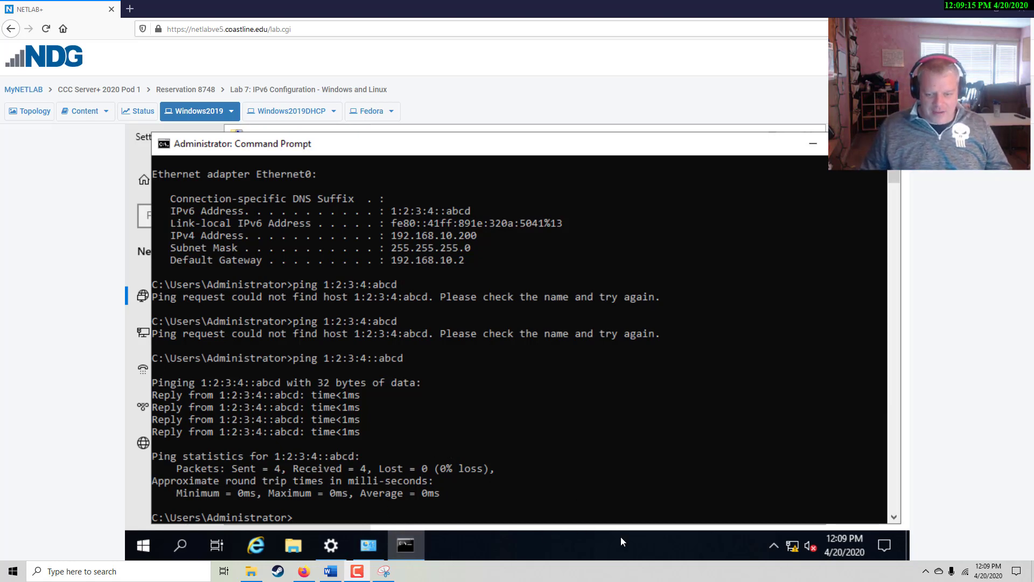
pyautogui.click(787, 545)
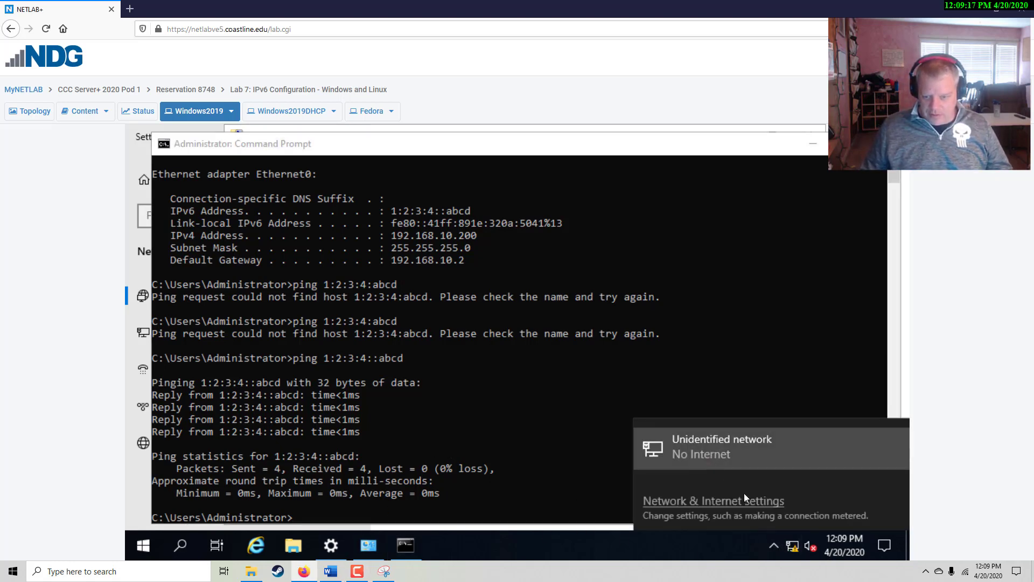
pyautogui.click(720, 501)
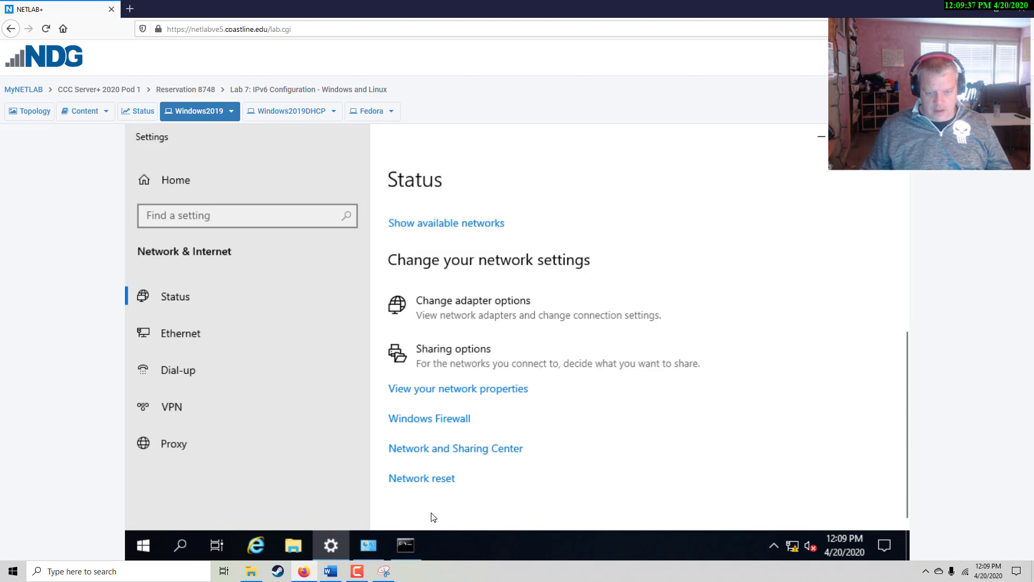
pyautogui.click(405, 545)
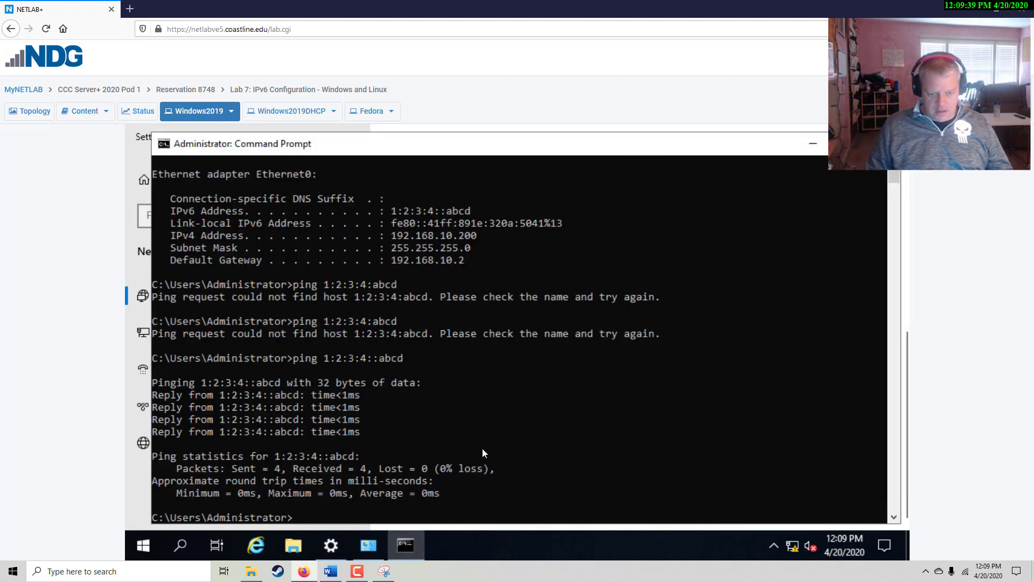
pyautogui.press('Up')
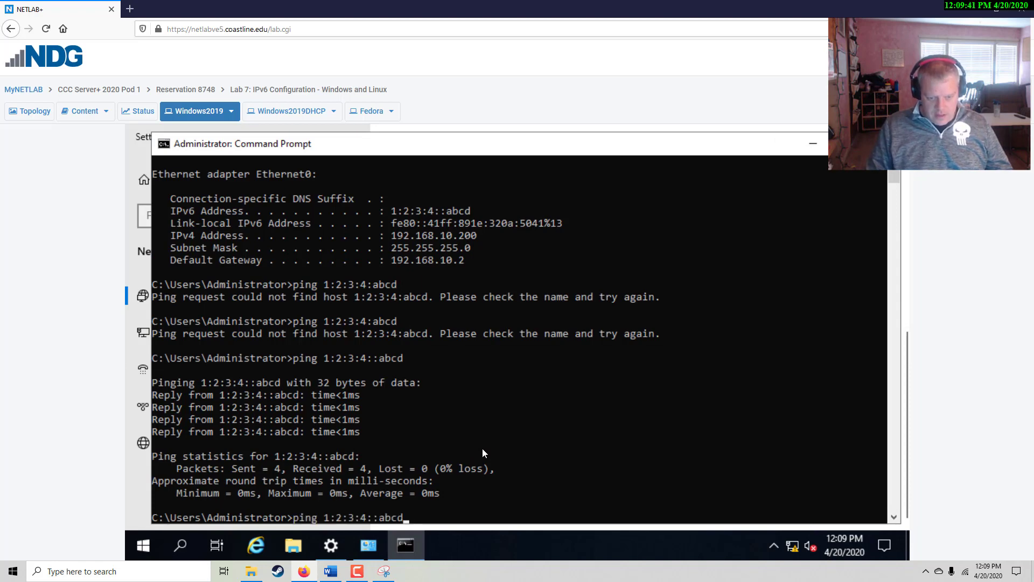
pyautogui.press('BackSpace')
pyautogui.press('BackSpace')
pyautogui.press('BackSpace')
pyautogui.press('BackSpace')
pyautogui.press('BackSpace')
pyautogui.press('BackSpace')
pyautogui.press('BackSpace')
pyautogui.press('BackSpace')
pyautogui.press('BackSpace')
pyautogui.press('BackSpace')
pyautogui.press('BackSpace')
pyautogui.press('BackSpace')
pyautogui.press('BackSpace')
pyautogui.press('BackSpace')
pyautogui.press('BackSpace')
pyautogui.press('BackSpace')
pyautogui.press('BackSpace')
pyautogui.press('BackSpace')
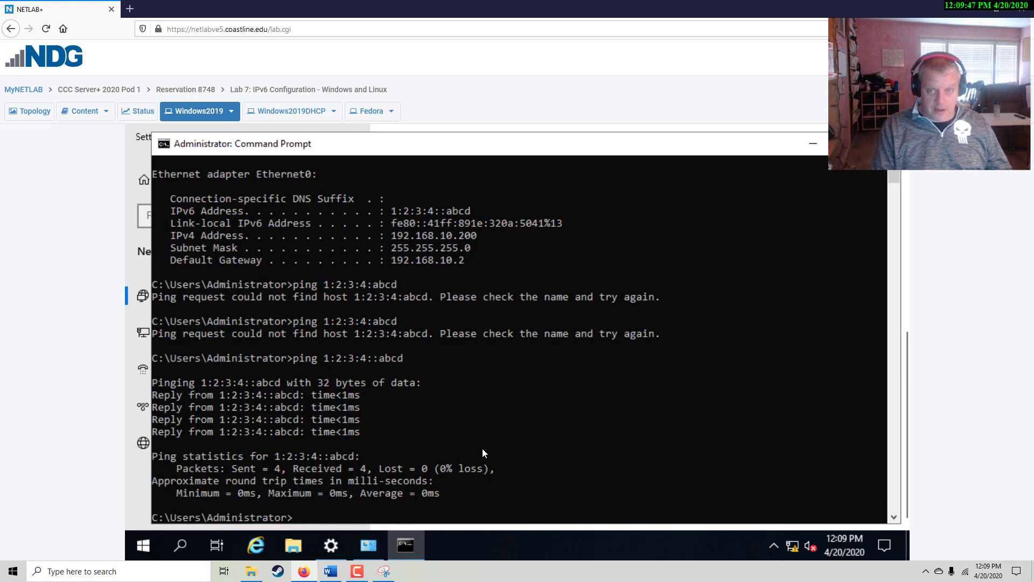
# Run ipconfig again to list IPv6 address 1:2:3:4::abcd, reviewing the earlier snip
pyautogui.write('ipconfig')
pyautogui.press('Return')
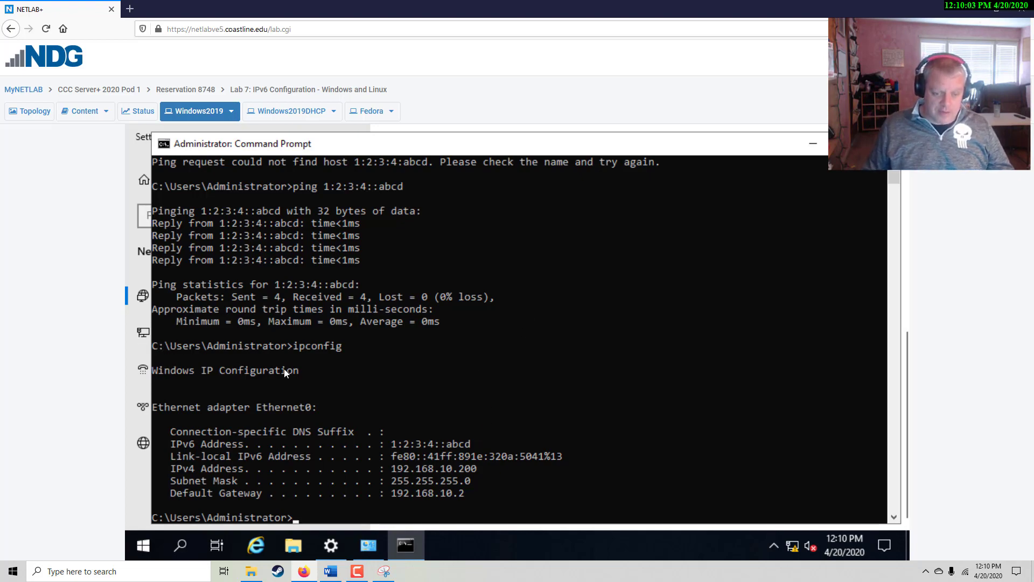
pyautogui.click(384, 570)
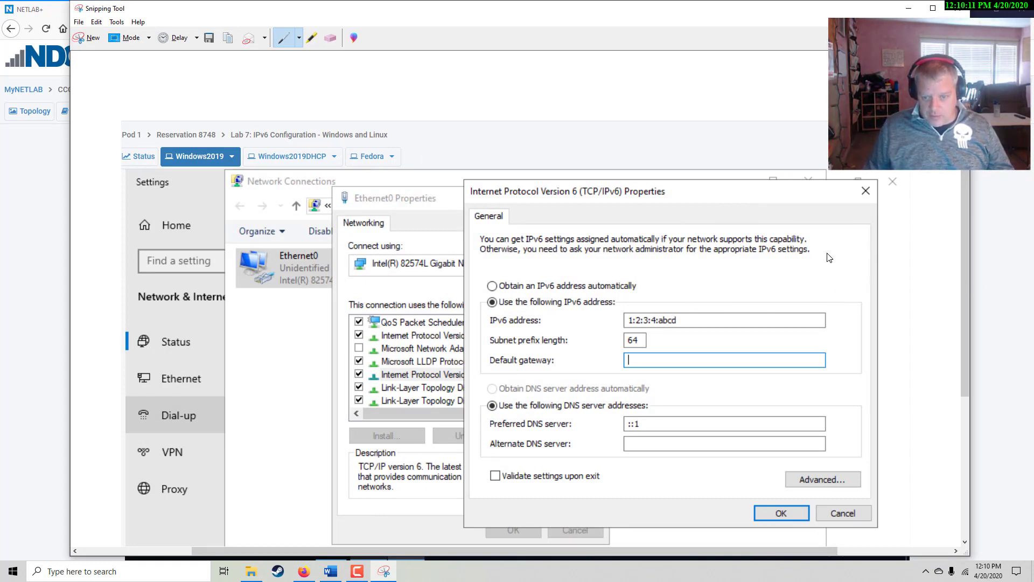
pyautogui.click(959, 9)
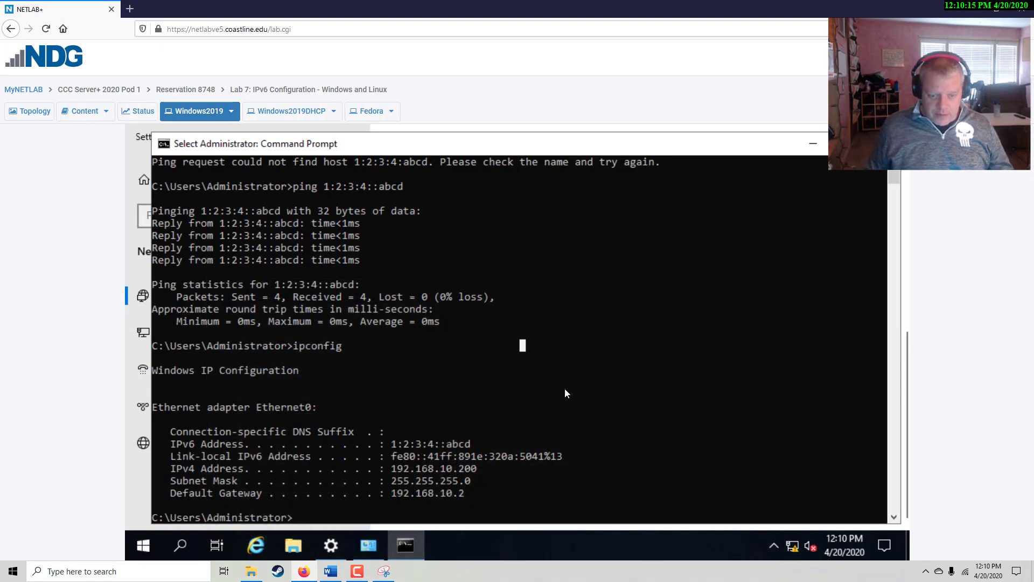
# Recall and rerun the ping to 1:2:3:4::abcd from command history
pyautogui.press('Up')
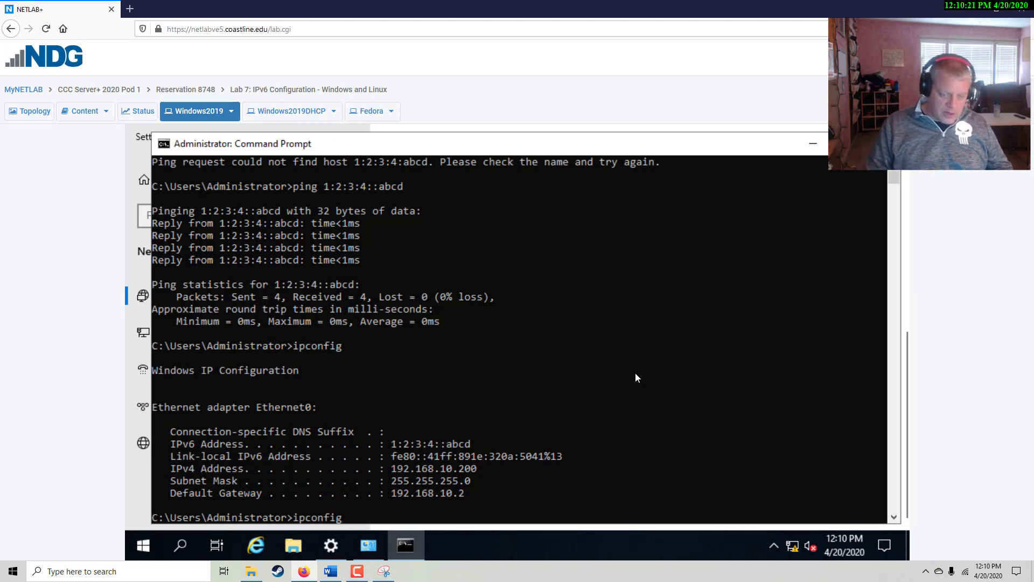
pyautogui.press('Up')
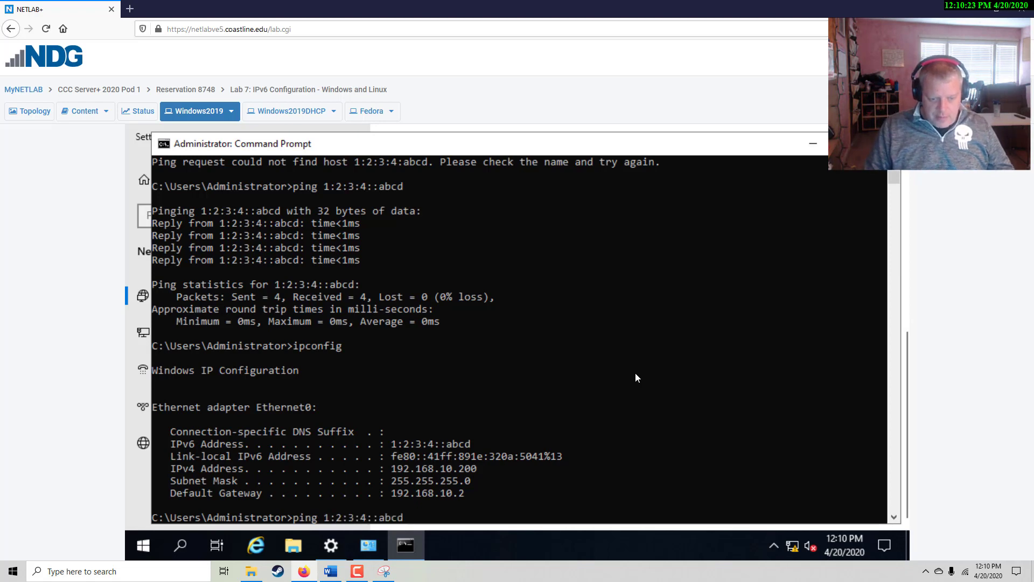
pyautogui.press('Down')
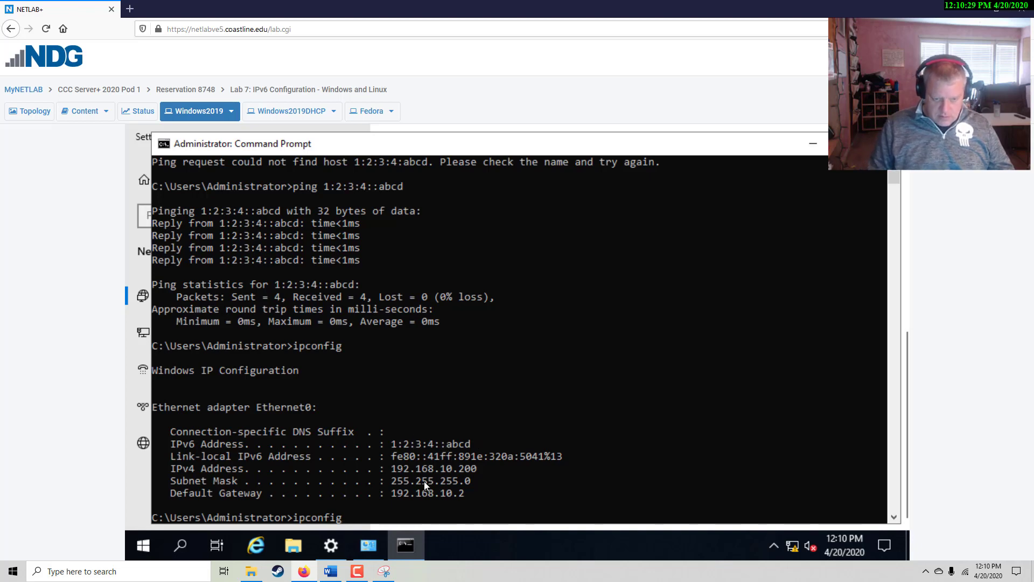
pyautogui.press('Up')
pyautogui.press('Return')
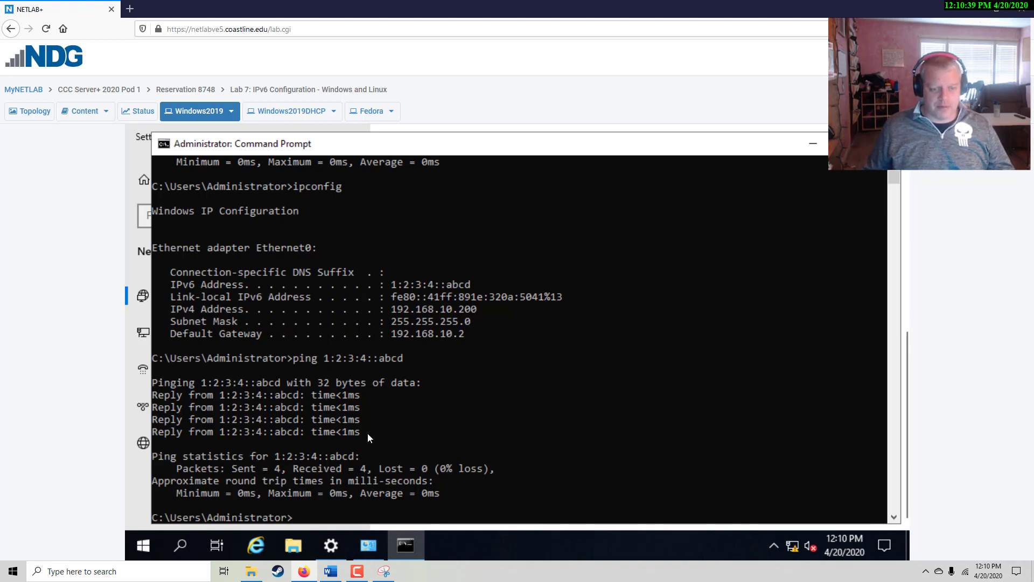
# Snip the command prompt showing the ipconfig and ping results and copy it to the clipboard
pyautogui.click(384, 568)
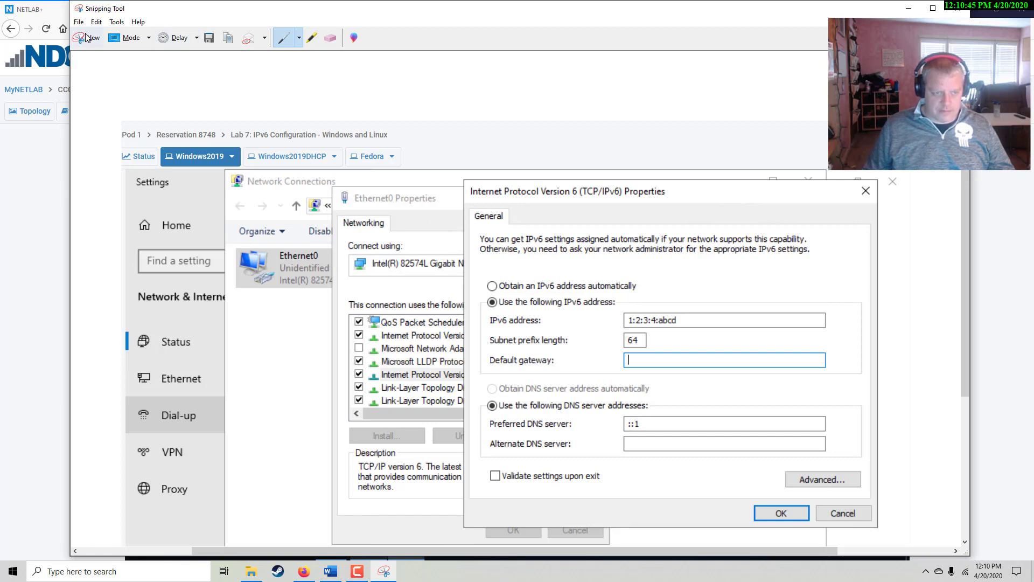
pyautogui.hotkey('alt', 'F4')
pyautogui.press('super+shift+s')
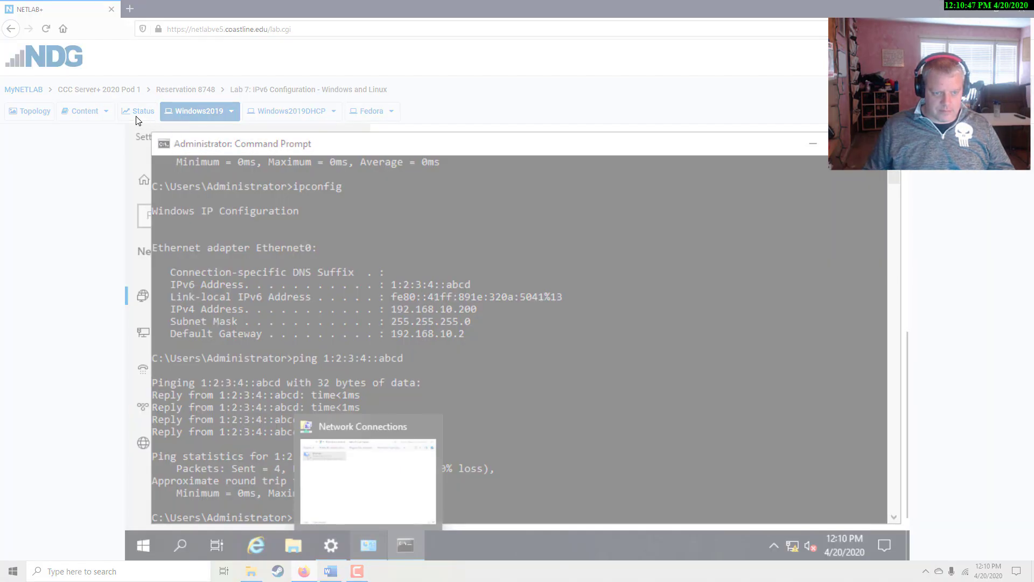
pyautogui.moveTo(136, 116); pyautogui.dragTo(909, 563)
pyautogui.click(111, 22)
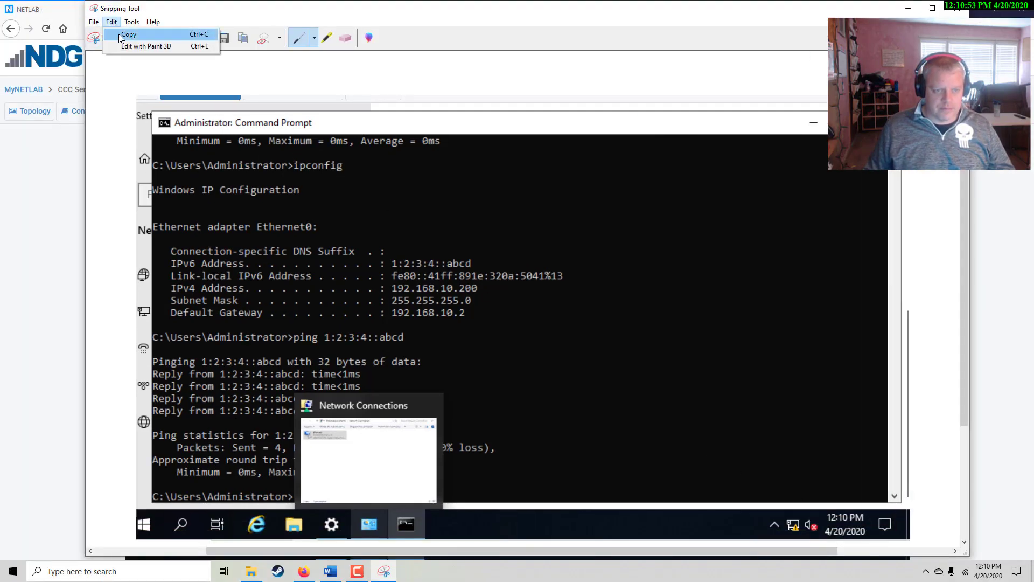
pyautogui.click(118, 34)
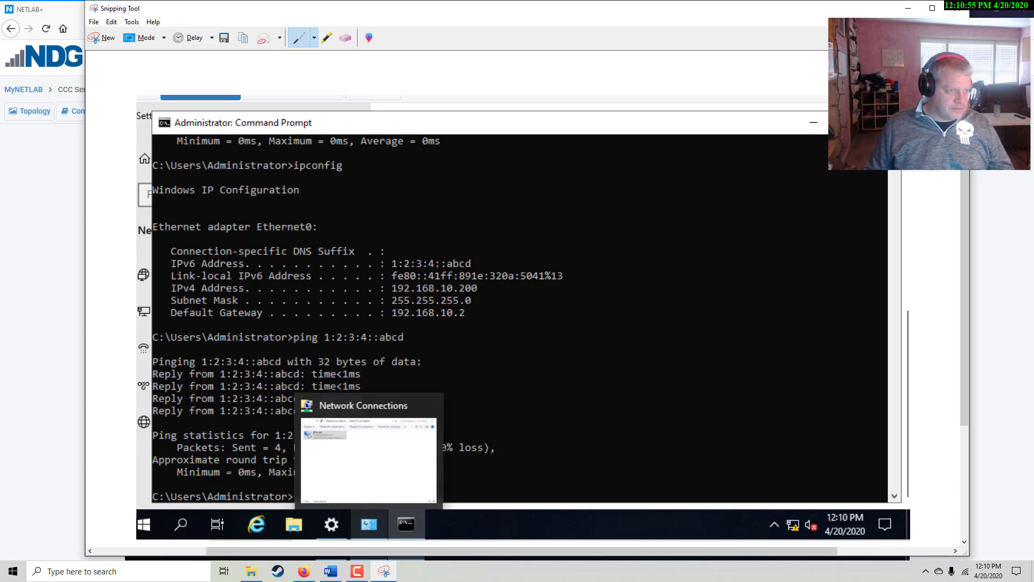
pyautogui.click(331, 570)
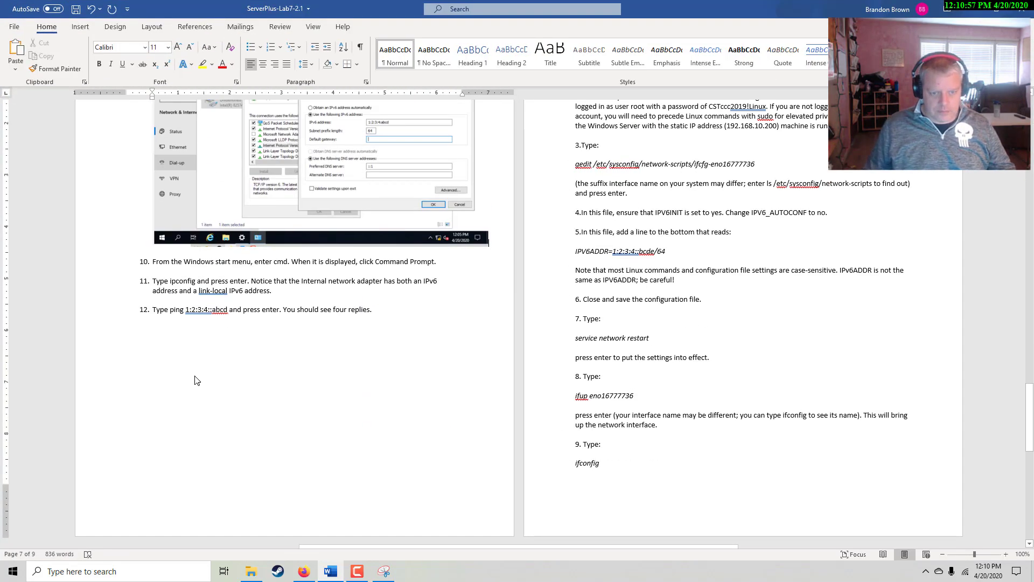
# Paste the command-prompt snip on a new unnumbered line after step 12
pyautogui.scroll(3, 191, 392)
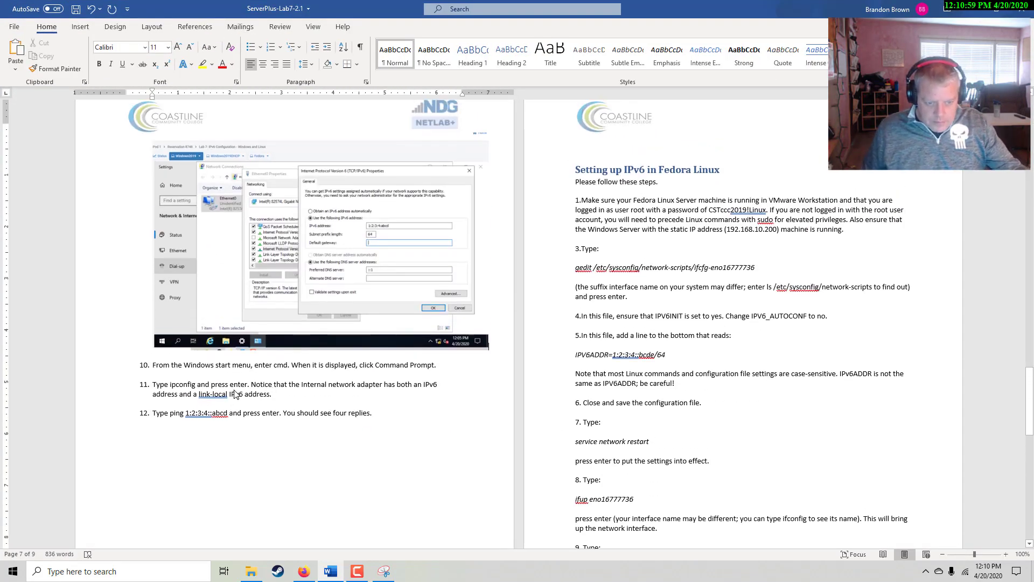
pyautogui.click(380, 418)
pyautogui.press('Return')
pyautogui.press('Return')
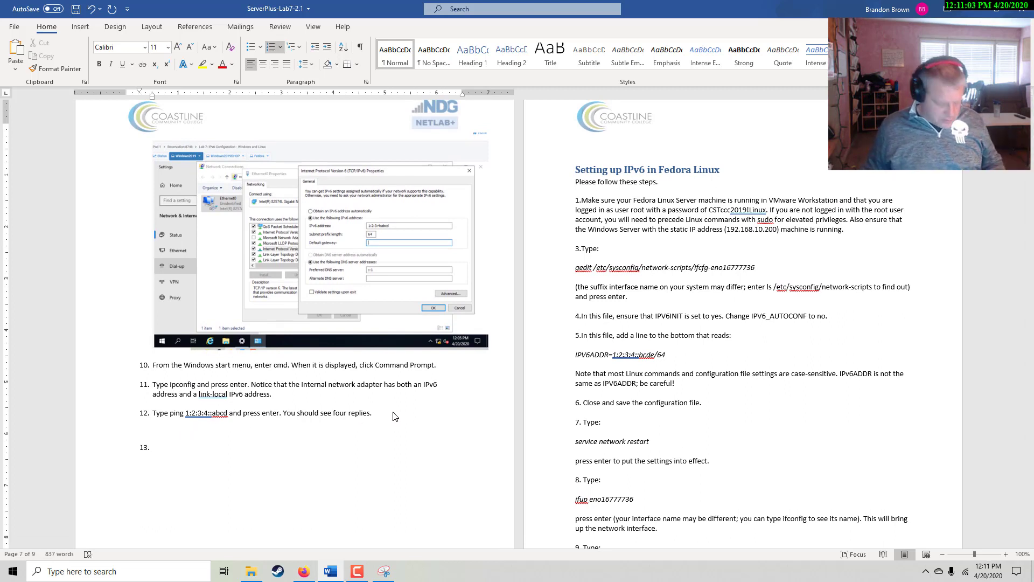
pyautogui.press('BackSpace')
pyautogui.hotkey('ctrl', 'v')
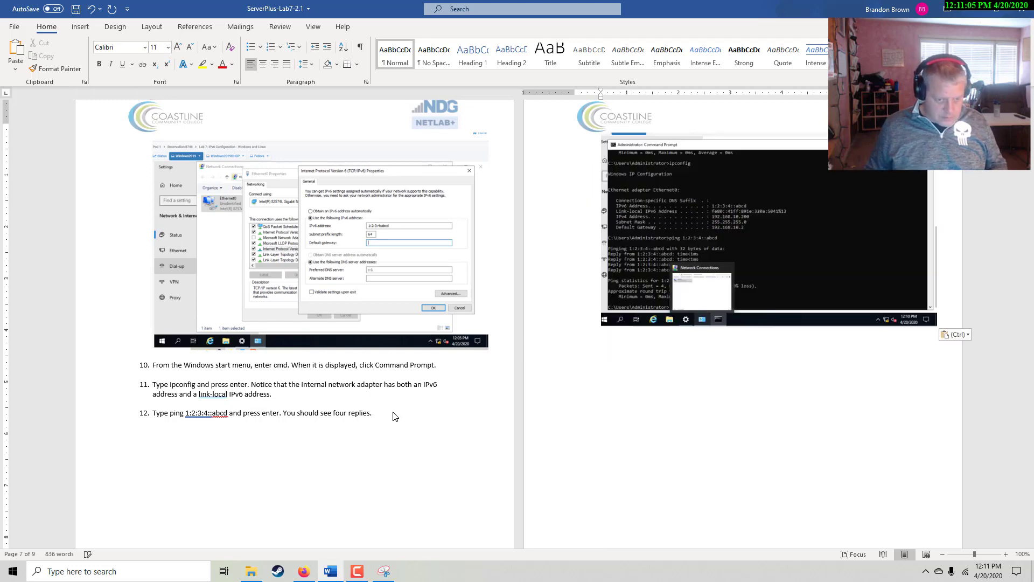
pyautogui.scroll(-10, 394, 417)
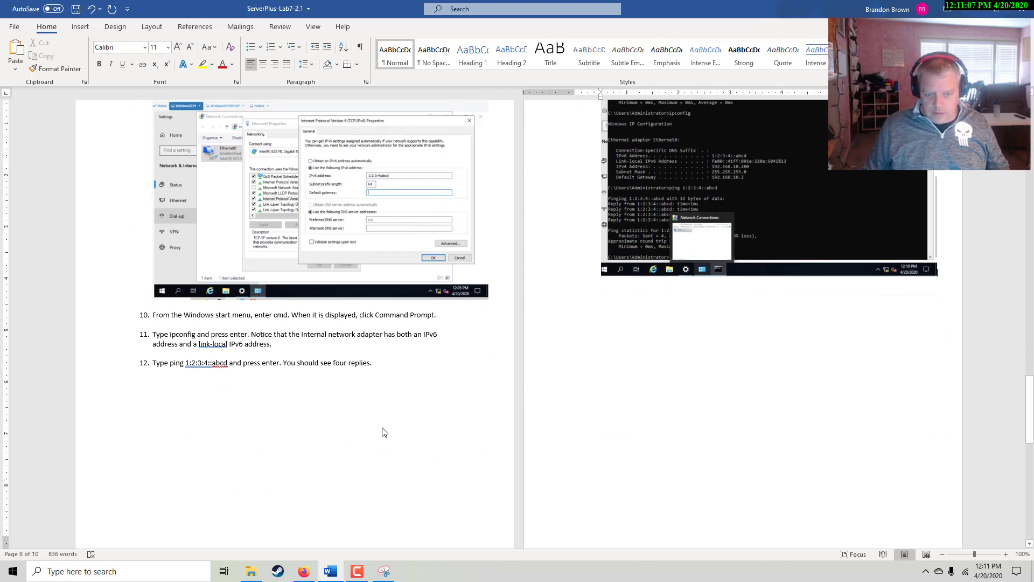
pyautogui.scroll(-5, 434, 437)
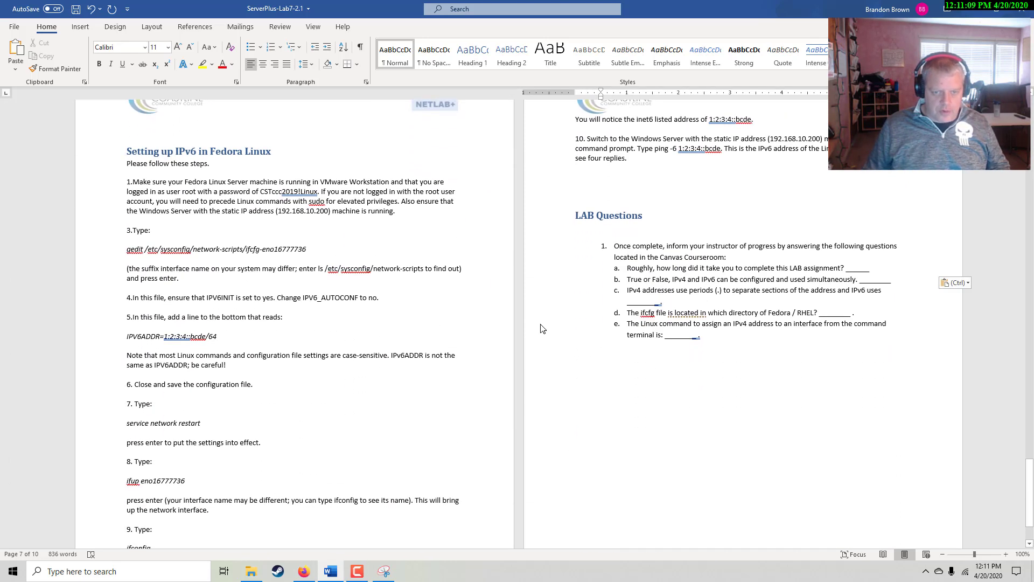
pyautogui.hotkey('alt', 'Tab')
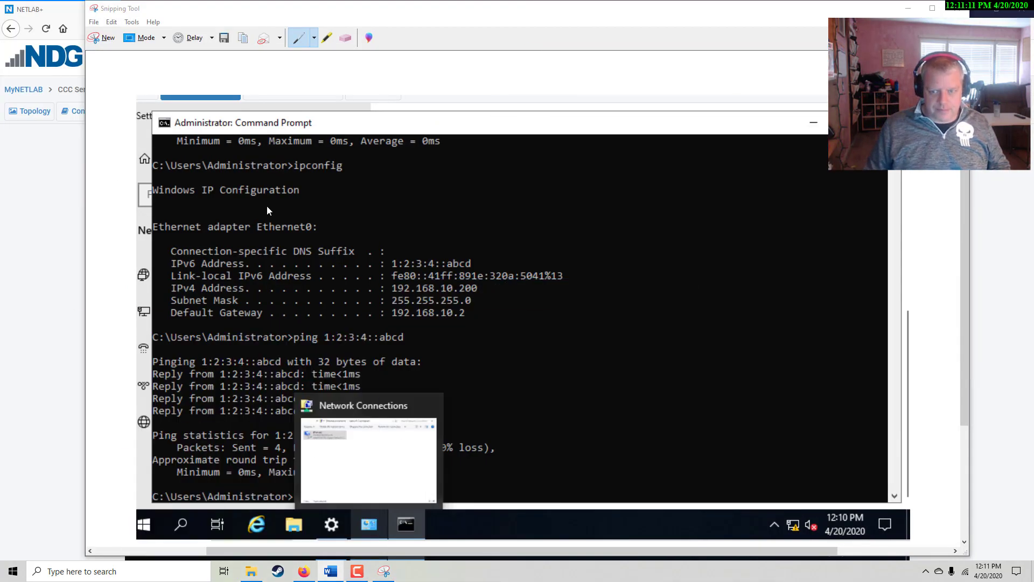
# Open the Fedora VM console and log in as root with its password
pyautogui.click(908, 8)
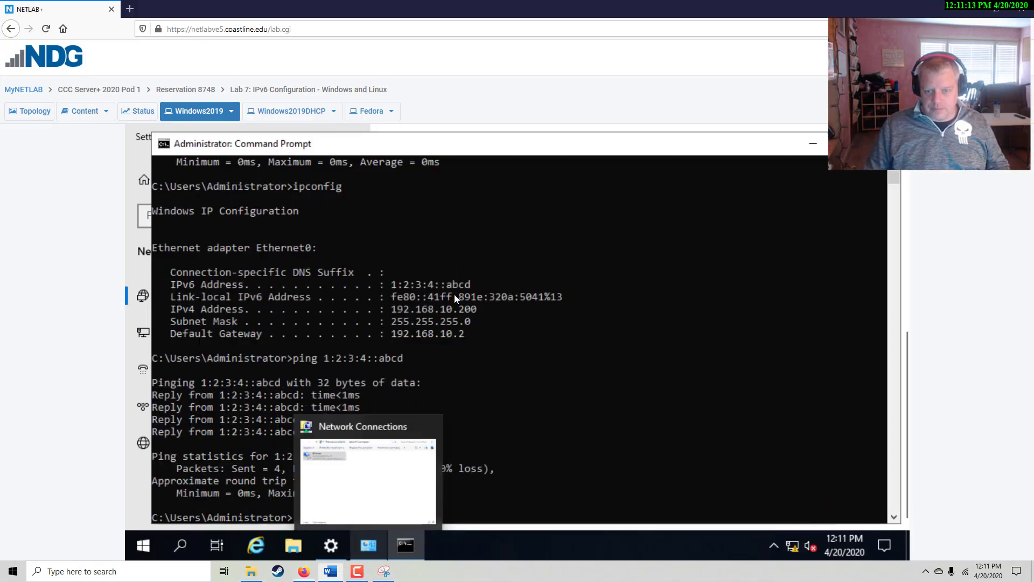
pyautogui.click(391, 111)
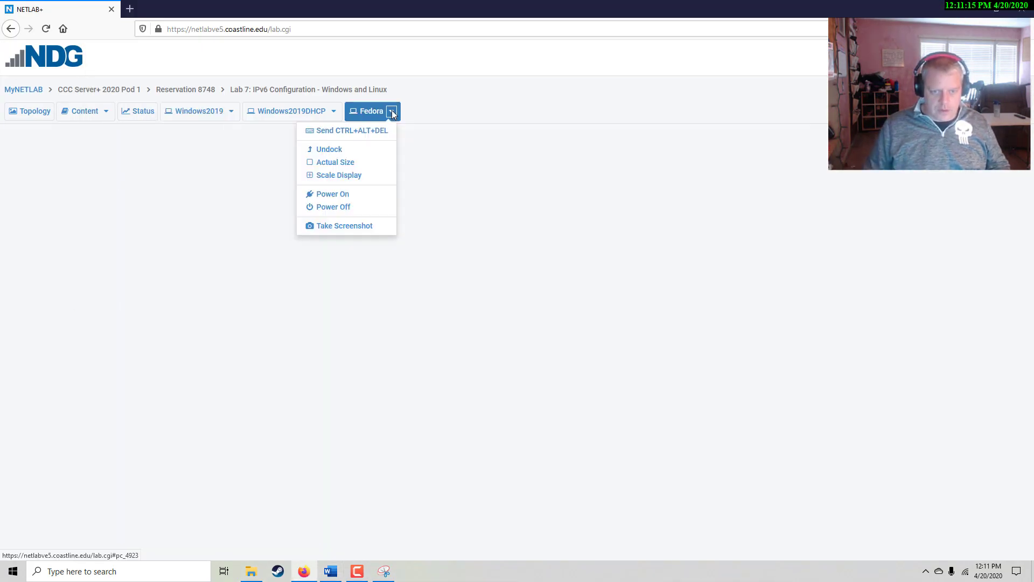
pyautogui.click(383, 253)
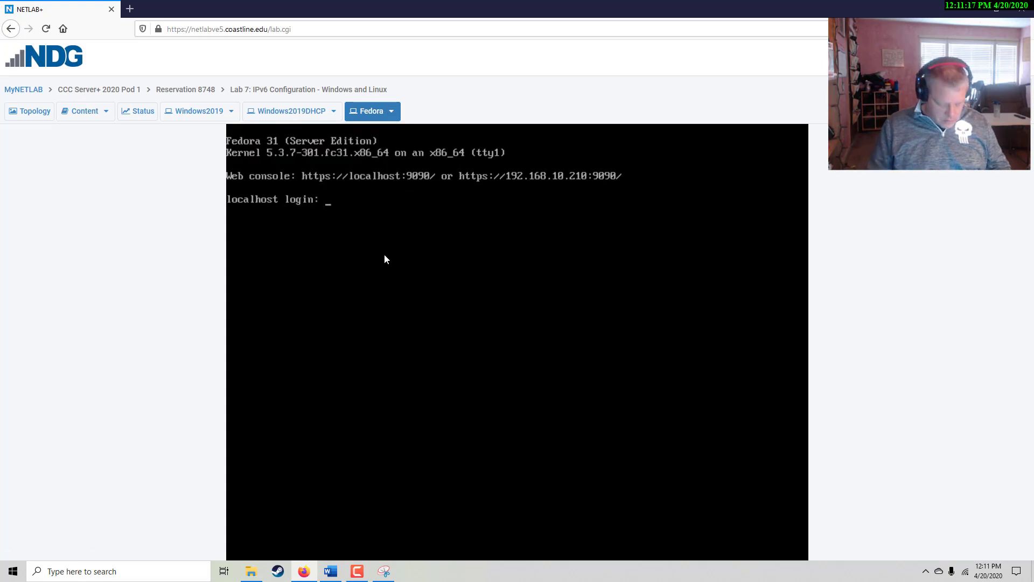
pyautogui.write('root')
pyautogui.press('Return')
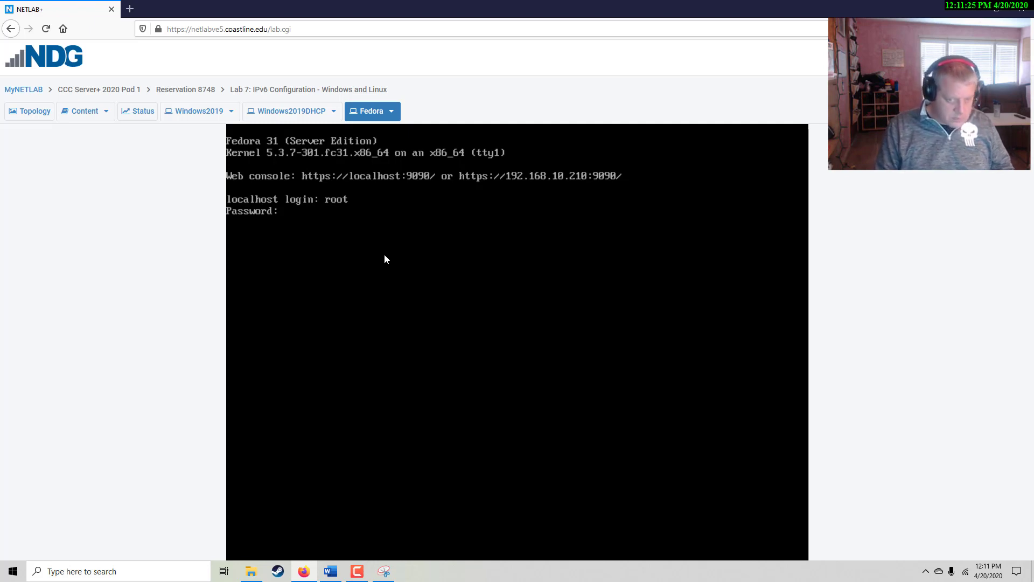
pyautogui.press('Return')
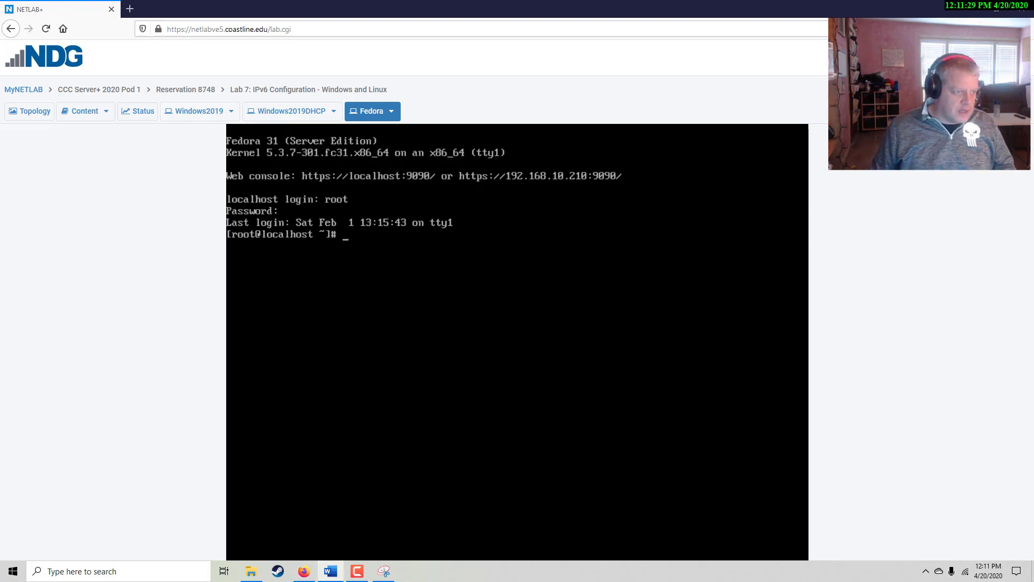
pyautogui.click(331, 571)
pyautogui.scroll(-2, 180, 399)
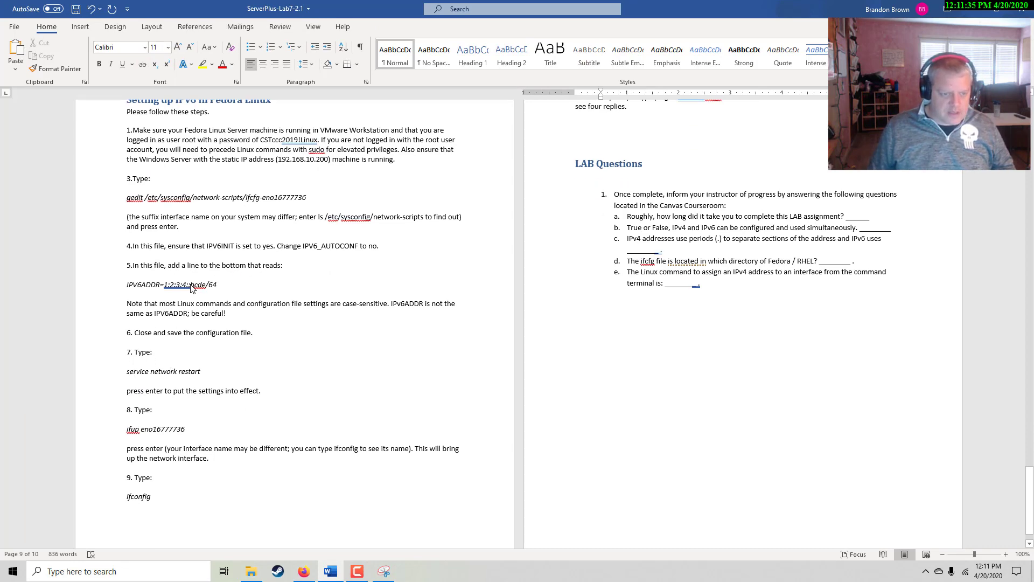
pyautogui.scroll(1, 193, 288)
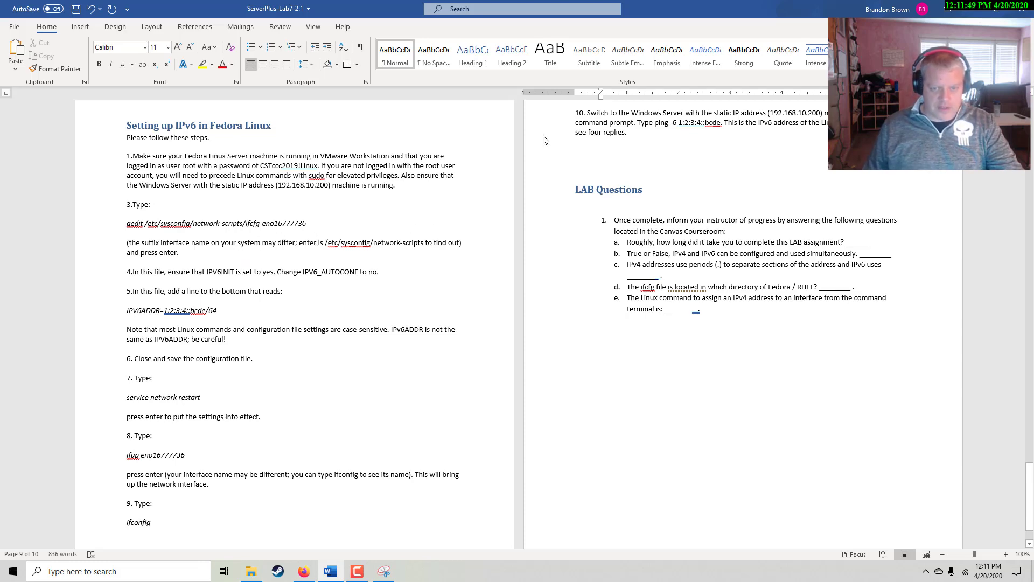
pyautogui.moveTo(711, 15); pyautogui.dragTo(0, 190)
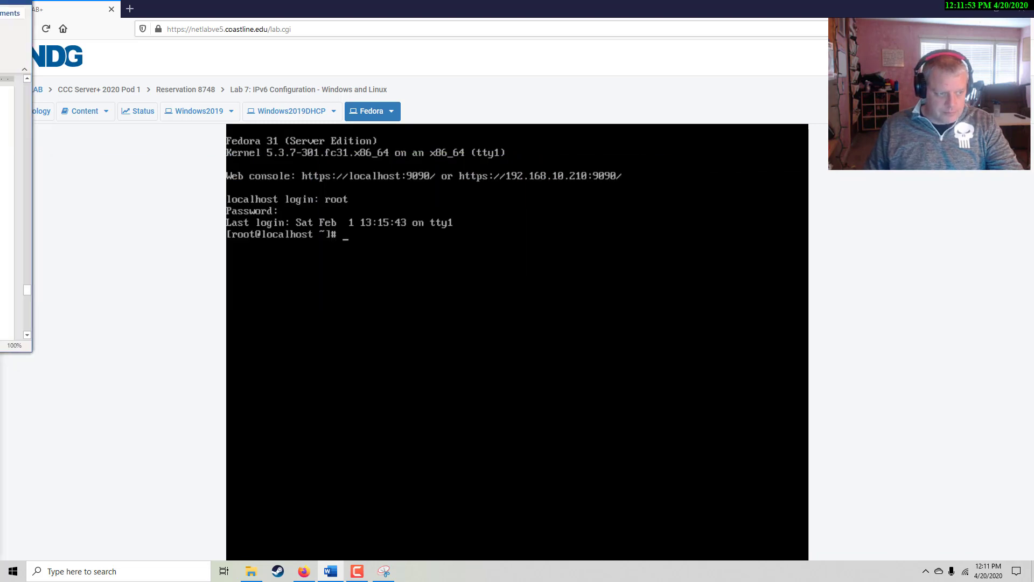
# Change to /etc/sysconfig on the Fedora console and list its contents
pyautogui.click(493, 322)
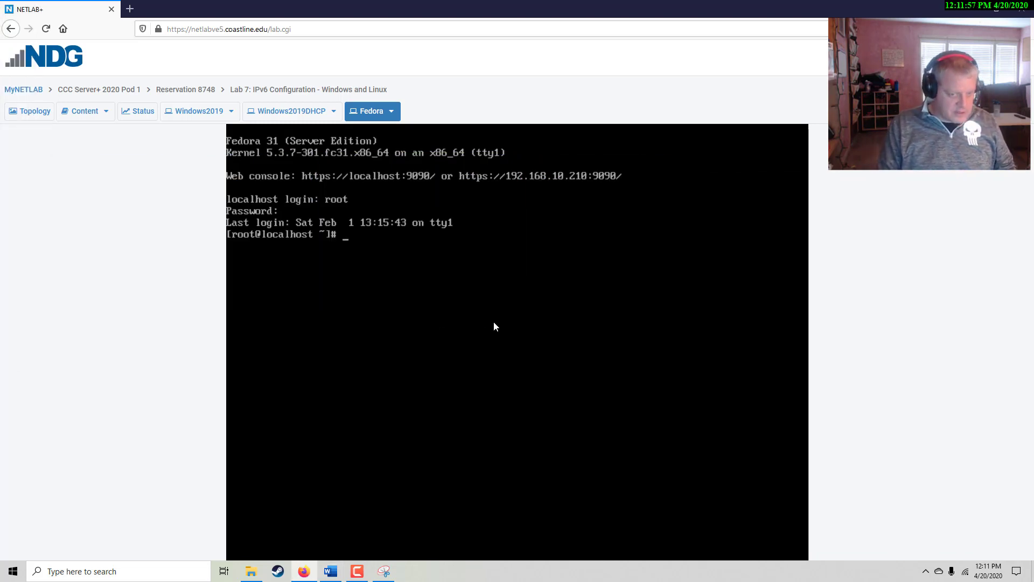
pyautogui.write('cd /etc')
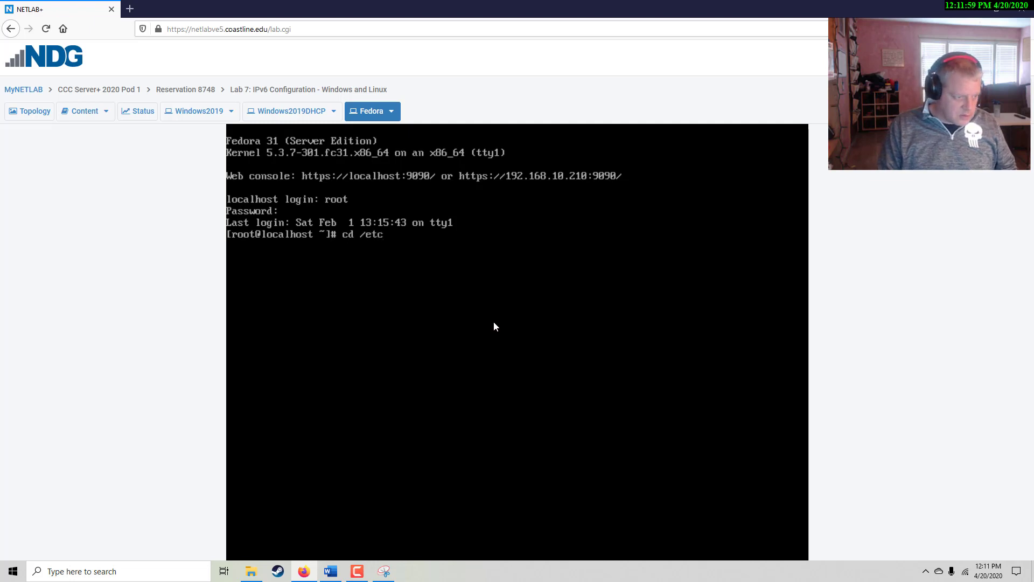
pyautogui.write('/')
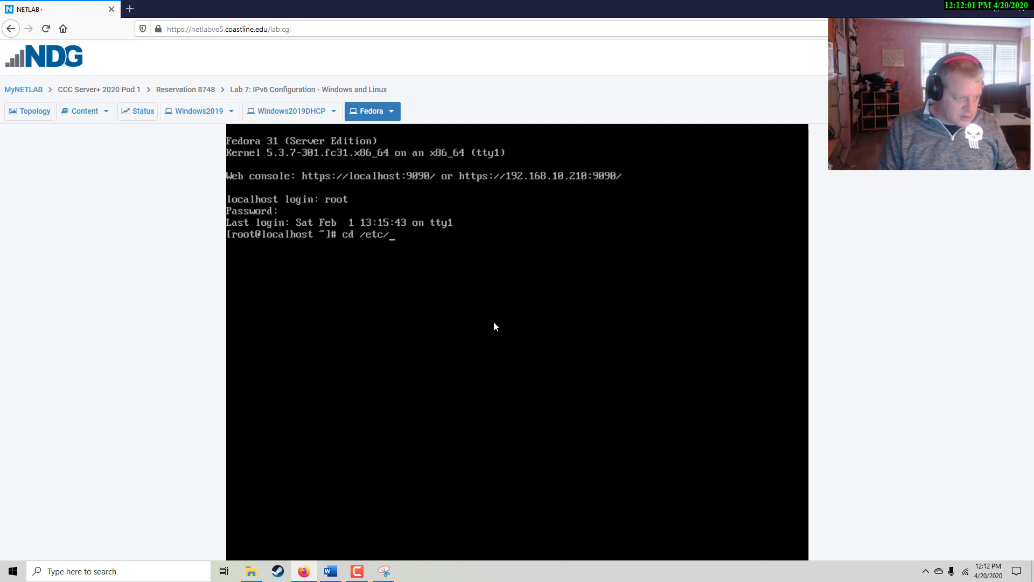
pyautogui.write('sysconif')
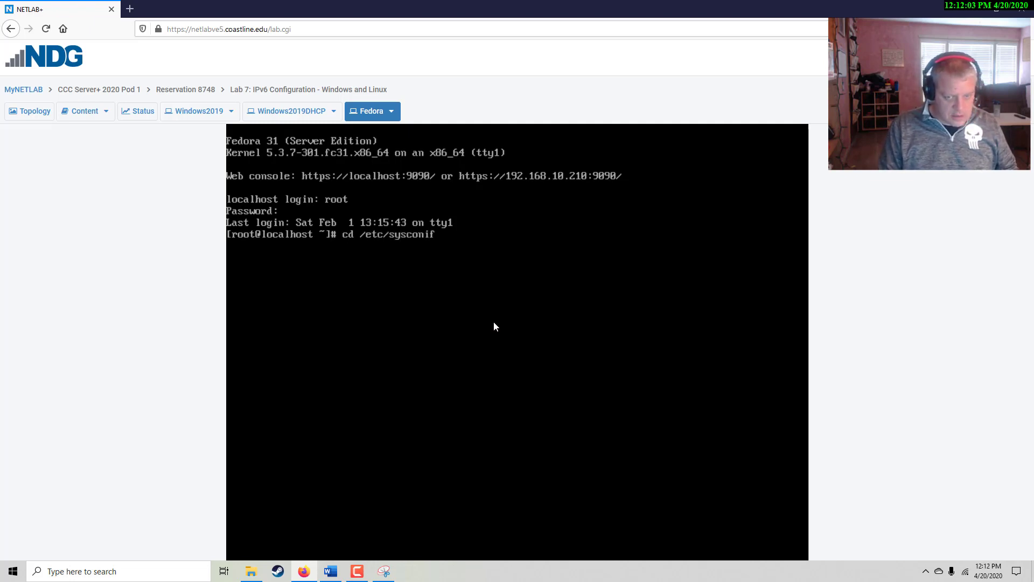
pyautogui.press('BackSpace')
pyautogui.press('BackSpace')
pyautogui.press('BackSpace')
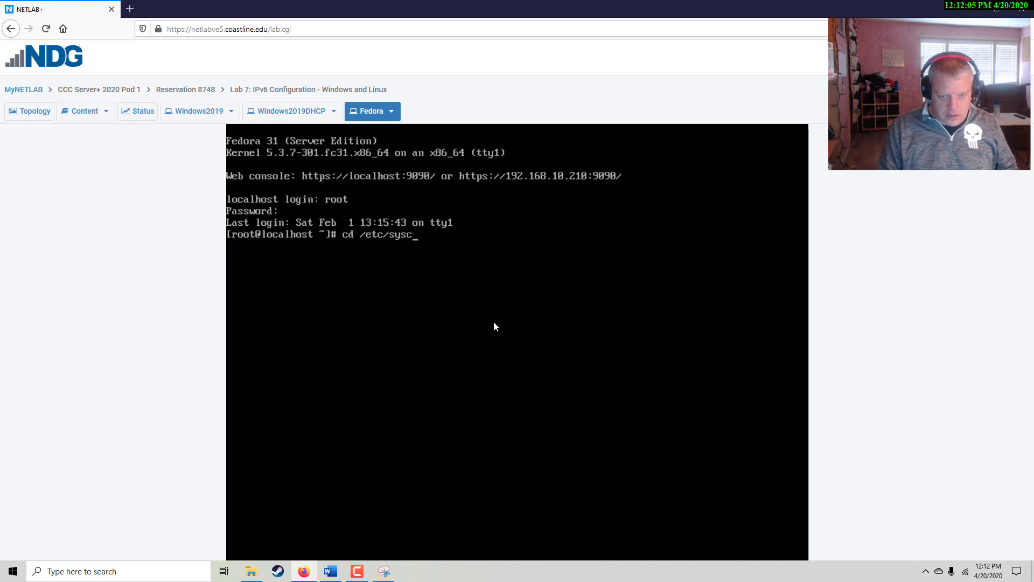
pyautogui.write('onfig')
pyautogui.press('Return')
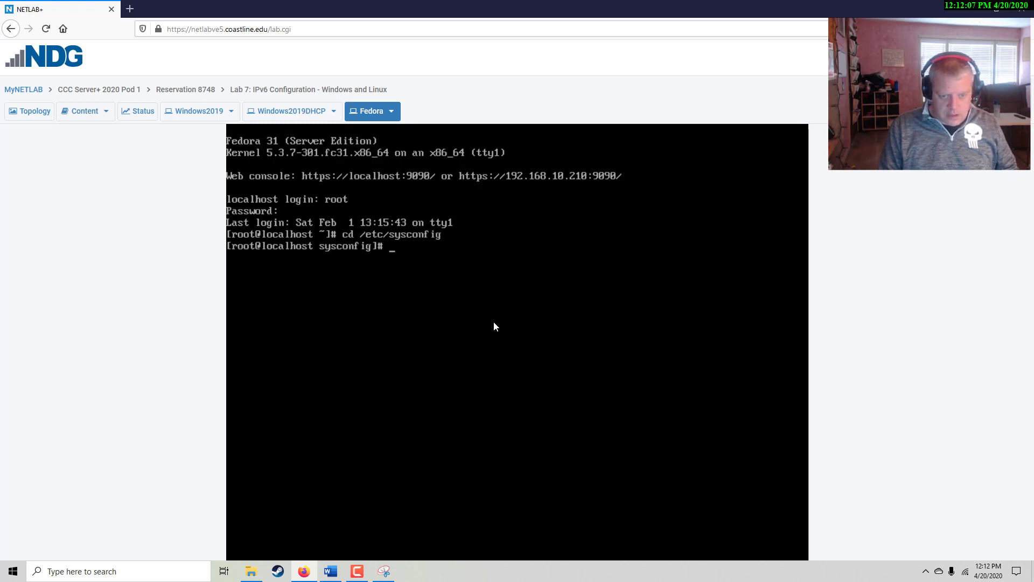
pyautogui.write('ls')
pyautogui.press('Return')
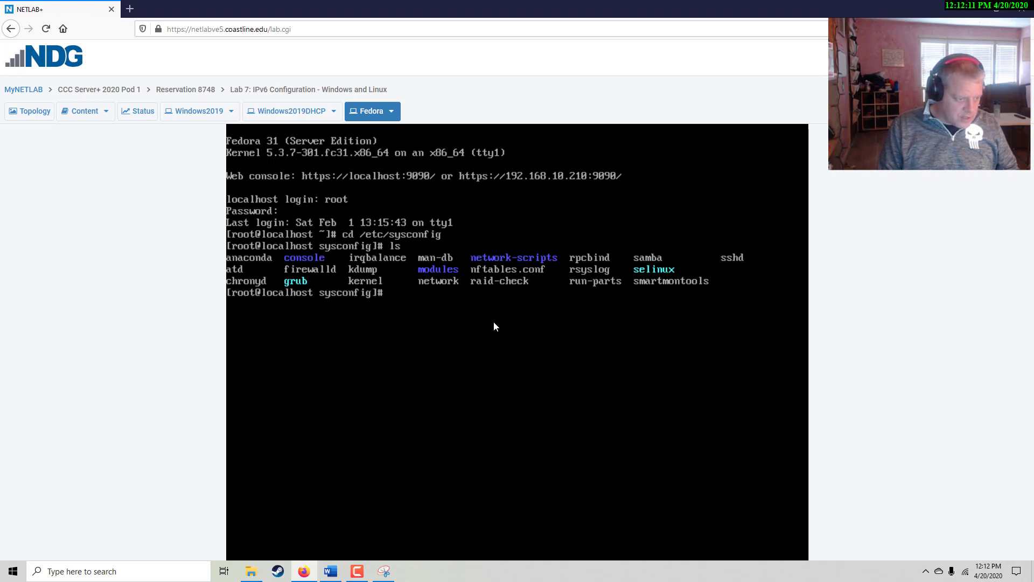
# Enter network-scripts, list its files, and display ifcfg-ens33 with cat
pyautogui.write('cd net')
pyautogui.press('Tab')
pyautogui.press('Return')
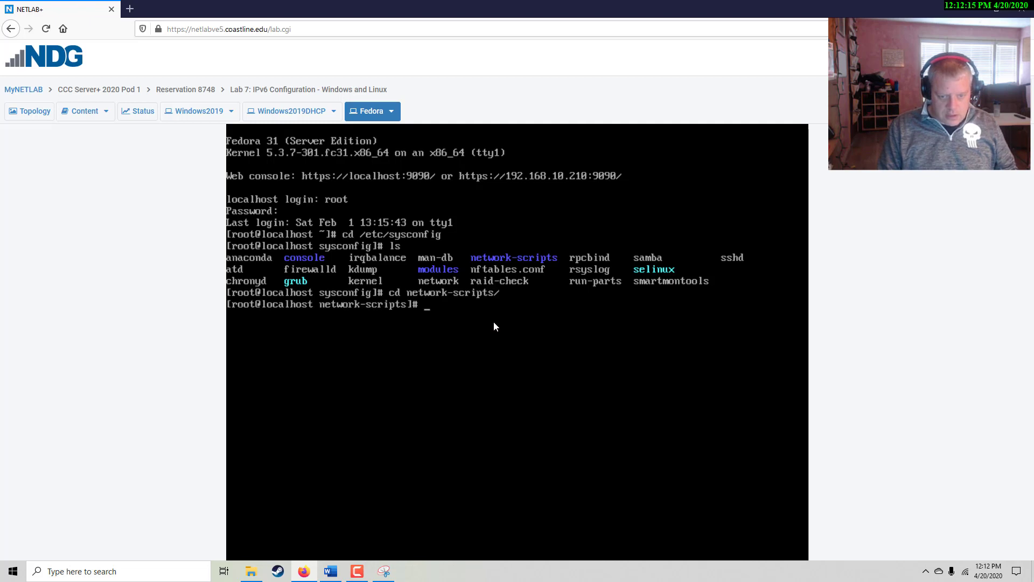
pyautogui.write('ls')
pyautogui.press('Return')
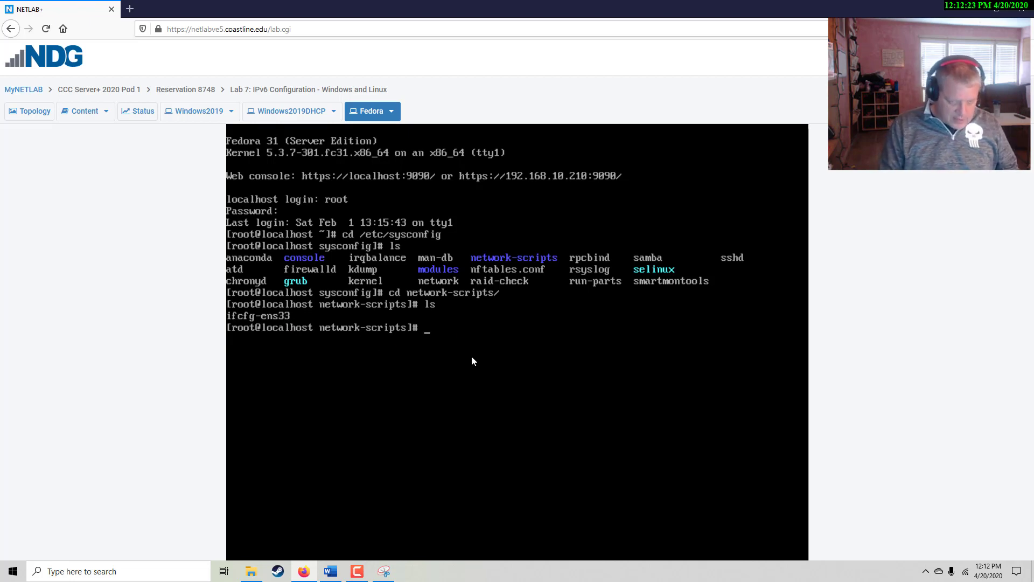
pyautogui.write('cat')
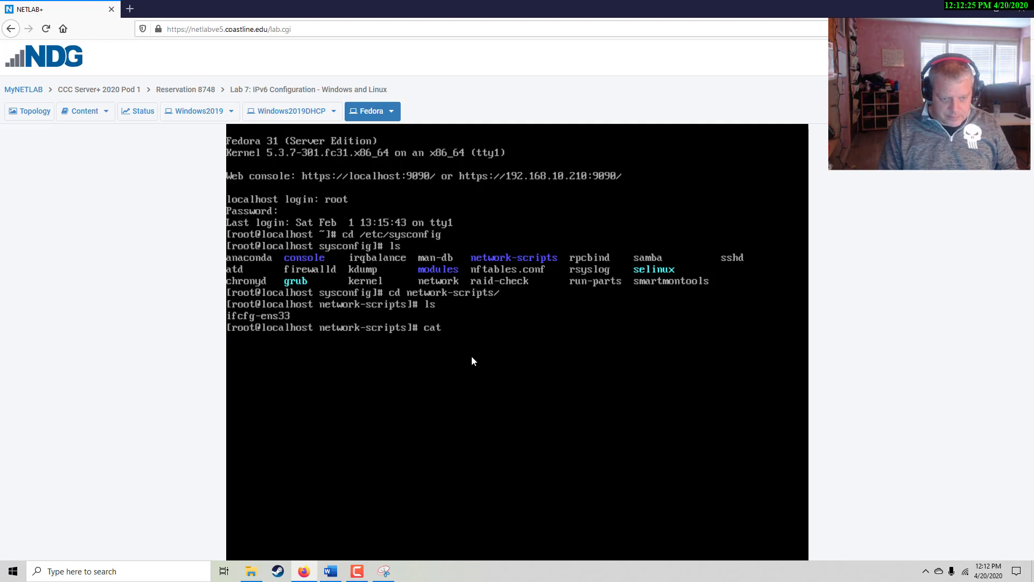
pyautogui.write(' if')
pyautogui.press('Tab')
pyautogui.press('Return')
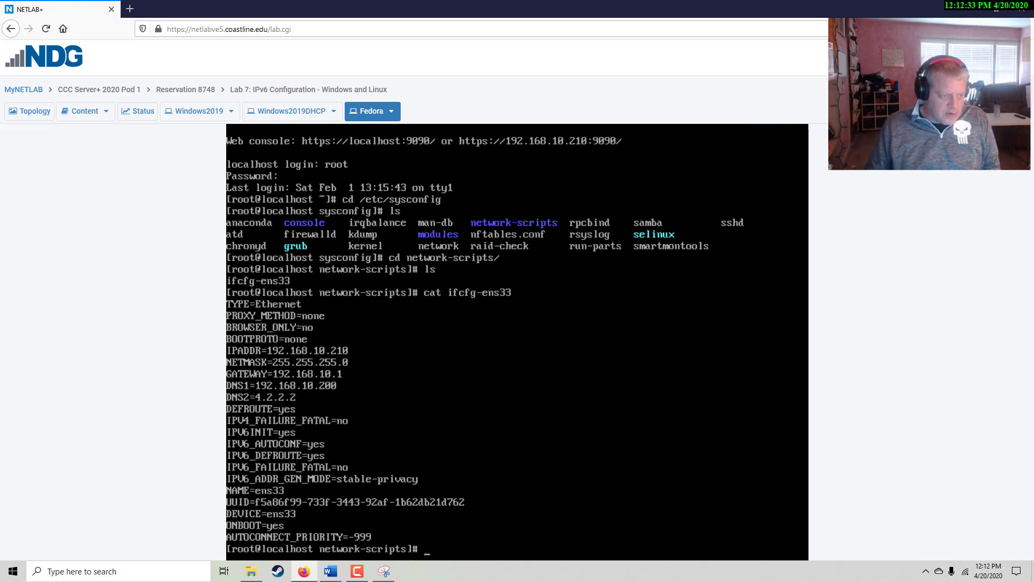
pyautogui.moveTo(0, 178); pyautogui.dragTo(667, 106)
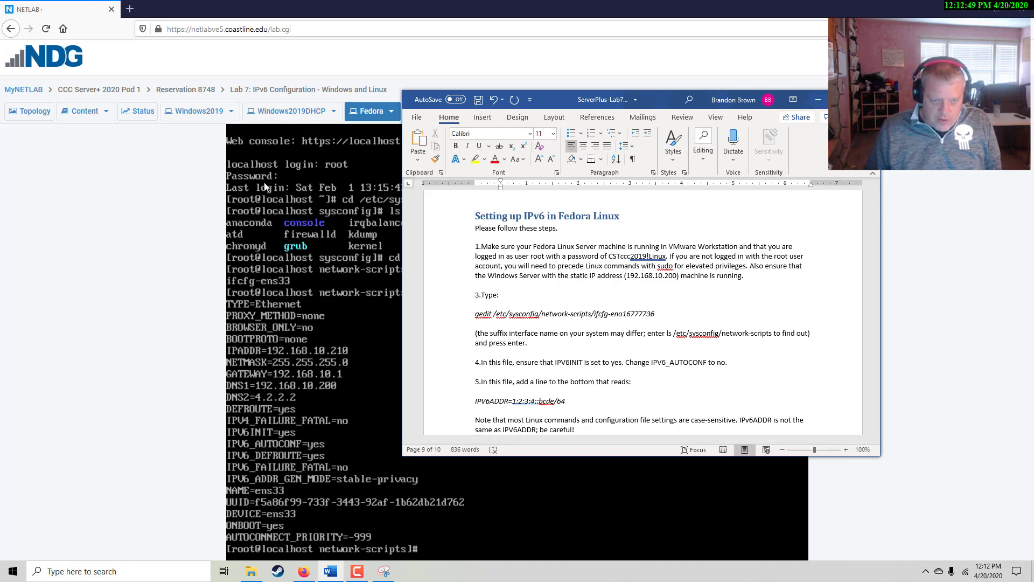
pyautogui.moveTo(554, 99); pyautogui.dragTo(647, 130)
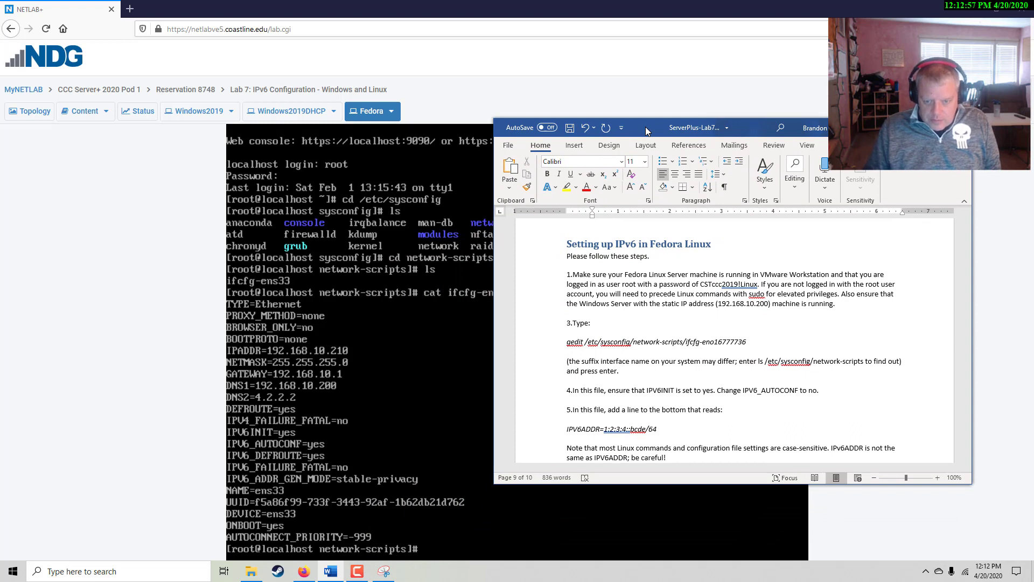
pyautogui.moveTo(645, 127); pyautogui.dragTo(603, 132)
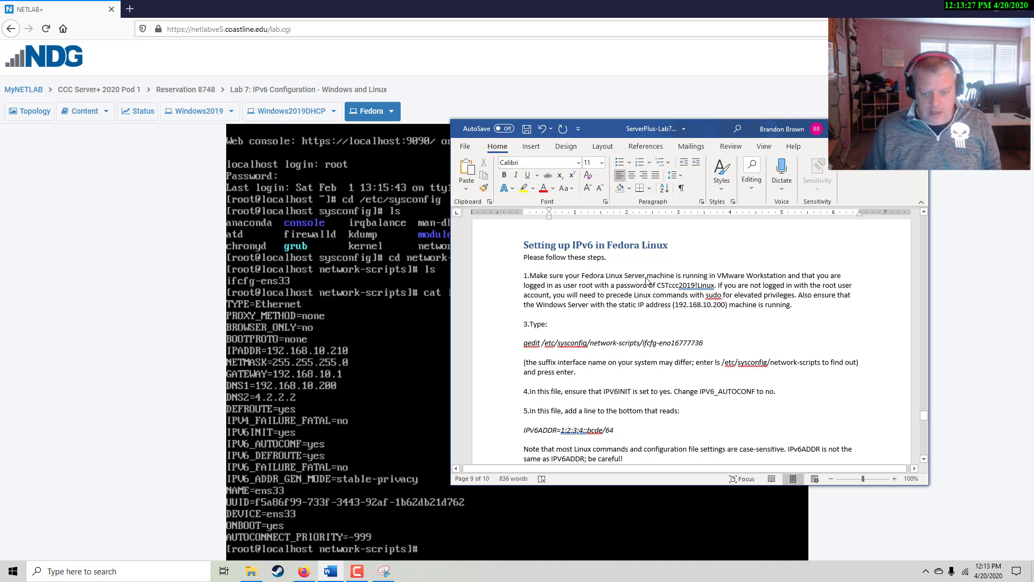
pyautogui.moveTo(708, 133); pyautogui.dragTo(0, 161)
pyautogui.click(500, 394)
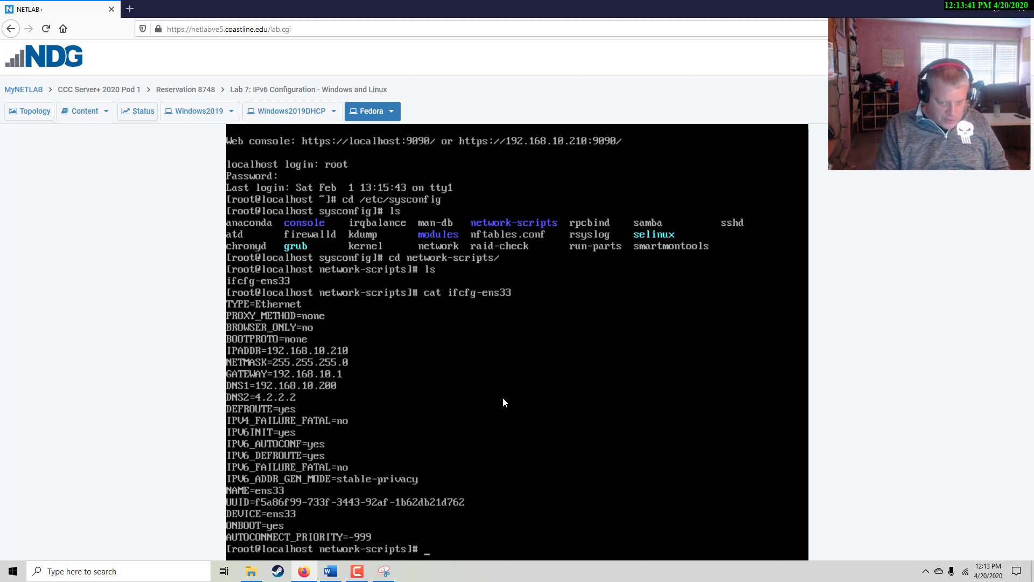
# Enter the command vi ifcfg-ens33 at the root prompt, completing the file name
pyautogui.write('vi')
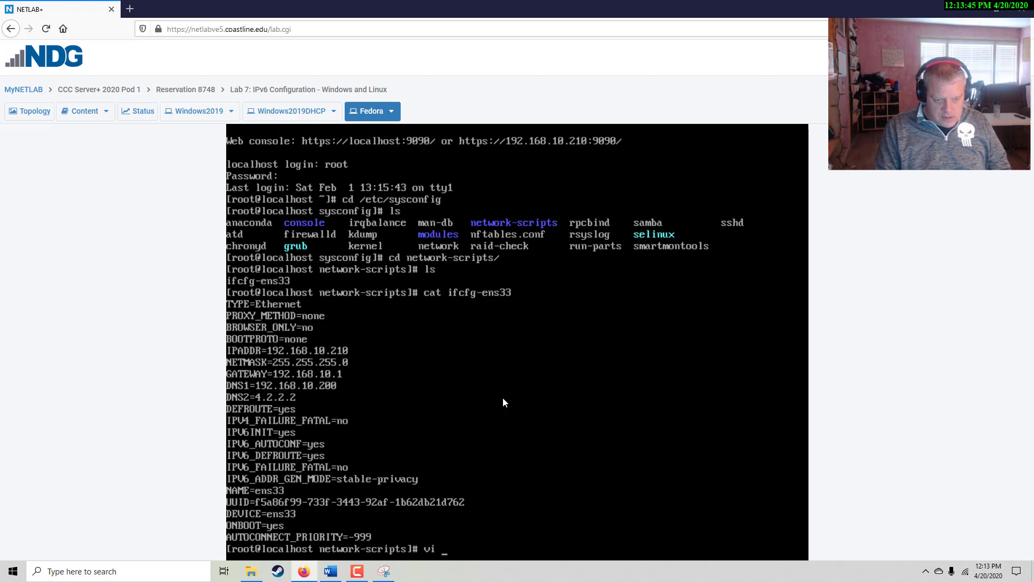
pyautogui.write(' ifc')
pyautogui.press('Tab')
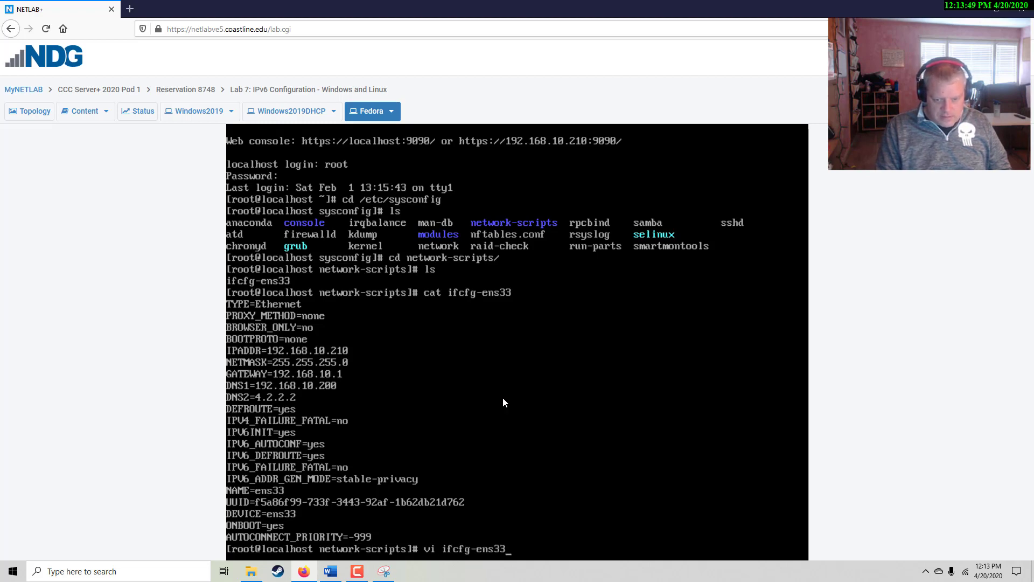
# Open ifcfg-ens33 in vi and change IPV6_AUTOCONF from yes to no
pyautogui.press('Return')
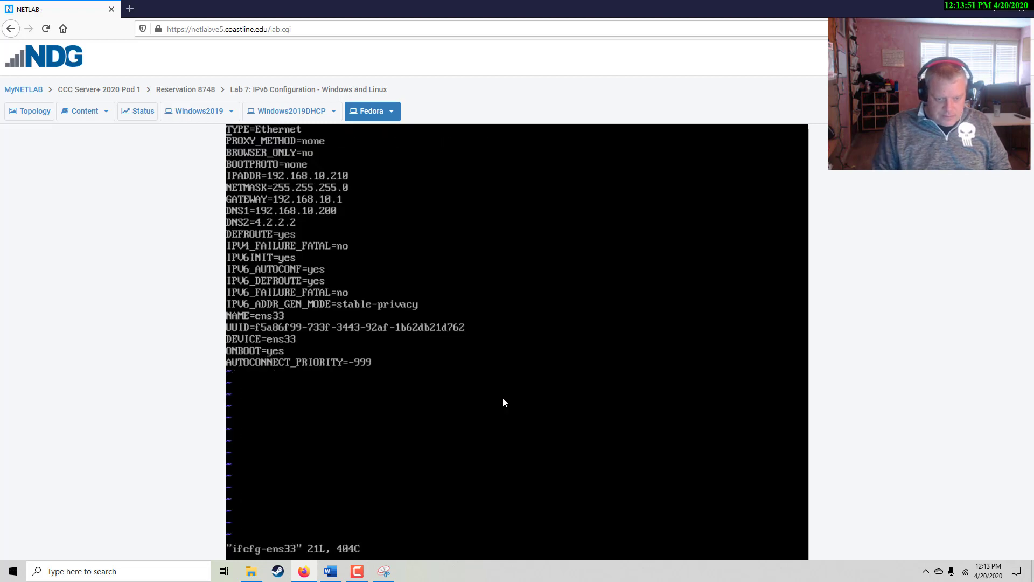
pyautogui.press('i')
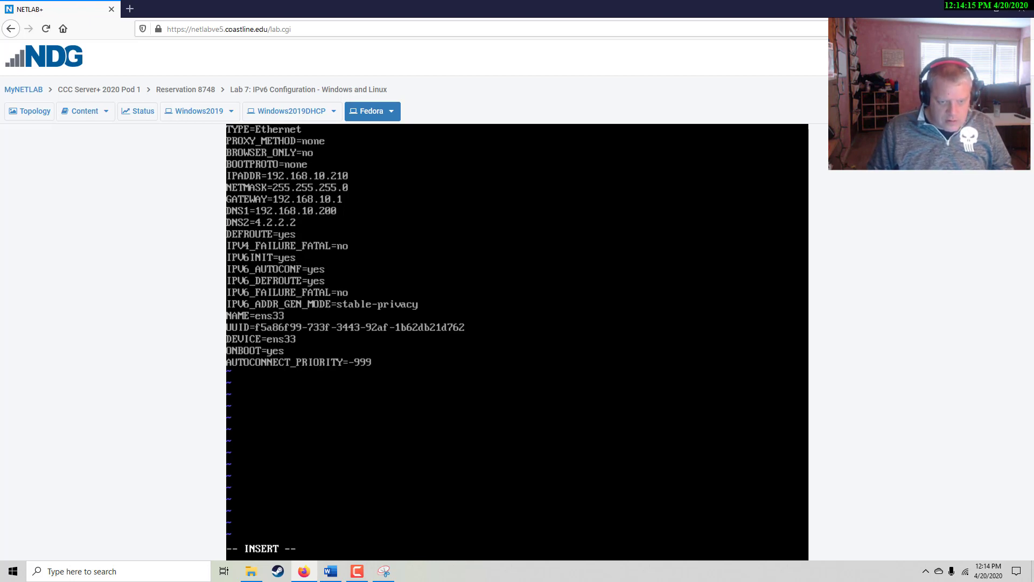
pyautogui.press('Down')
pyautogui.press('End')
pyautogui.press('BackSpace')
pyautogui.press('BackSpace')
pyautogui.press('BackSpace')
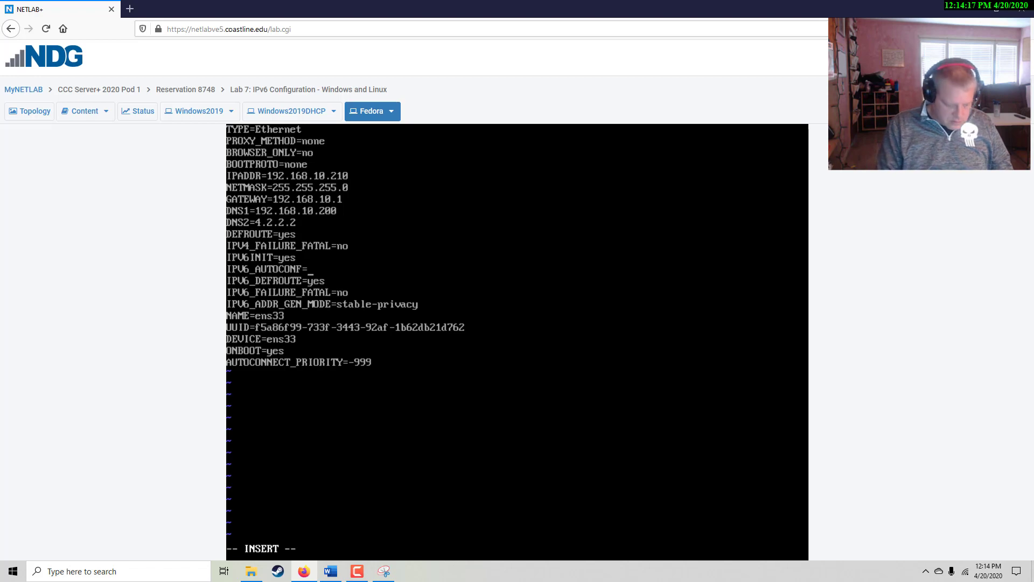
pyautogui.write('no')
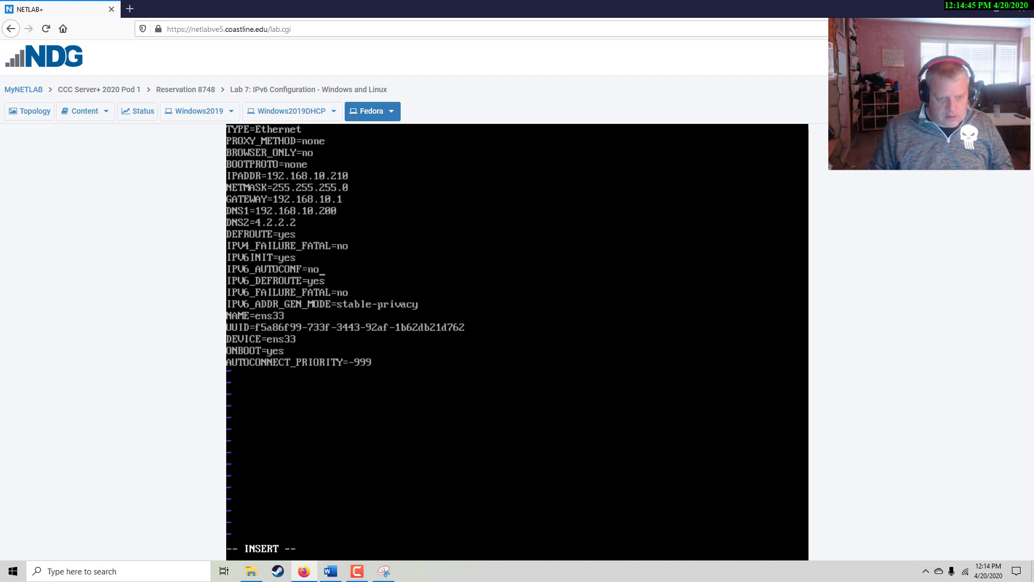
# Add the line IPV6ADDR=1:2:3:4::bcde/64 below IPV6_AUTOCONF=no
pyautogui.press('Return')
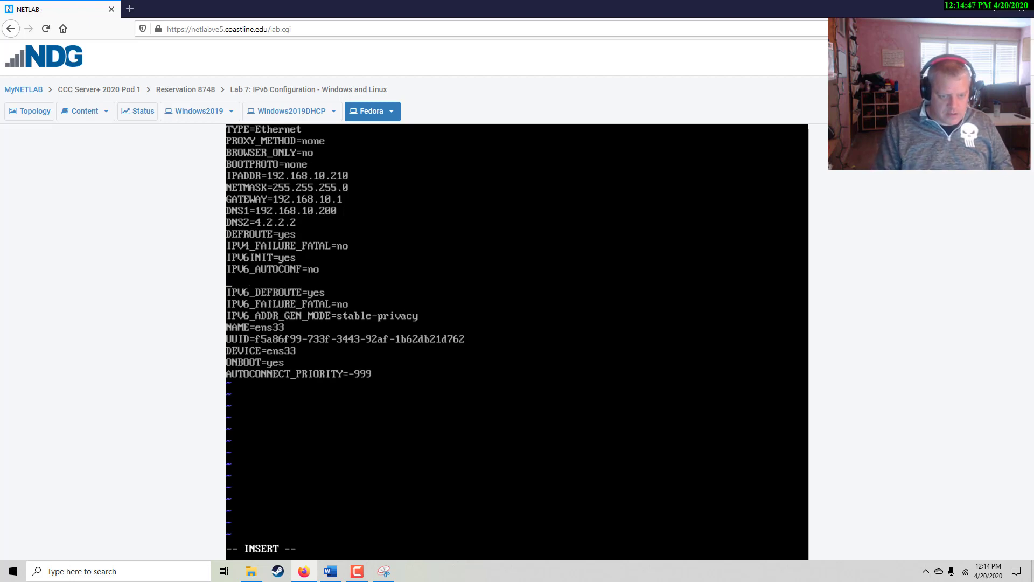
pyautogui.write('IPV')
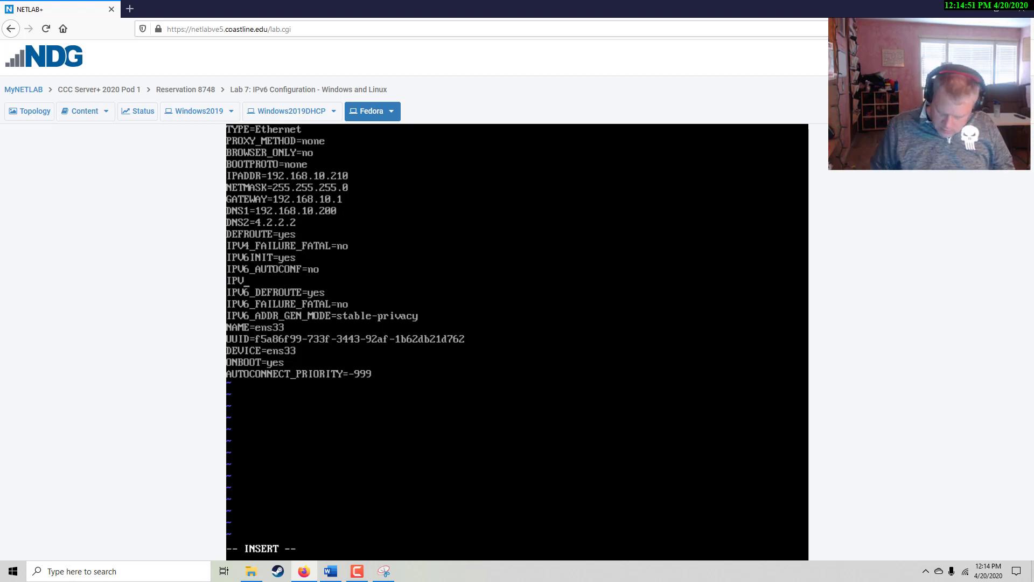
pyautogui.write('6')
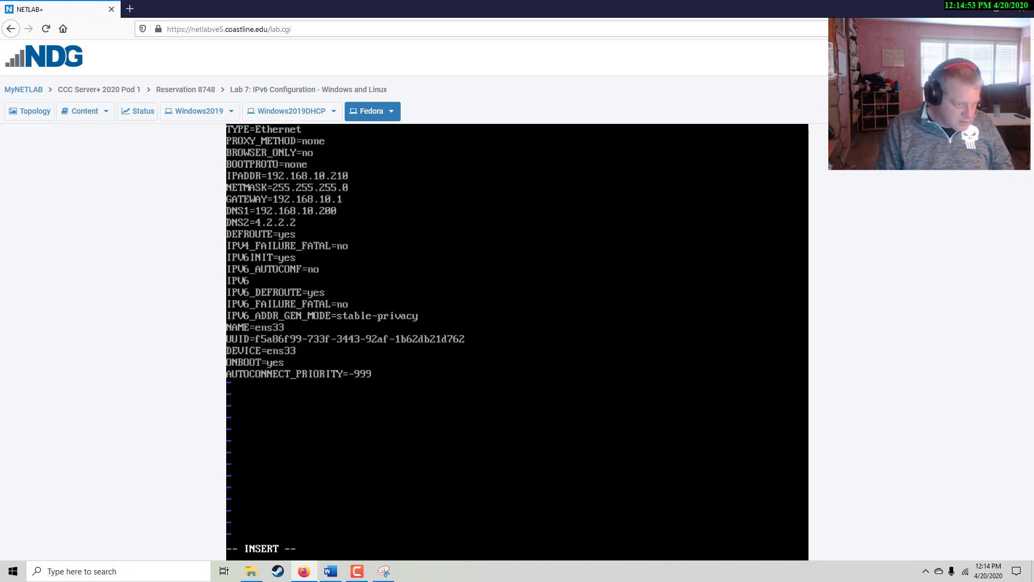
pyautogui.write('ADDR')
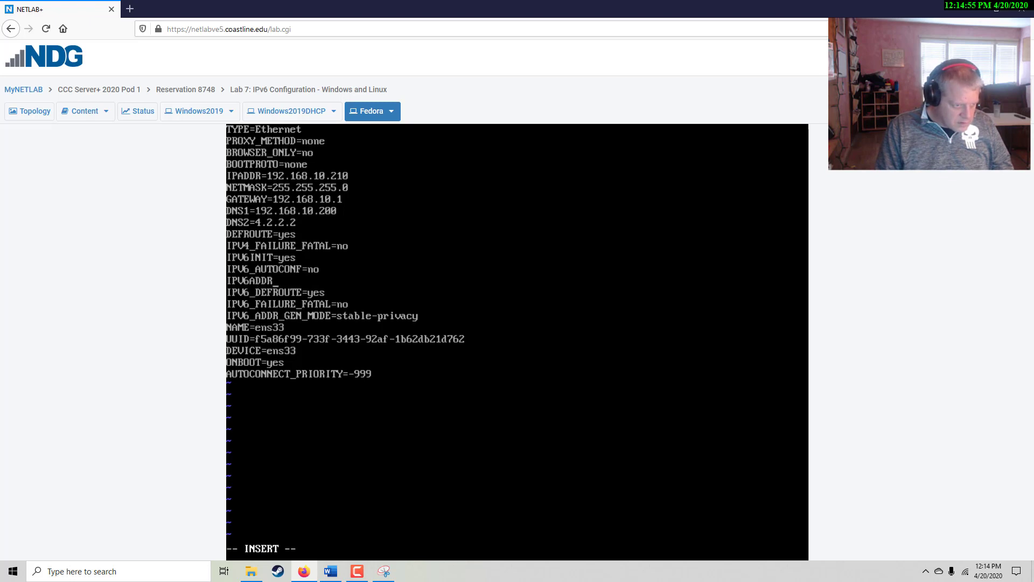
pyautogui.write('=')
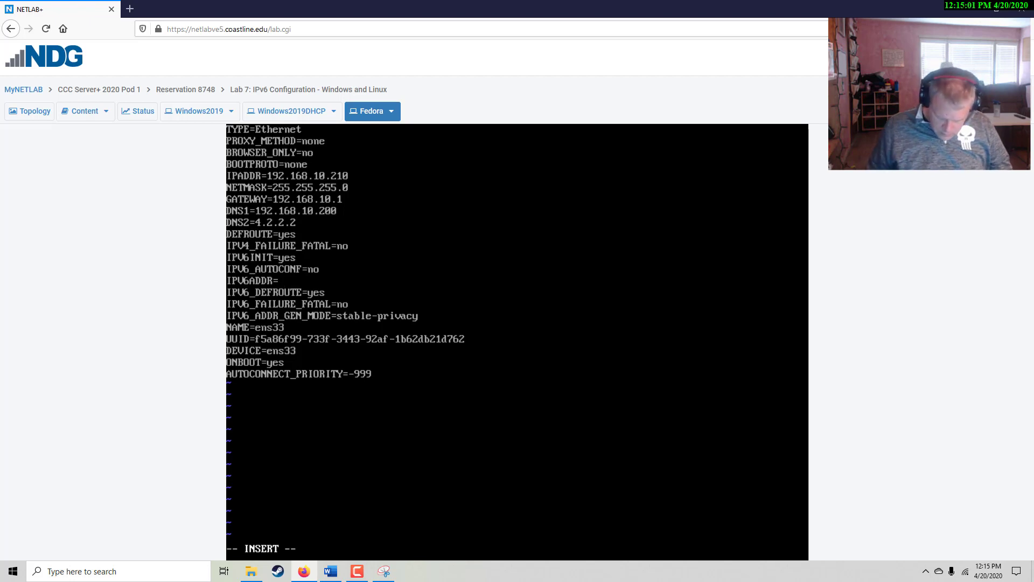
pyautogui.write('1:')
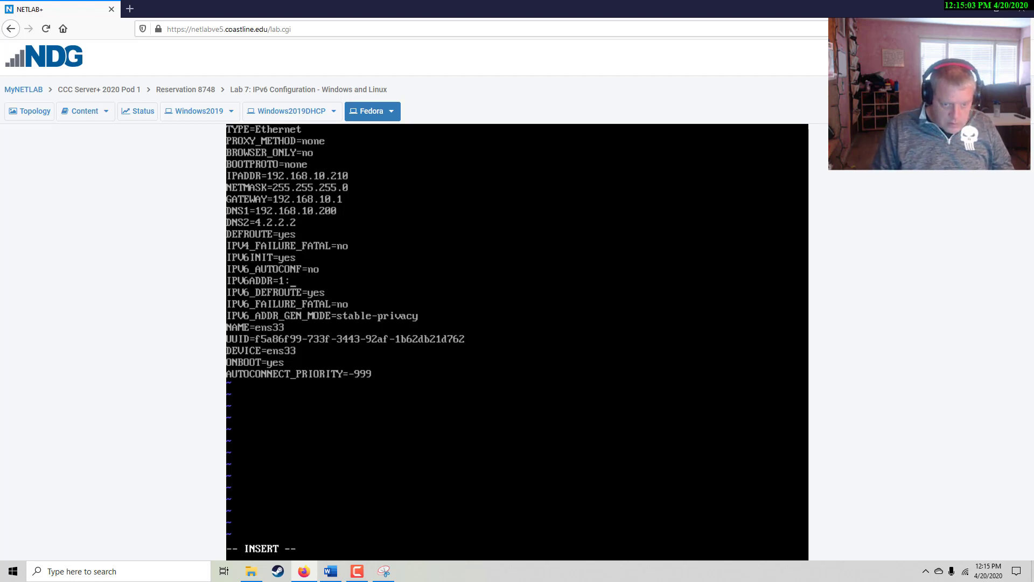
pyautogui.write('2:3:4::')
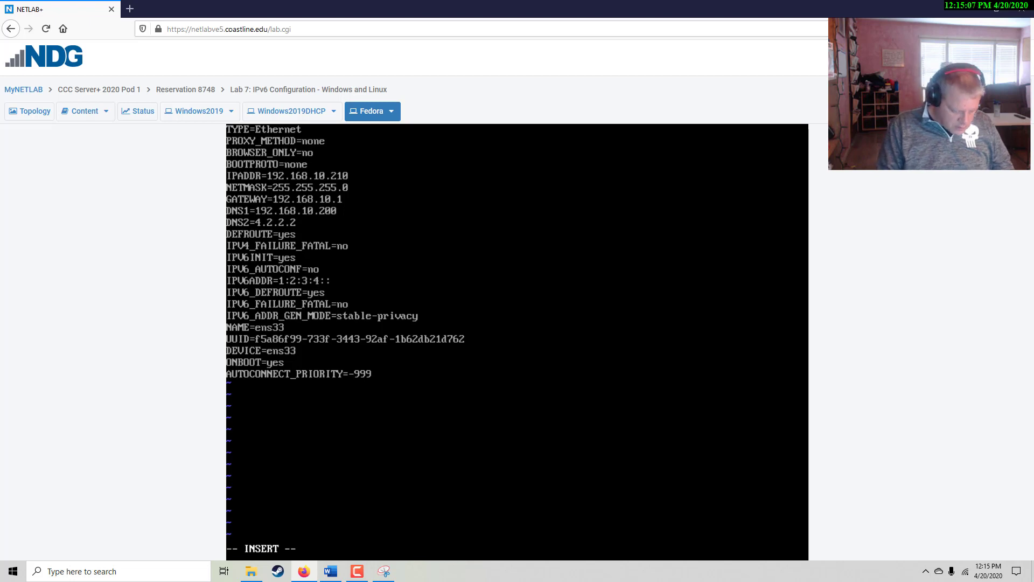
pyautogui.write('bcde')
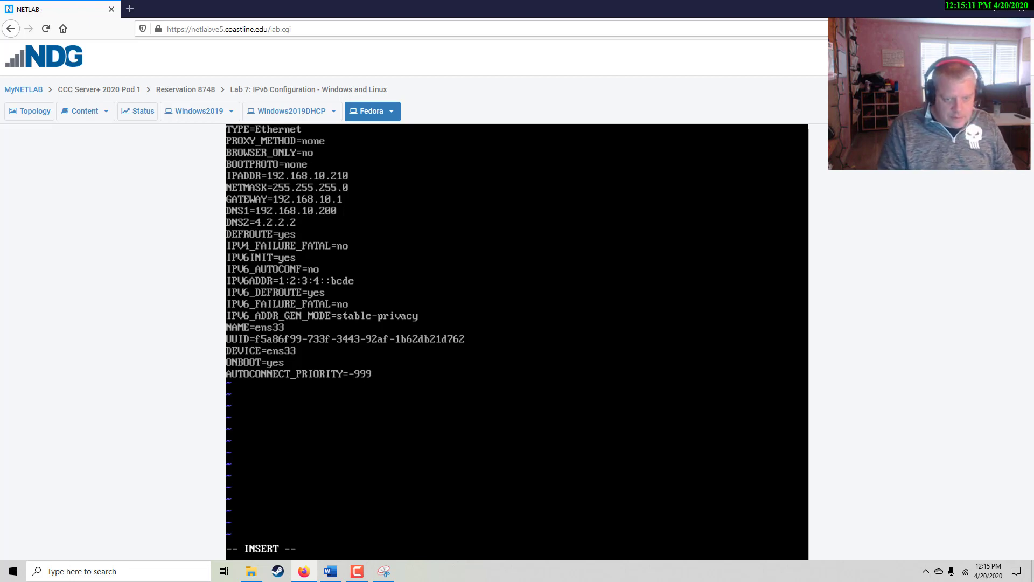
pyautogui.write('/64')
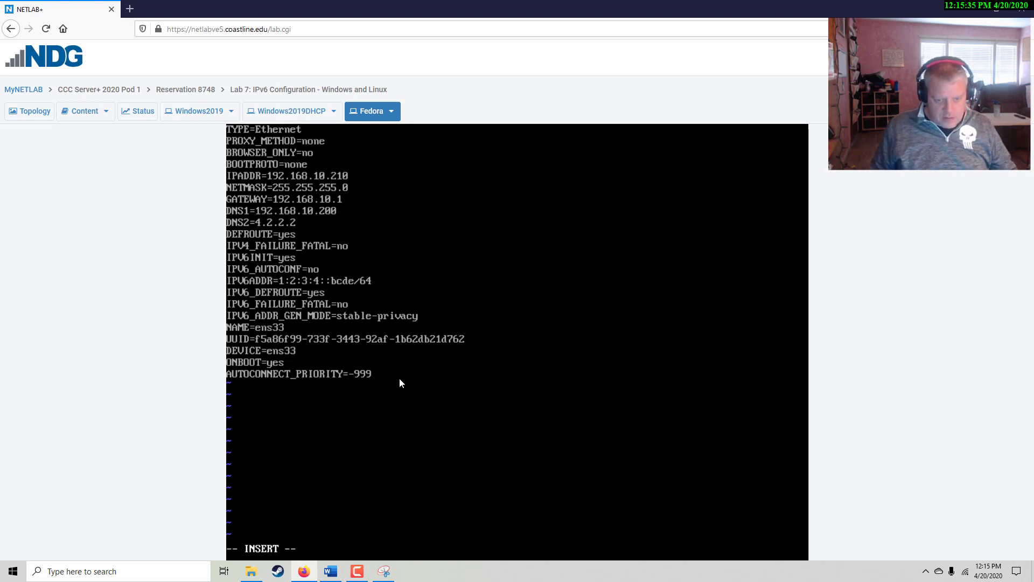
# Save ifcfg-ens33 with :wq! and cat it to confirm the new IPV6ADDR line
pyautogui.press('Escape')
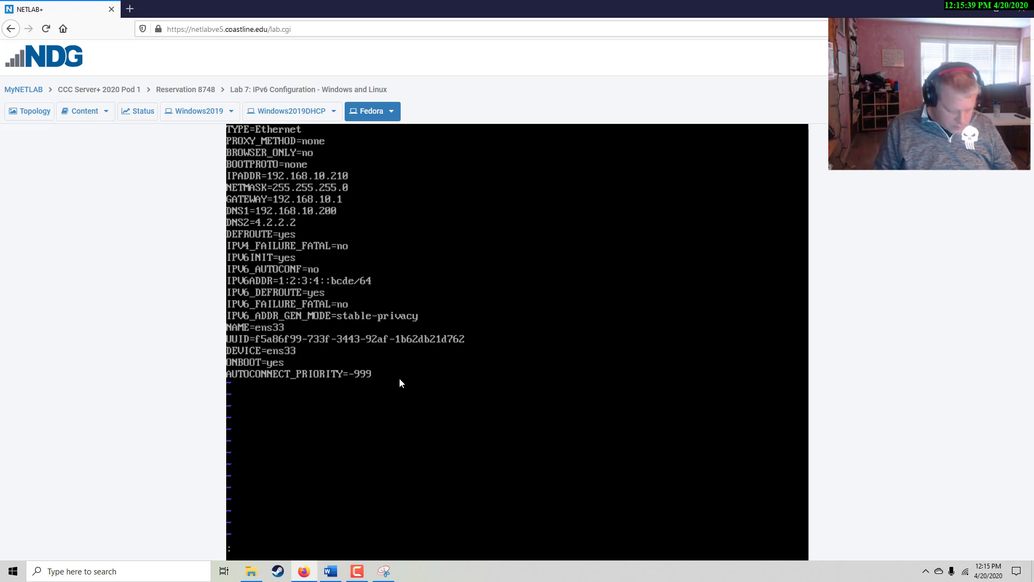
pyautogui.write('wq!')
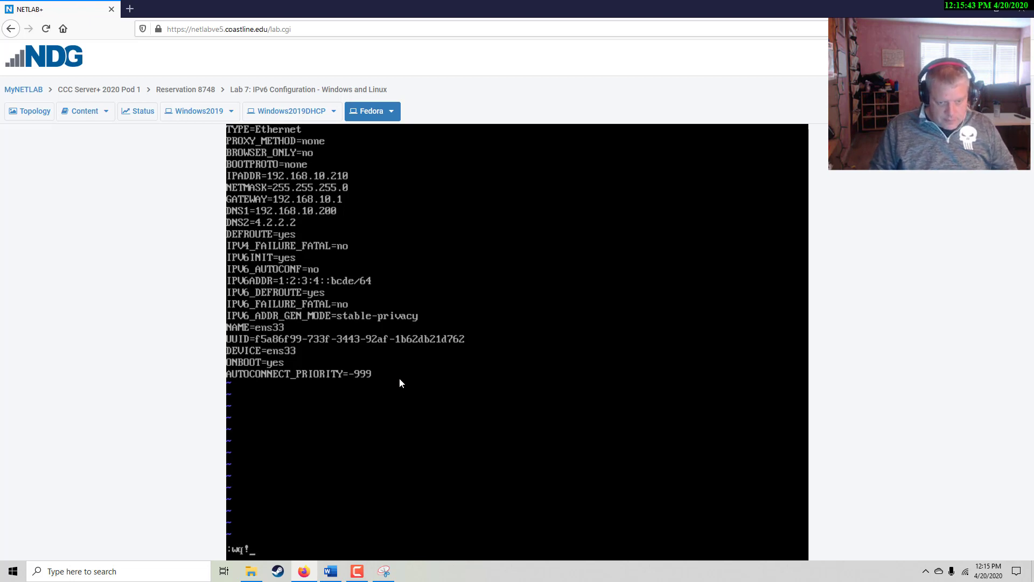
pyautogui.press('Return')
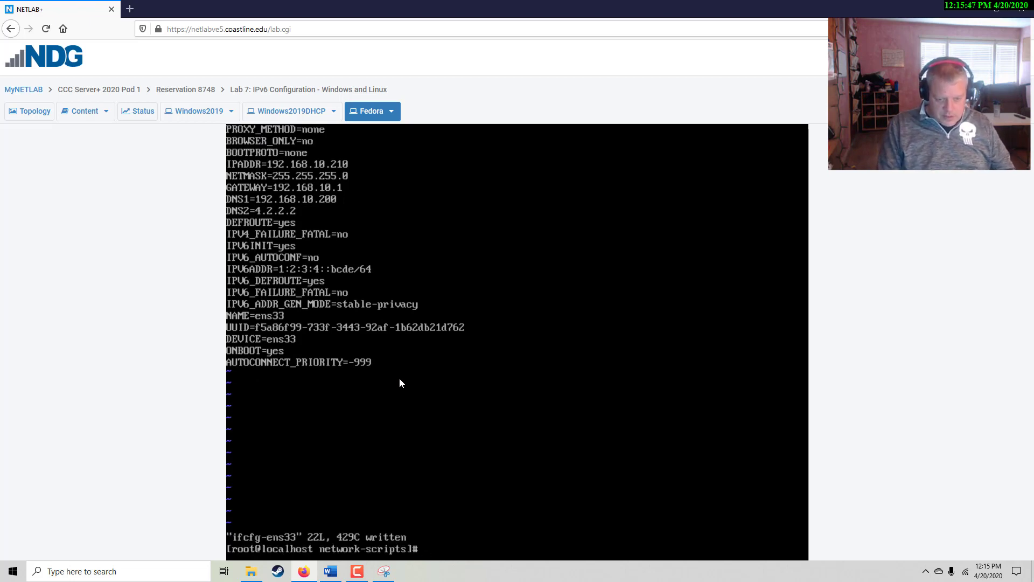
pyautogui.write('cat i')
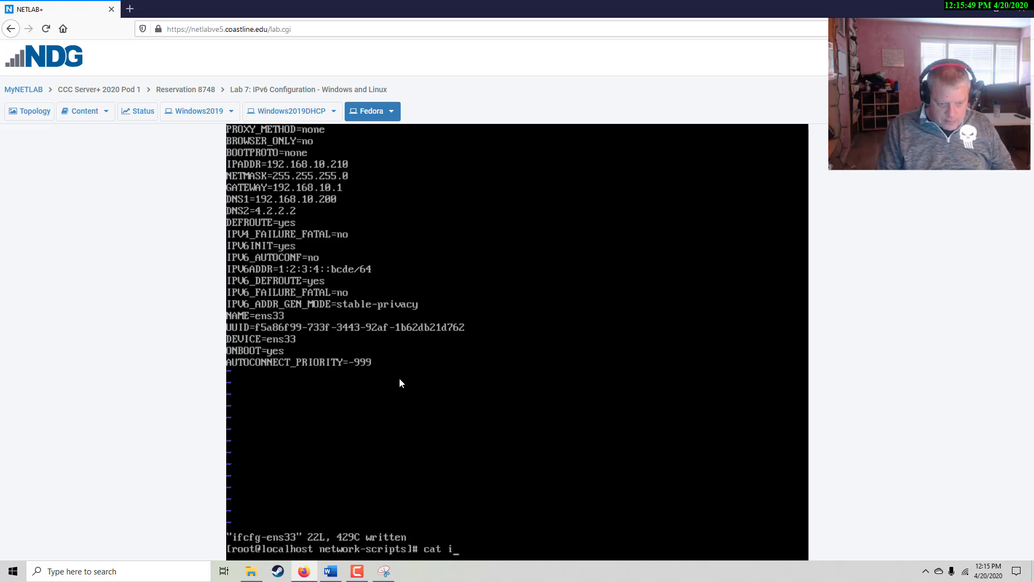
pyautogui.write('fcfg-ens33')
pyautogui.press('Return')
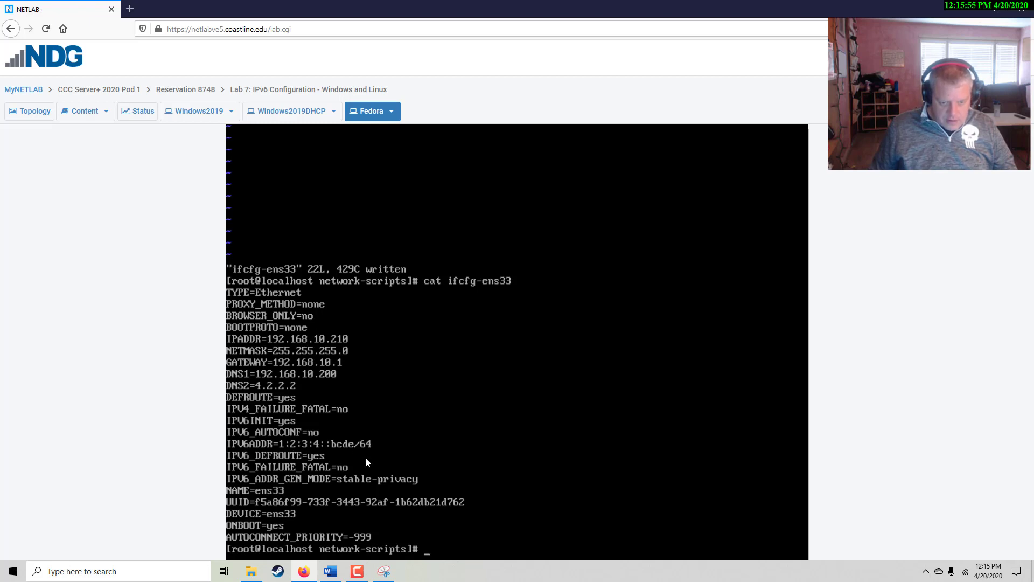
pyautogui.press('Return')
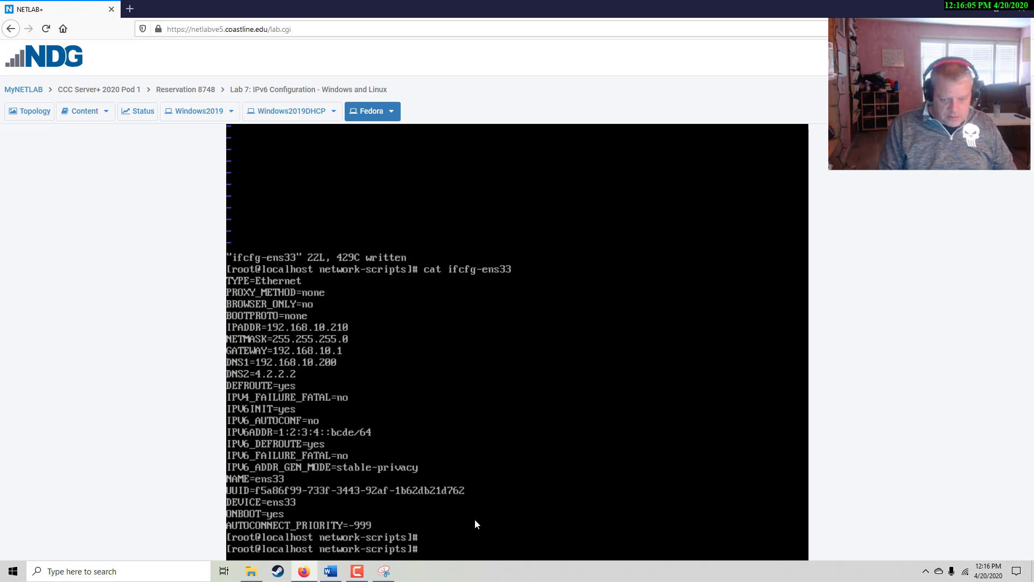
# Run service network restart on the Fedora console
pyautogui.write('service')
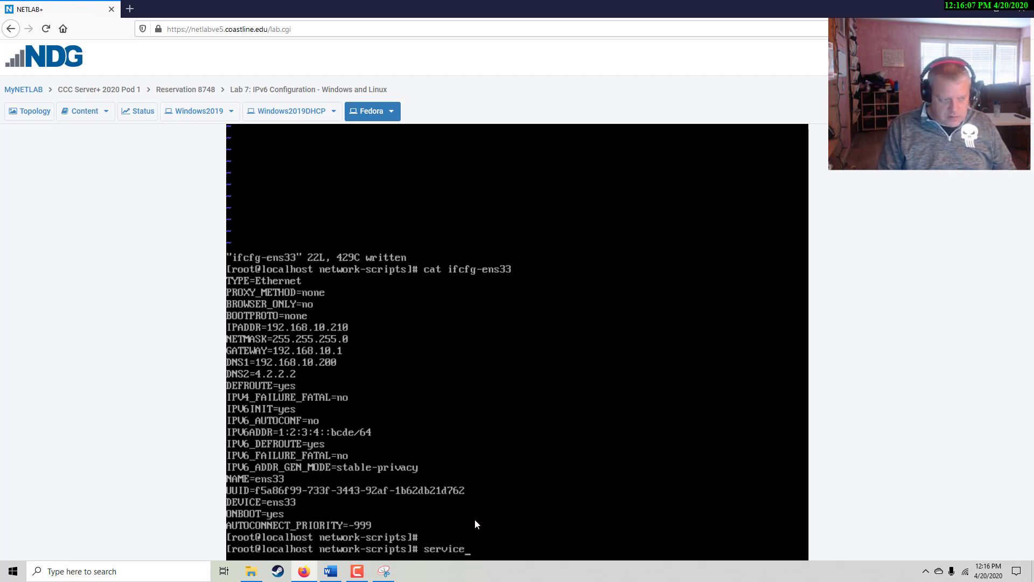
pyautogui.write(' network restart')
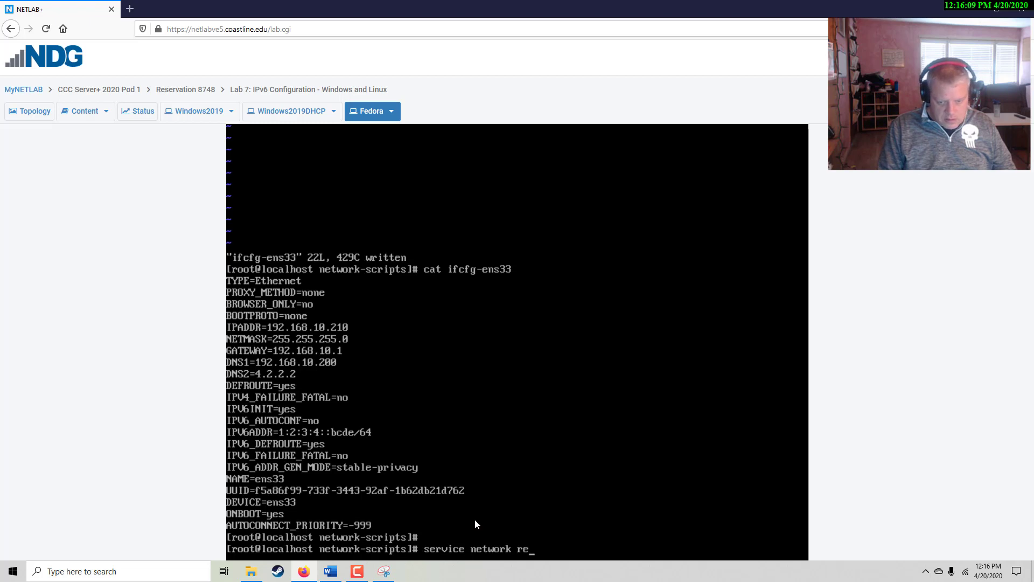
pyautogui.press('Return')
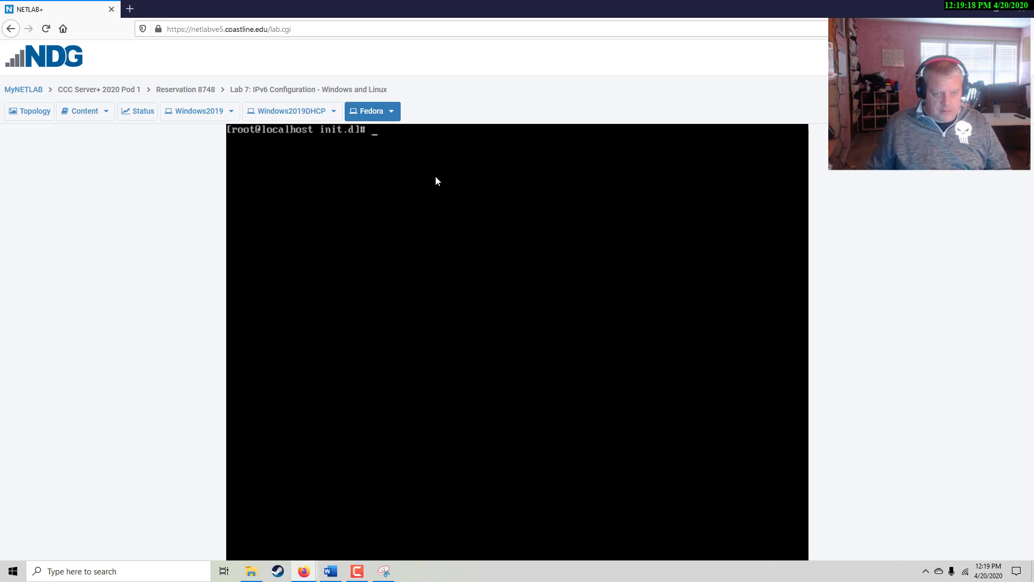
# Restart ens33 with ifdown and ifup, then confirm ifconfig shows 1:2:3:4::bcde/64
pyautogui.write('if')
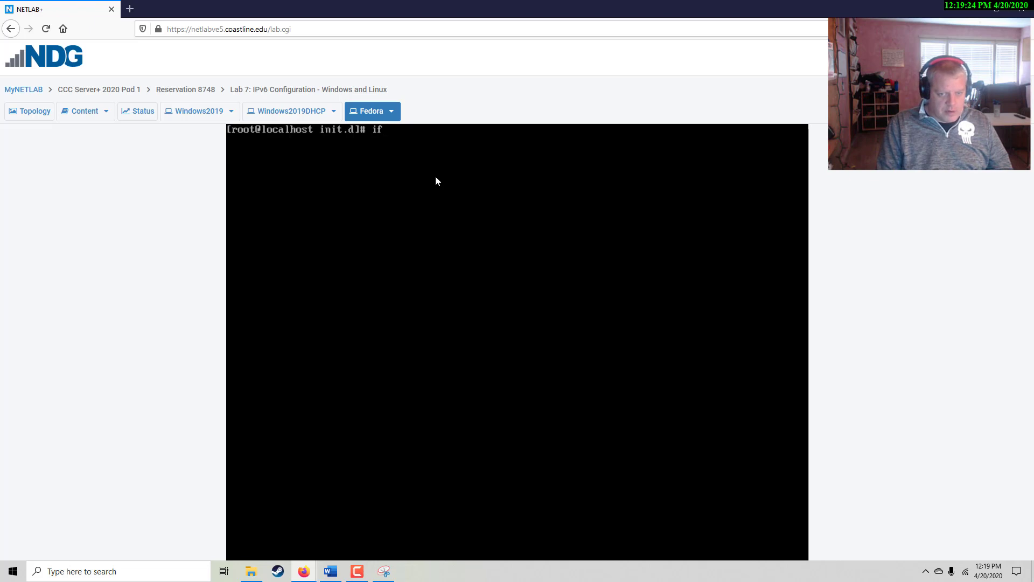
pyautogui.write('down')
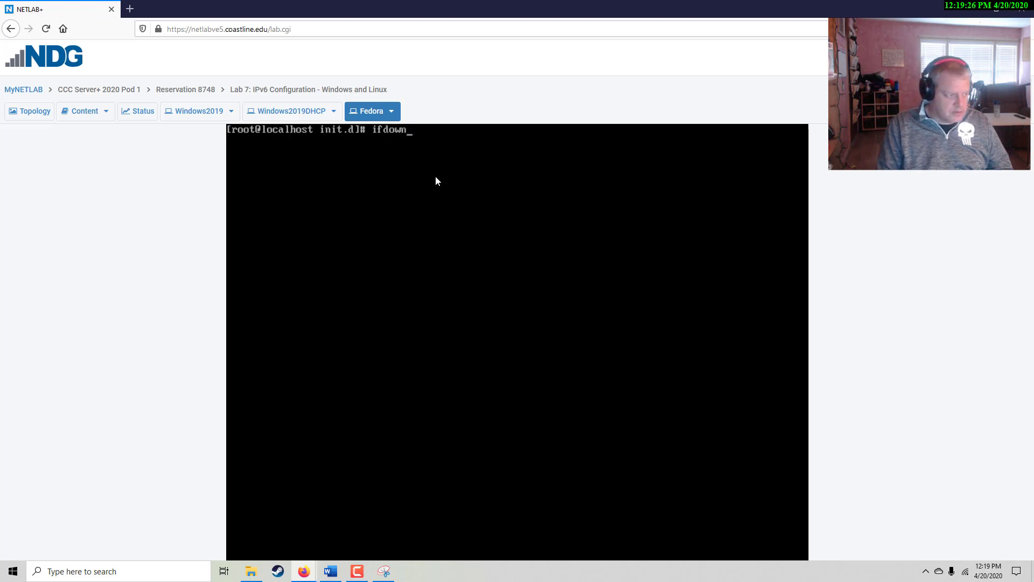
pyautogui.write('e')
pyautogui.press('BackSpace')
pyautogui.write('ens33')
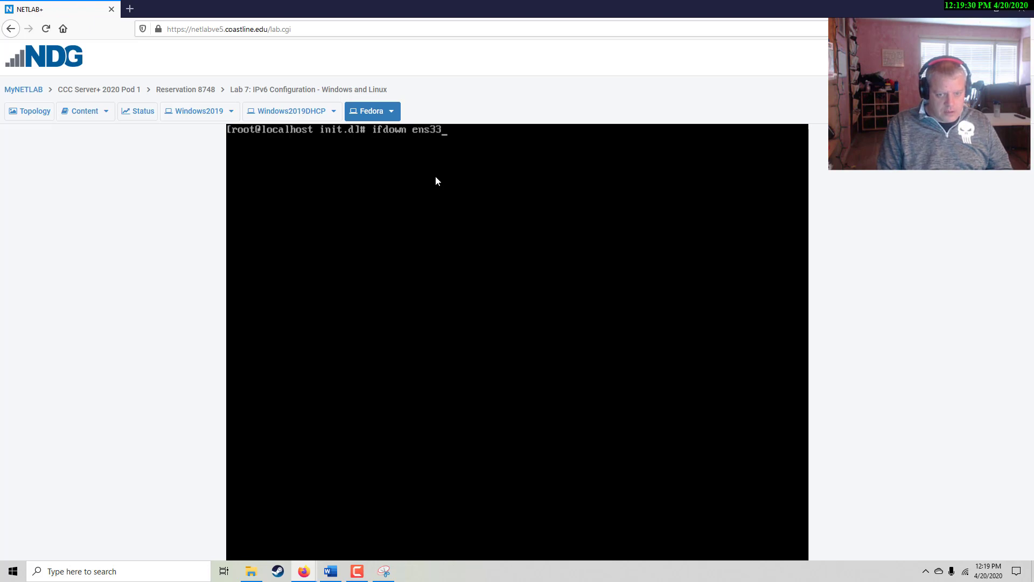
pyautogui.press('Return')
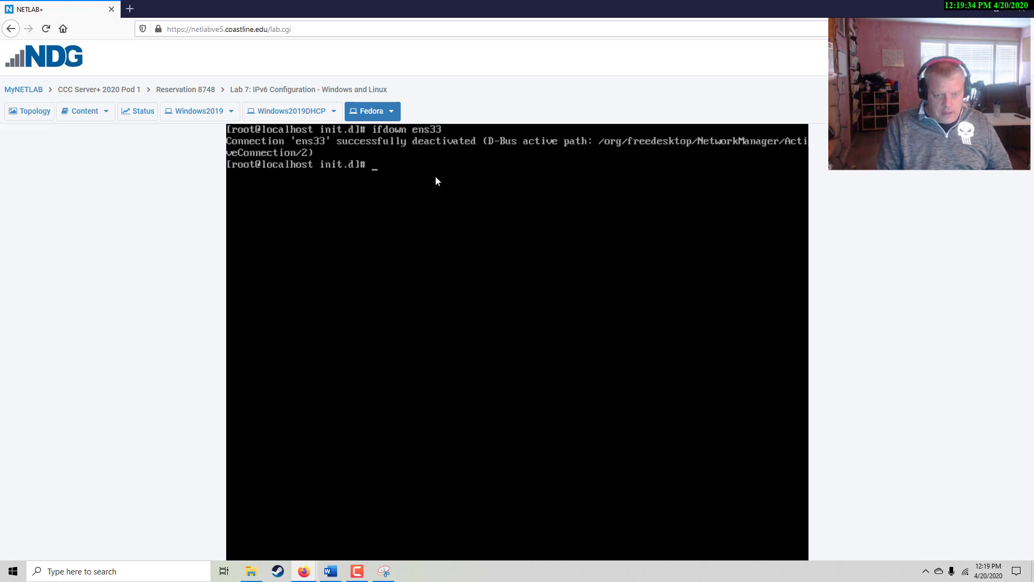
pyautogui.write('ifup')
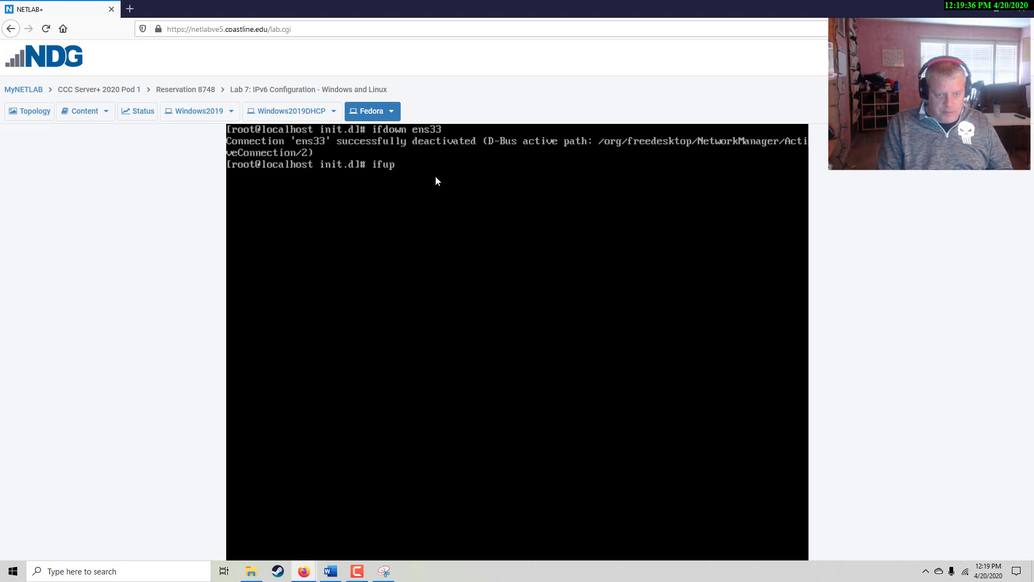
pyautogui.write(' ens33')
pyautogui.press('Return')
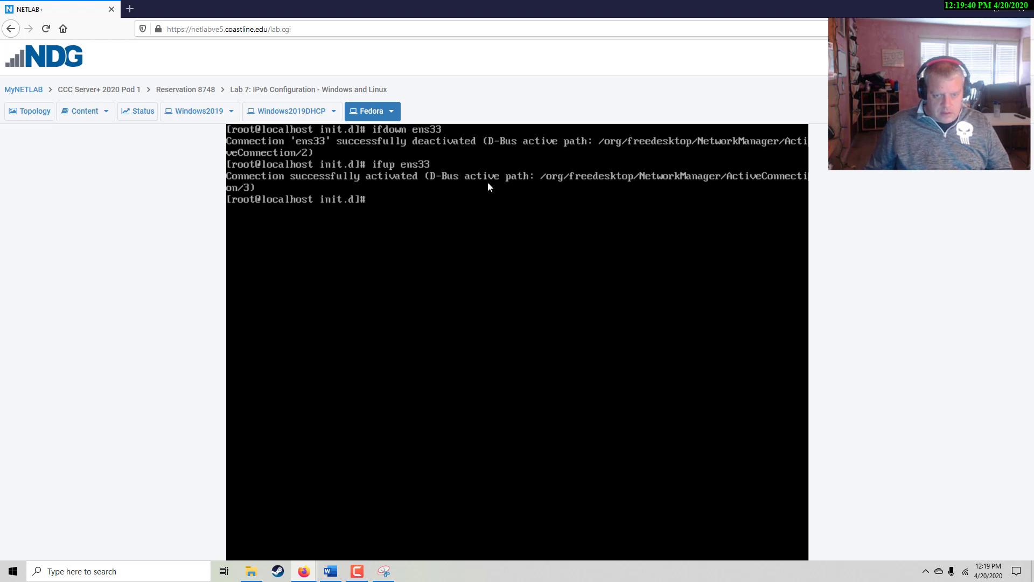
pyautogui.write('ifconfdi')
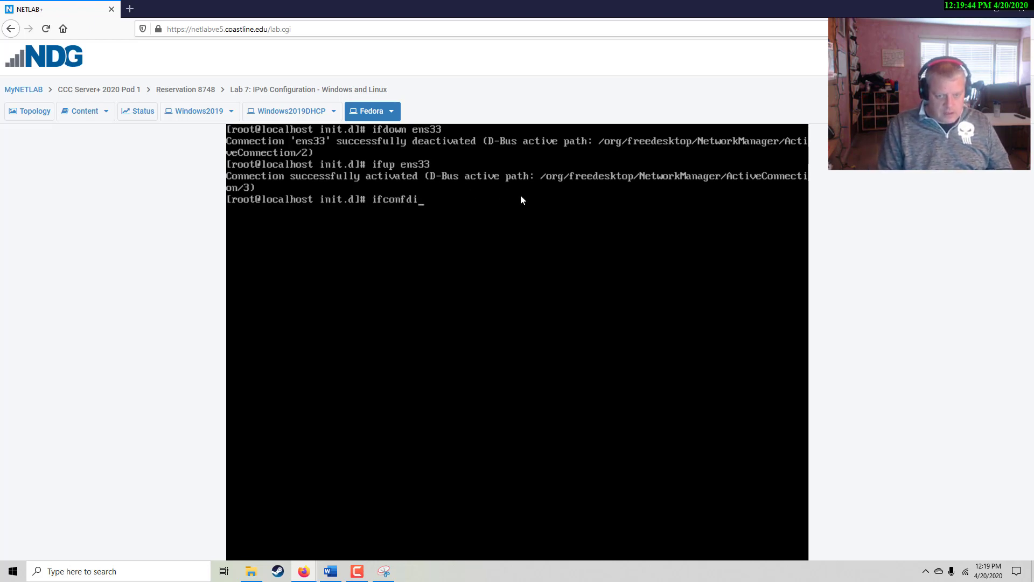
pyautogui.press('BackSpace')
pyautogui.press('BackSpace')
pyautogui.write('ig')
pyautogui.press('Return')
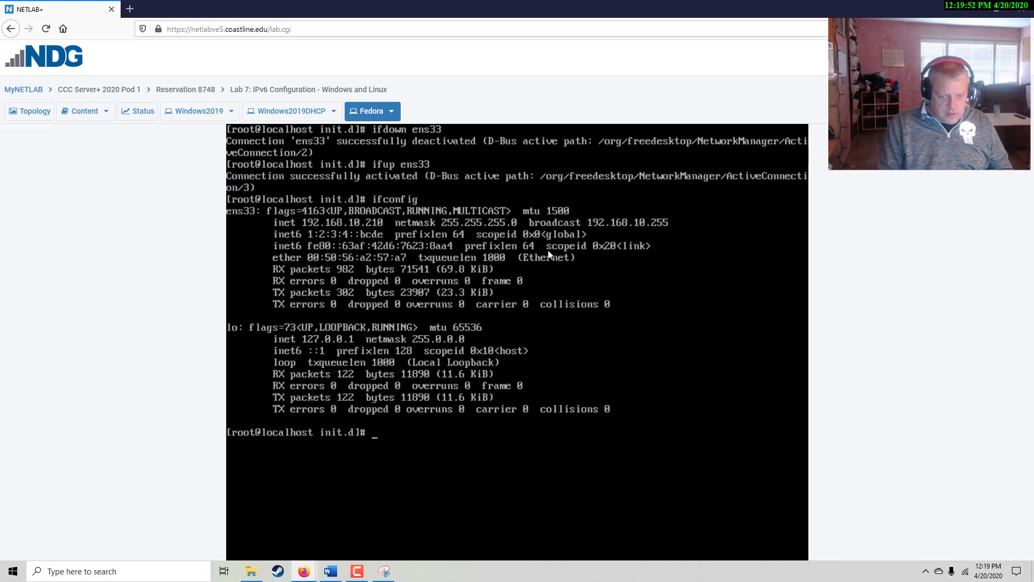
# Ping 1:2:3:4::bcde from the Fedora console and stop it after 3 replies with 0% loss
pyautogui.write('ping')
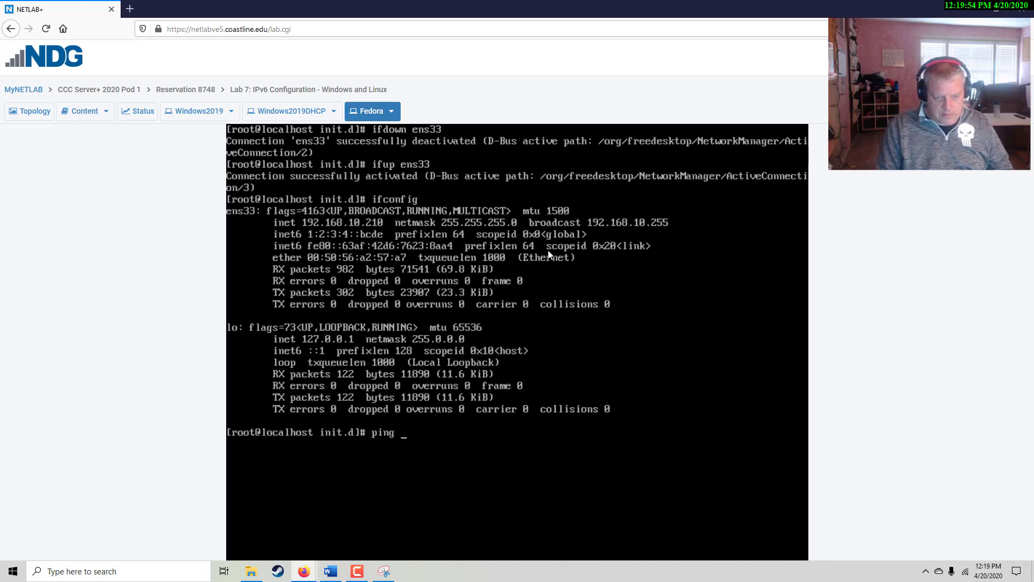
pyautogui.write(' 1:')
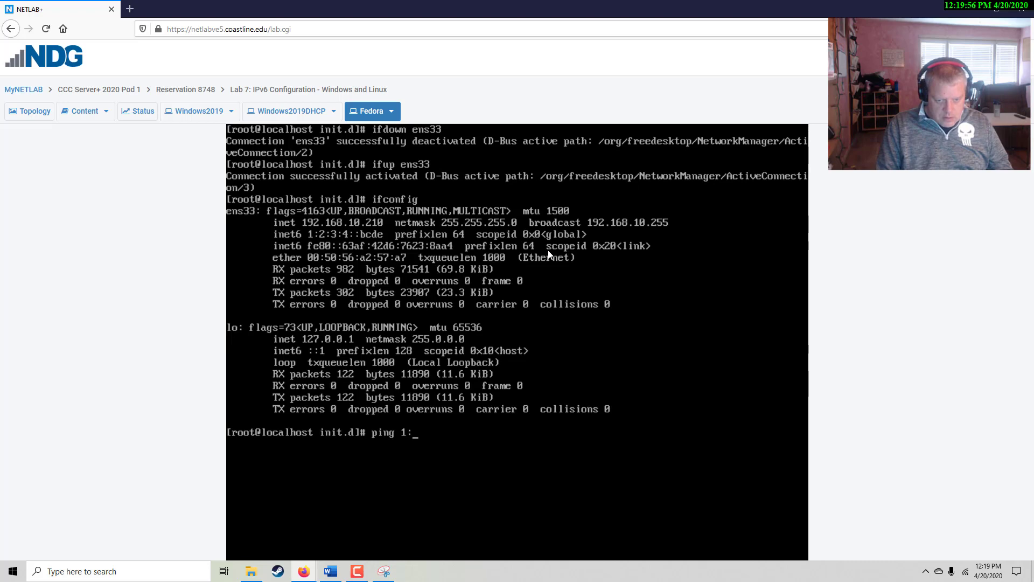
pyautogui.write('2:3;')
pyautogui.press('BackSpace')
pyautogui.write(':4')
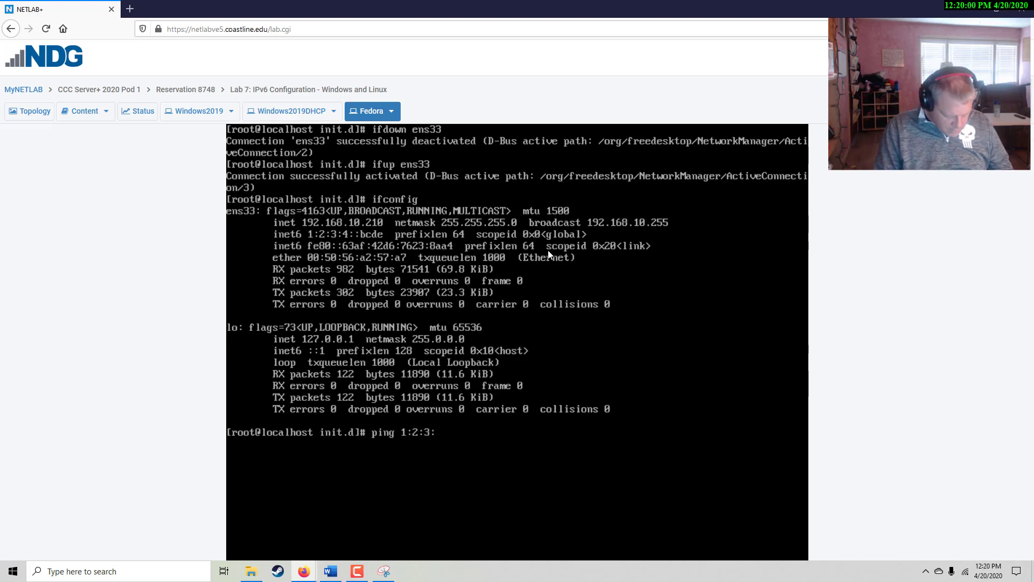
pyautogui.write('::bcde')
pyautogui.press('Return')
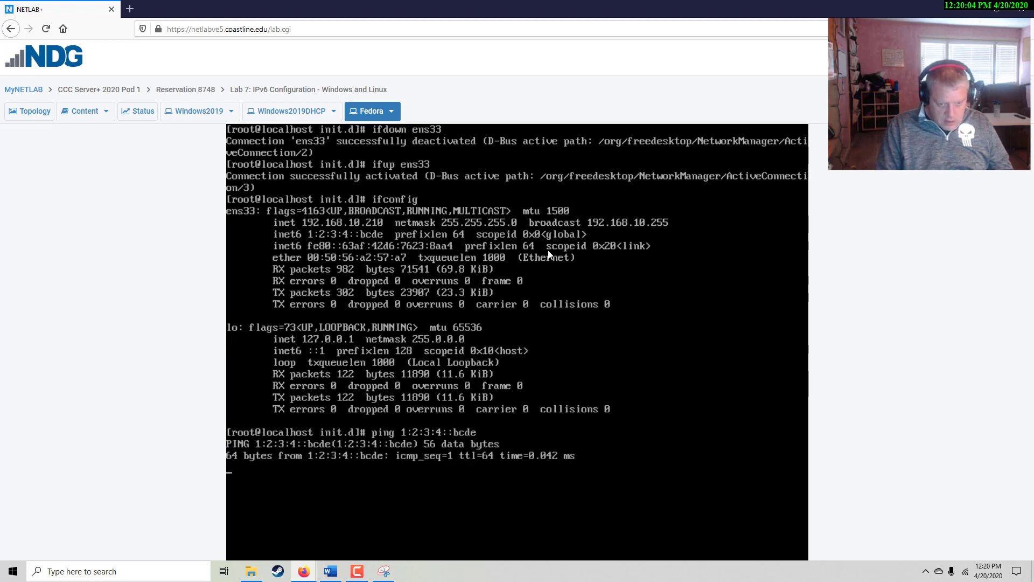
pyautogui.hotkey('ctrl', 'c')
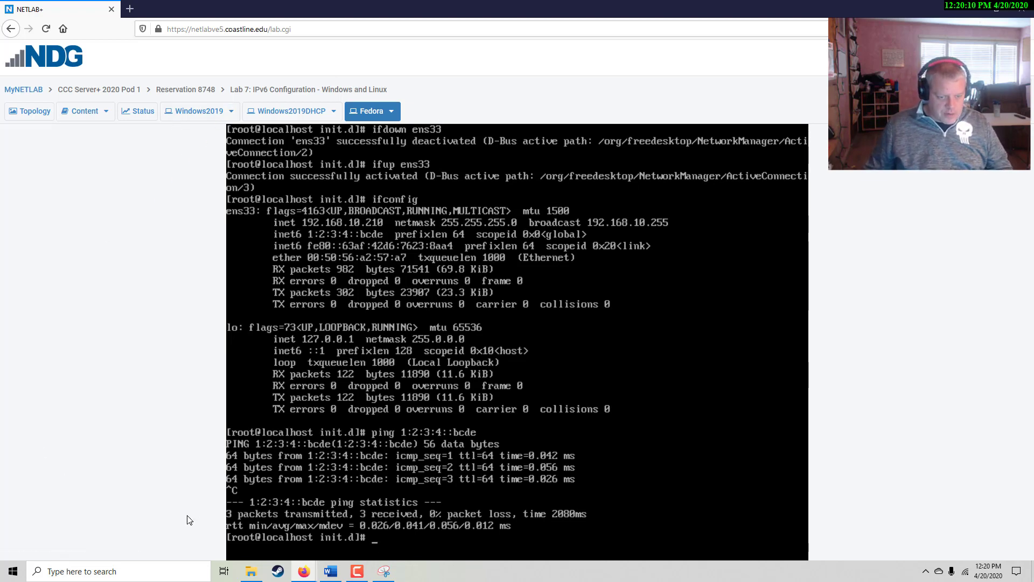
# Snip the Fedora terminal showing the ens33 restart, ifconfig and ping output, and copy it
pyautogui.click(383, 571)
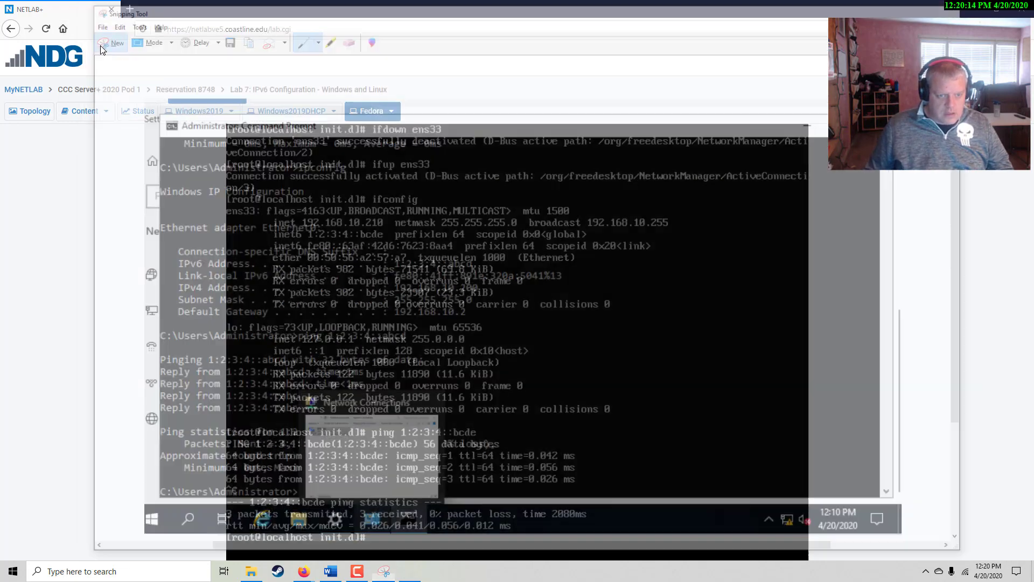
pyautogui.click(101, 38)
pyautogui.moveTo(220, 122); pyautogui.dragTo(704, 451)
pyautogui.moveTo(778, 483); pyautogui.dragTo(1023, 576)
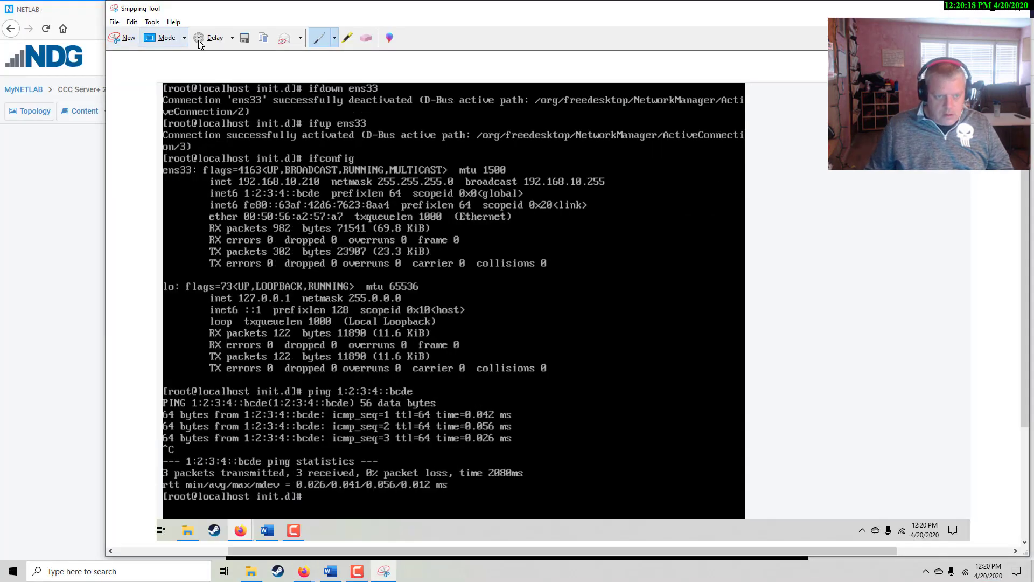
pyautogui.click(132, 22)
pyautogui.click(139, 36)
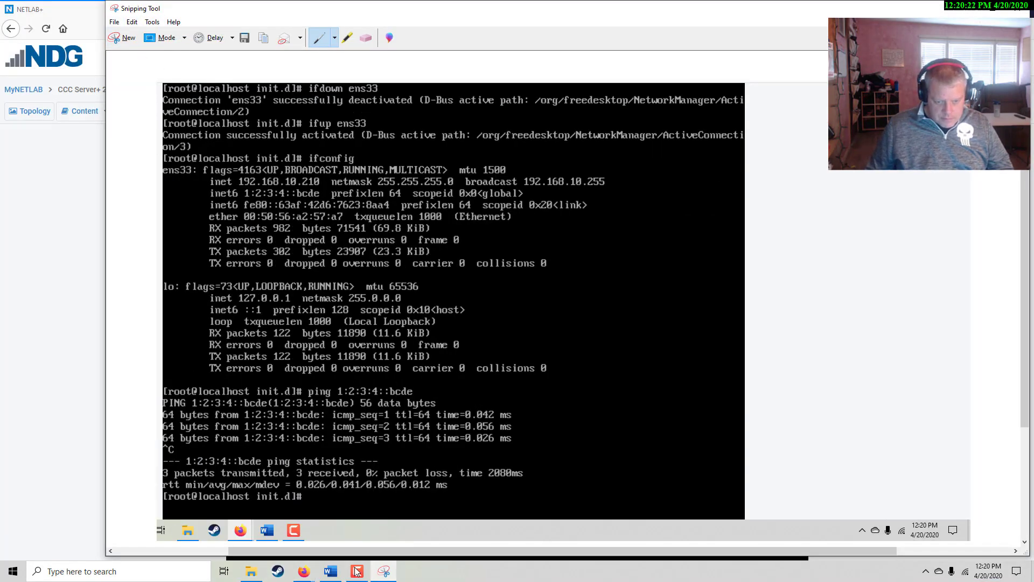
pyautogui.click(328, 566)
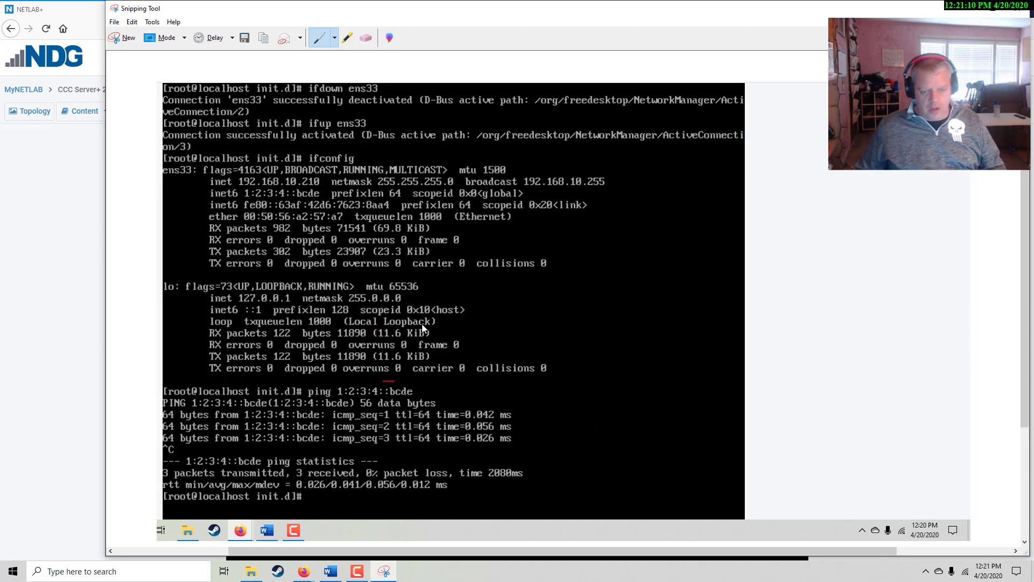
# Ping the Windows address 1:2:3:4::abcd from Fedora, which fails with 100% packet loss
pyautogui.hotkey('alt', 'Tab')
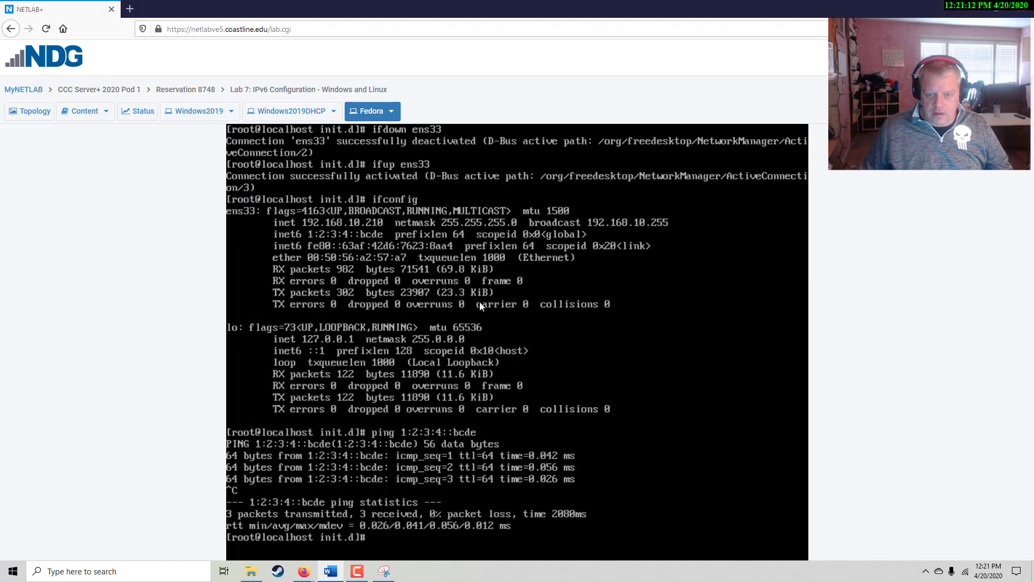
pyautogui.press('Return')
pyautogui.press('Return')
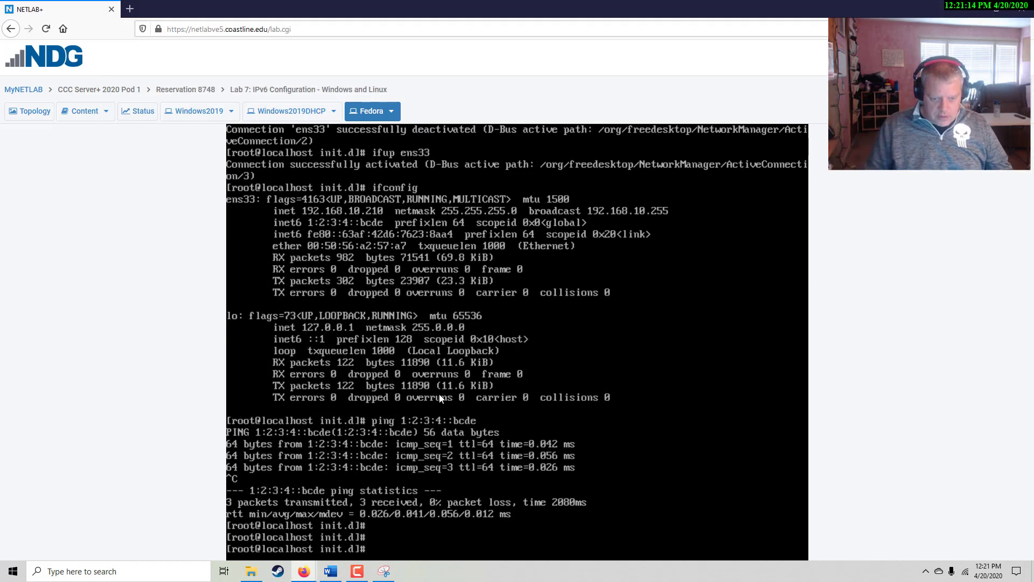
pyautogui.press('Up')
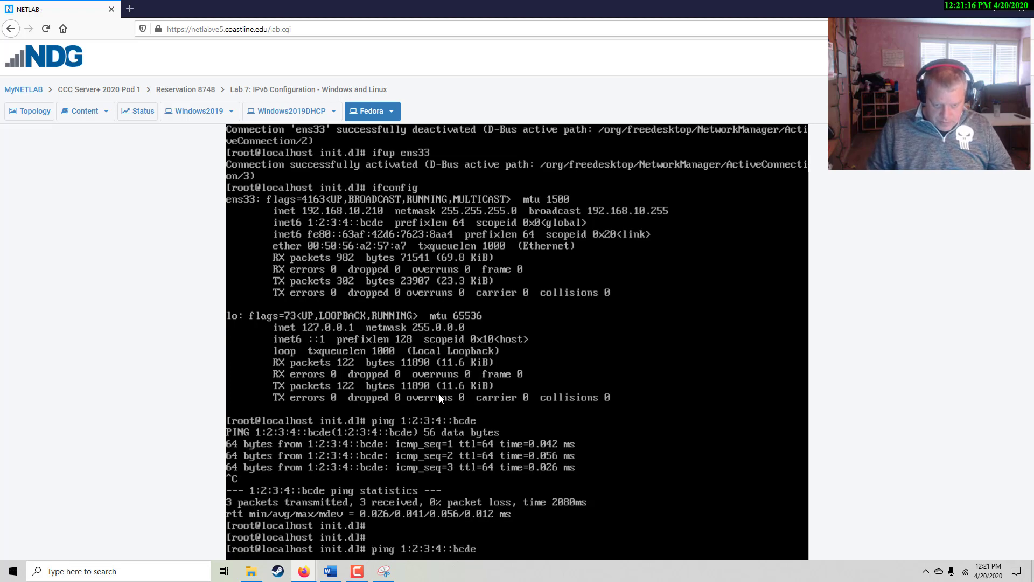
pyautogui.press('BackSpace')
pyautogui.press('BackSpace')
pyautogui.press('BackSpace')
pyautogui.press('BackSpace')
pyautogui.press('BackSpace')
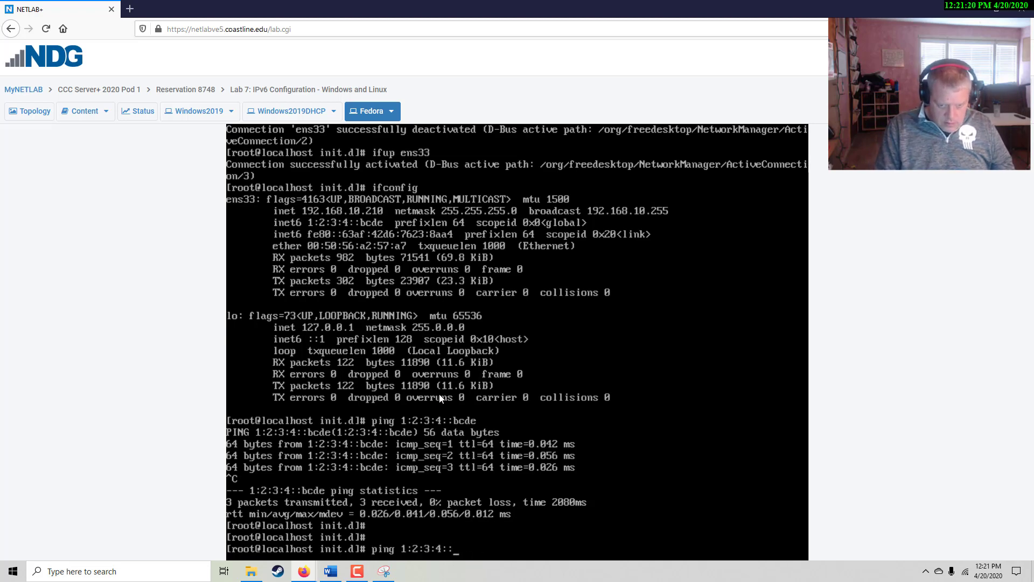
pyautogui.write('abcd')
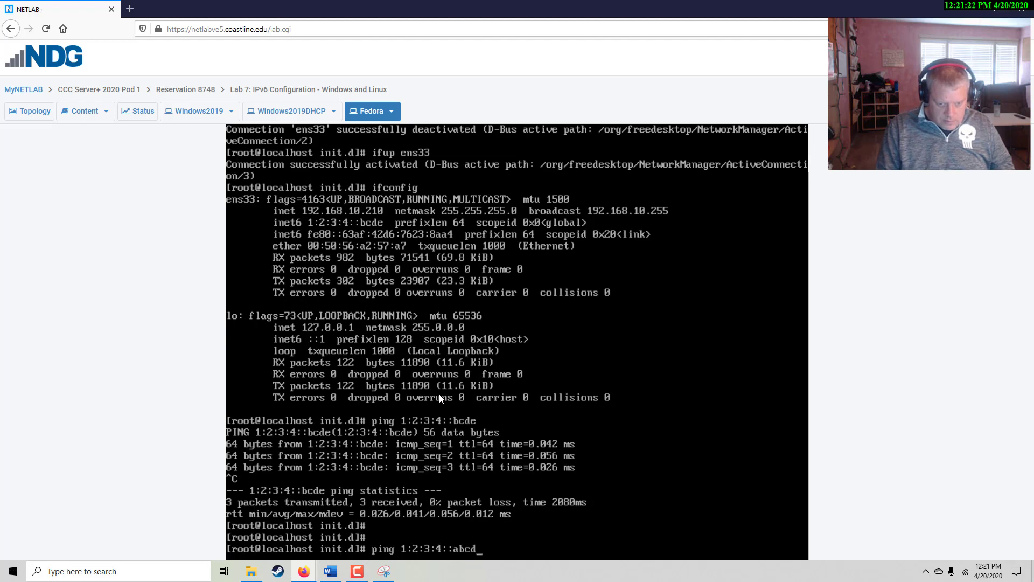
pyautogui.press('Return')
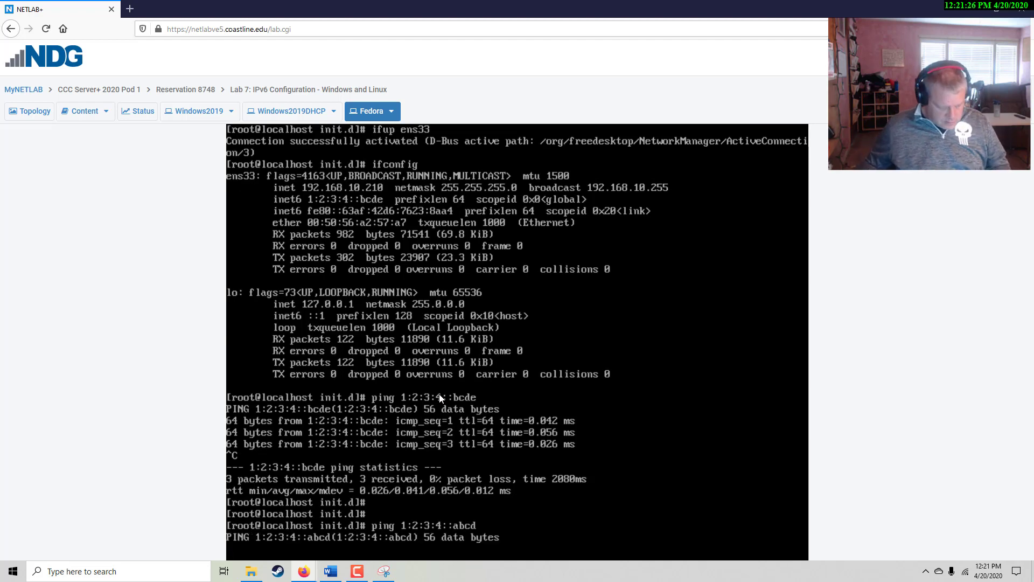
pyautogui.hotkey('ctrl', 'c')
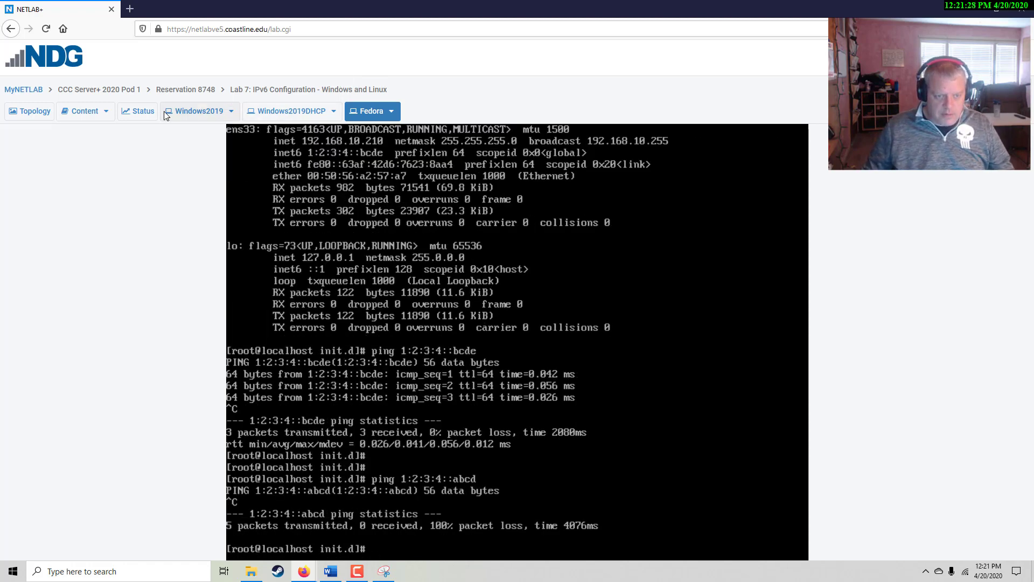
pyautogui.click(286, 112)
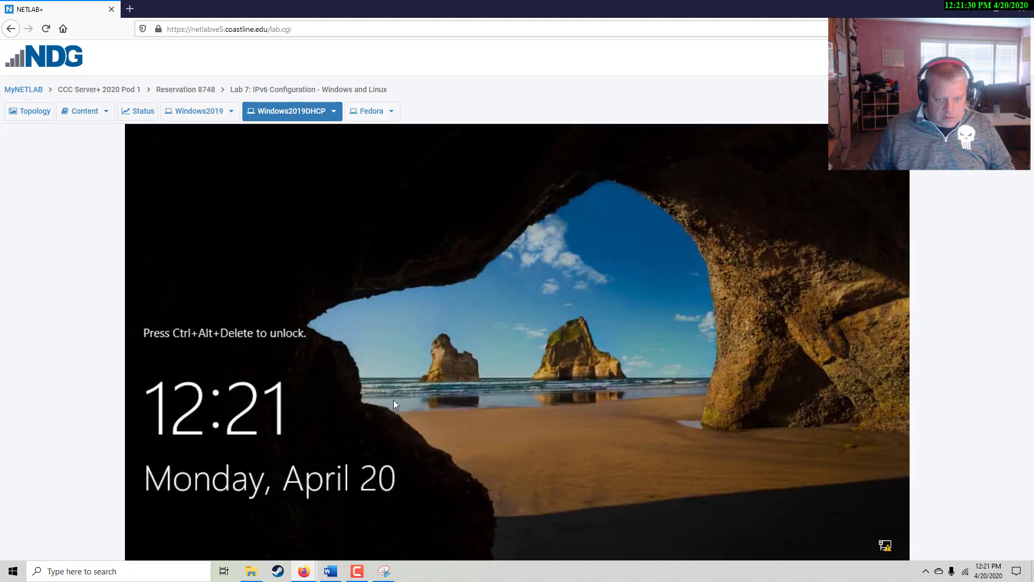
# Bring up the Windows2019DHCP sign-in screen and enter the Administrator account password
pyautogui.click(334, 111)
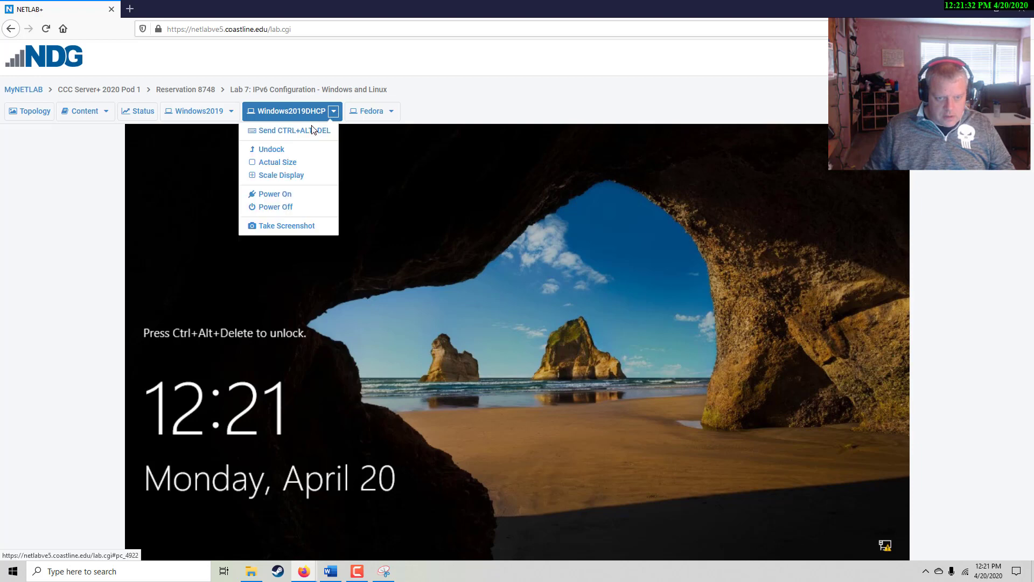
pyautogui.click(312, 132)
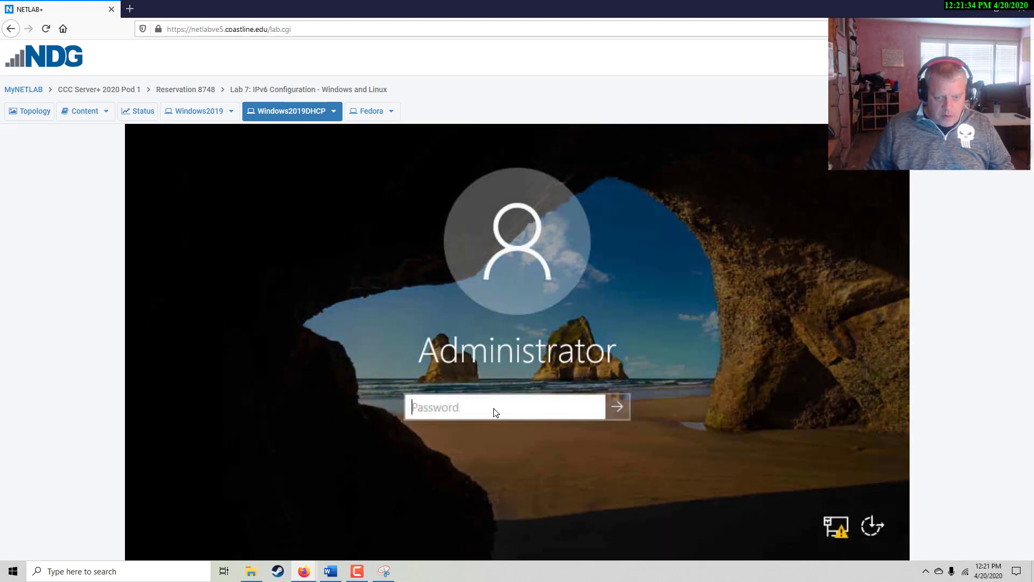
pyautogui.click(501, 405)
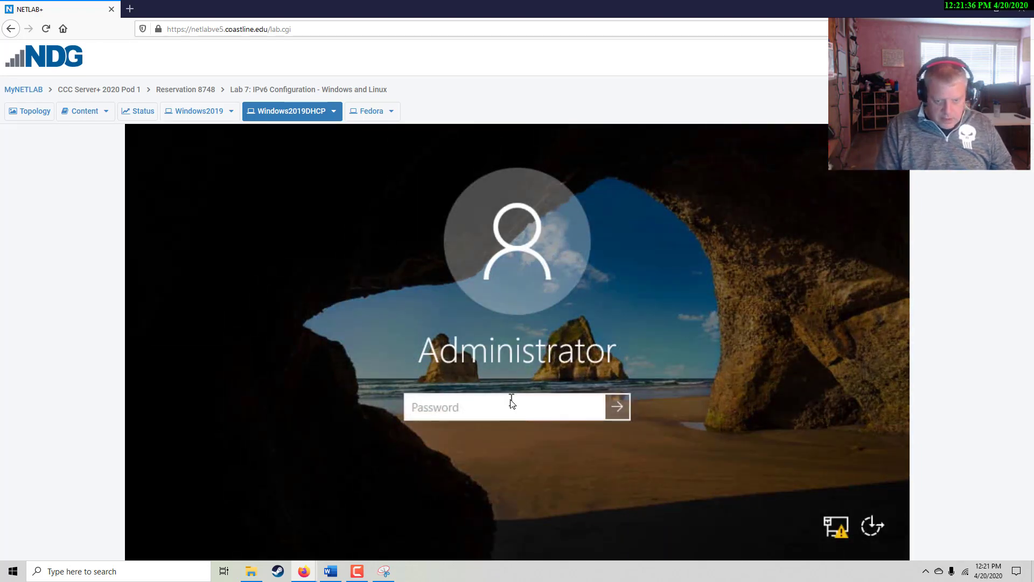
pyautogui.write('Train1')
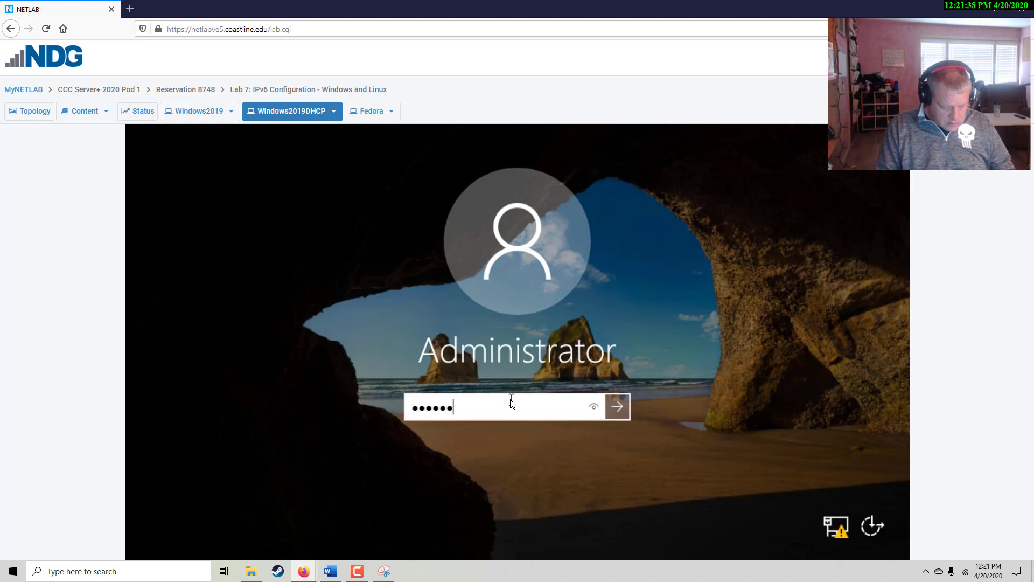
pyautogui.write('ng$$')
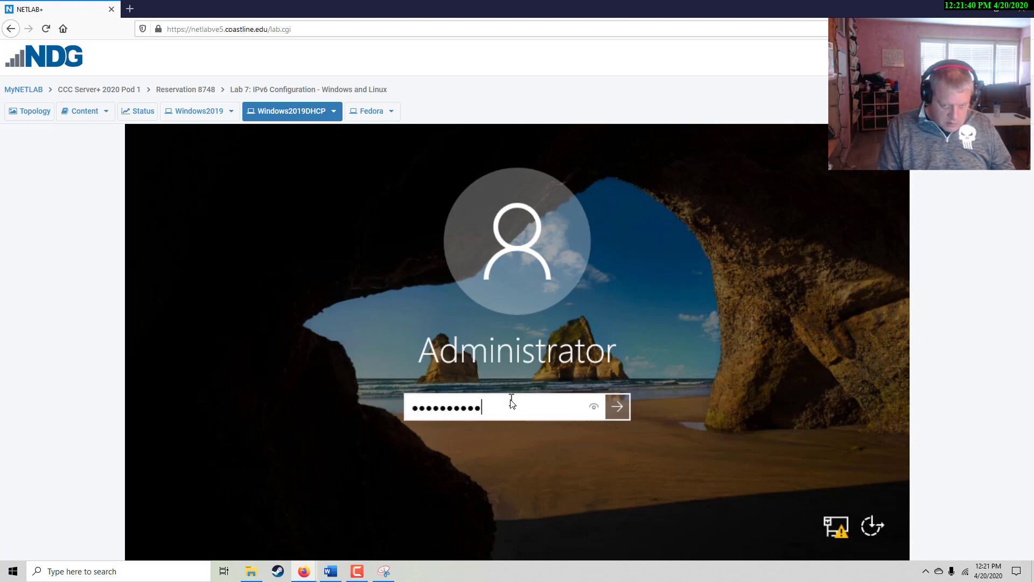
pyautogui.press('BackSpace')
pyautogui.press('BackSpace')
pyautogui.press('BackSpace')
pyautogui.press('BackSpace')
pyautogui.press('BackSpace')
pyautogui.press('BackSpace')
pyautogui.press('BackSpace')
pyautogui.press('BackSpace')
pyautogui.press('BackSpace')
pyautogui.press('BackSpace')
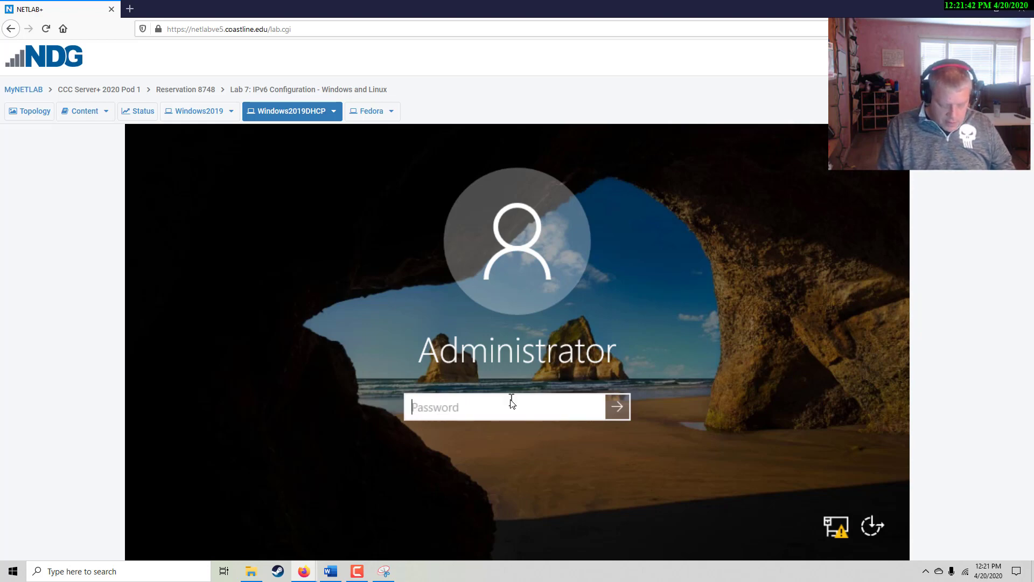
pyautogui.write('Train1')
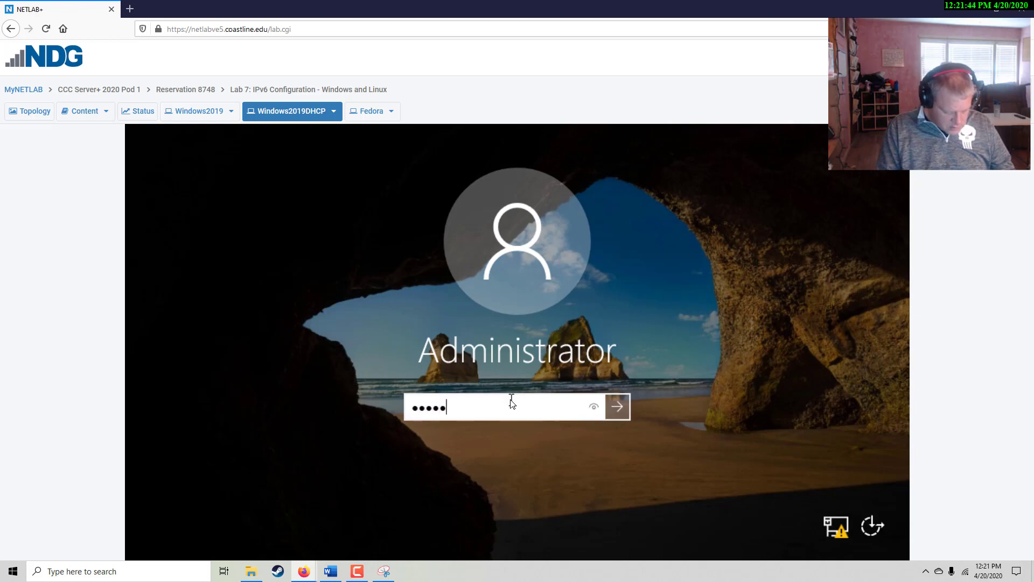
pyautogui.write('ng$$')
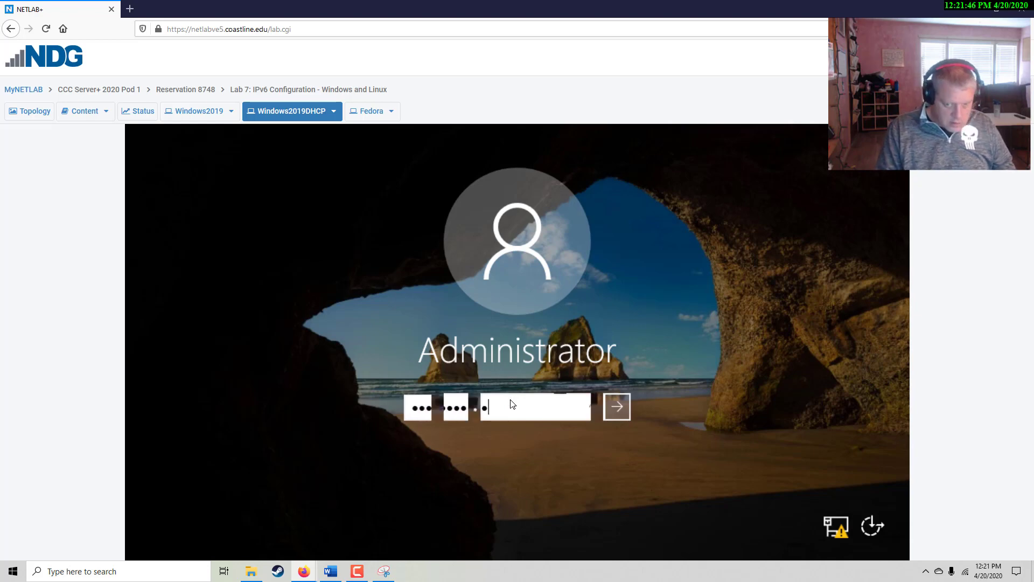
pyautogui.press('Return')
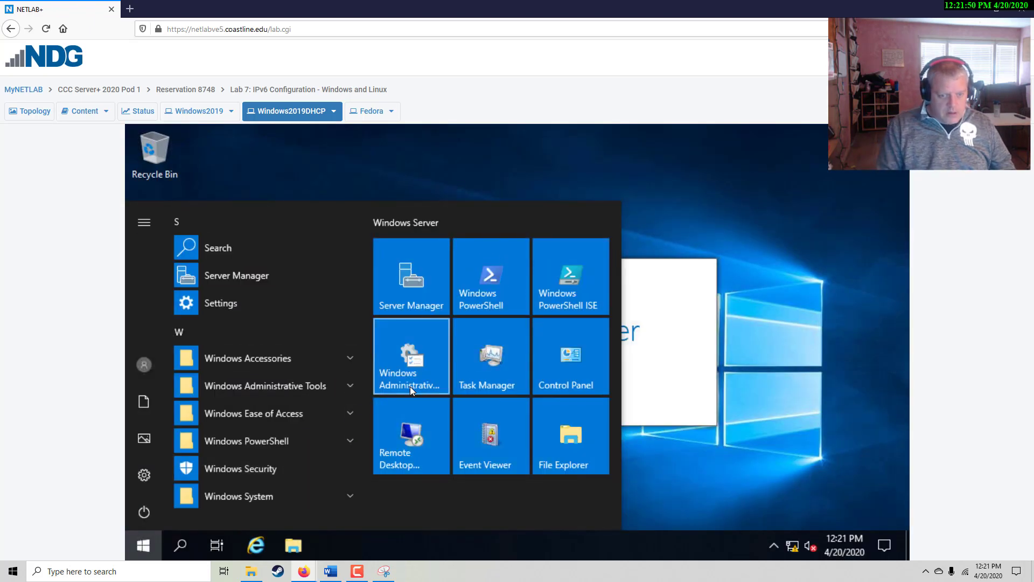
# Open Command Prompt on Windows2019DHCP and ping 1:2:3:4::abcd twice; both attempts fail
pyautogui.write('cmd')
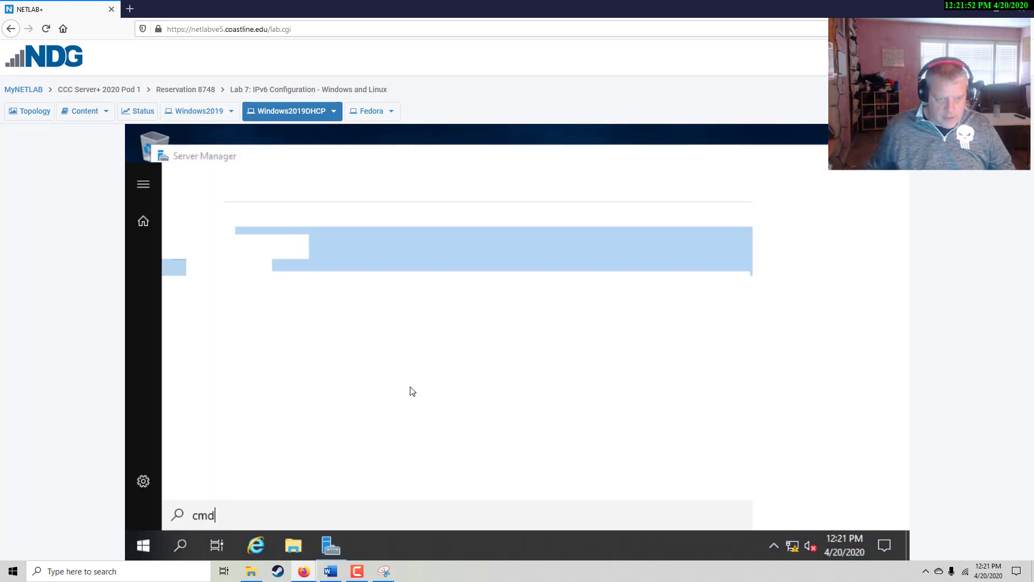
pyautogui.click(303, 245)
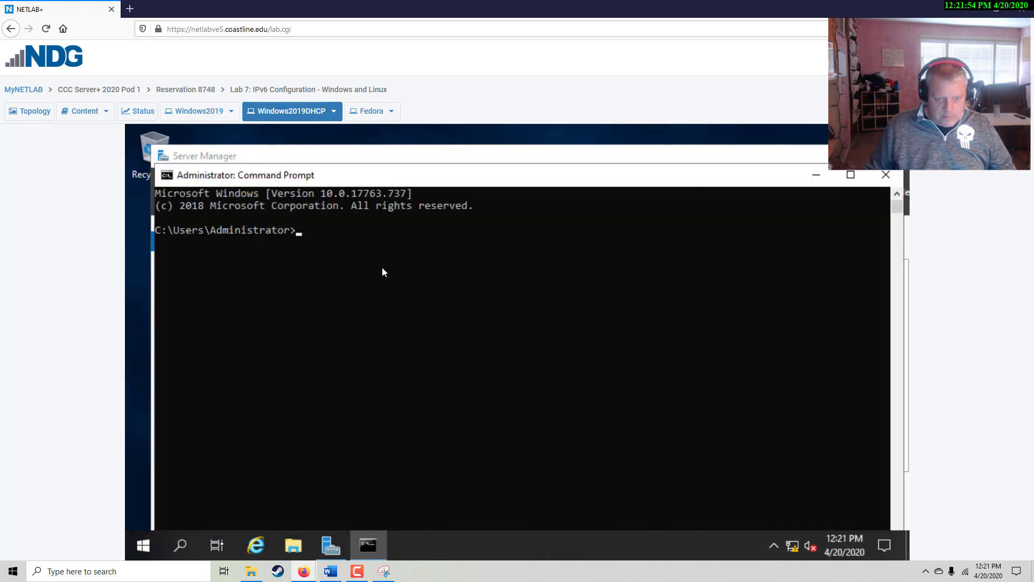
pyautogui.click(371, 243)
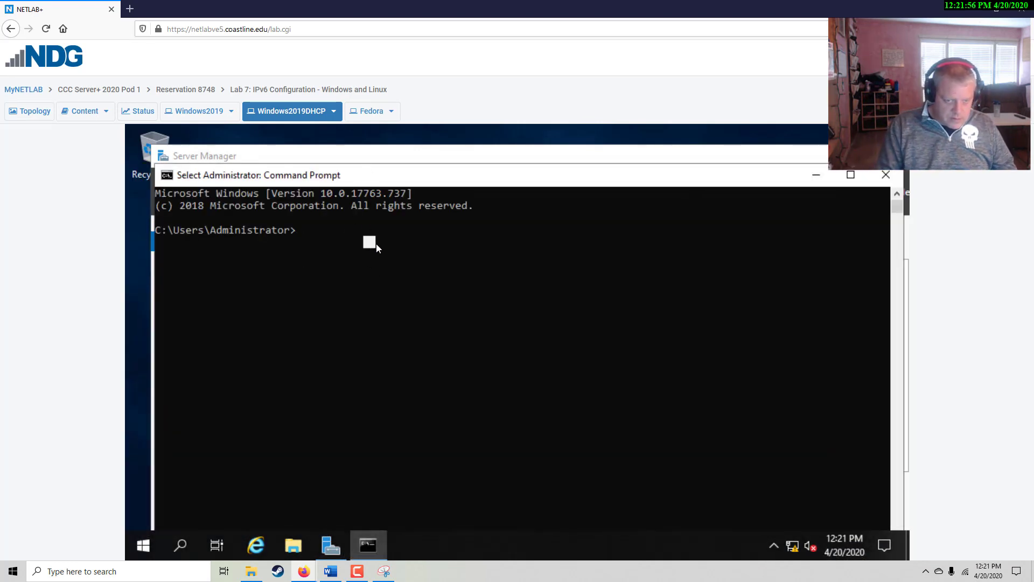
pyautogui.write('ping ')
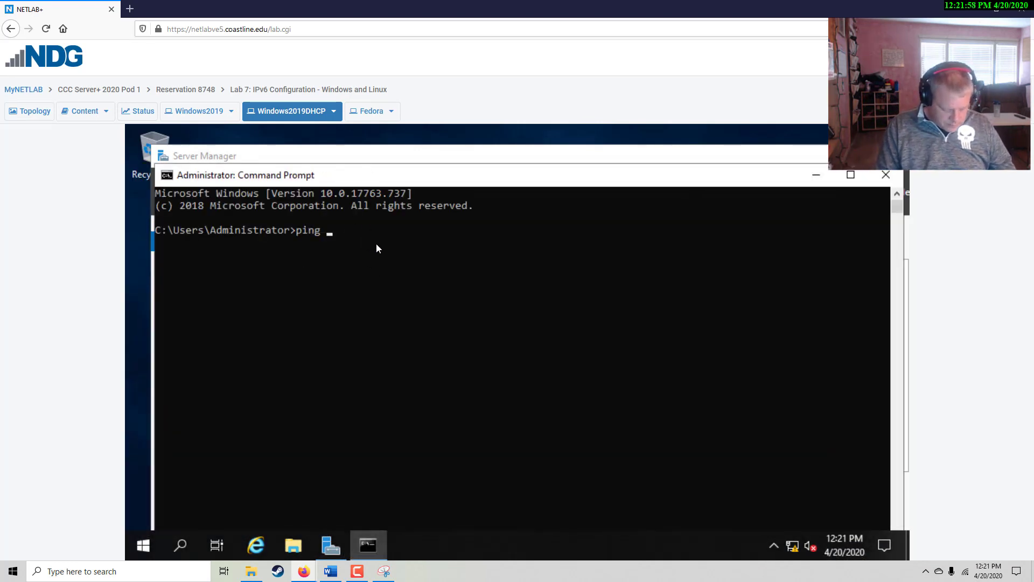
pyautogui.write('a:b')
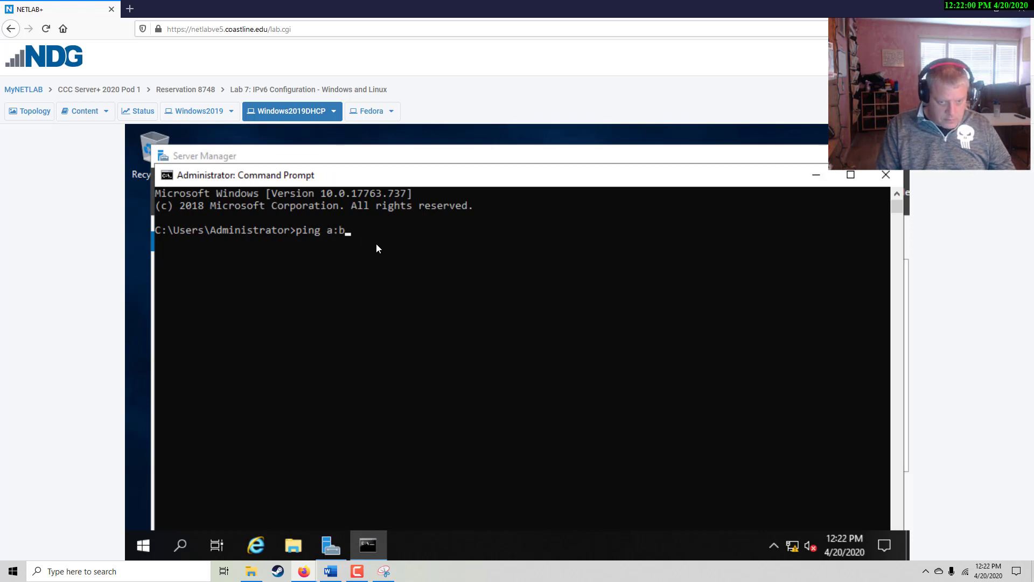
pyautogui.write(':')
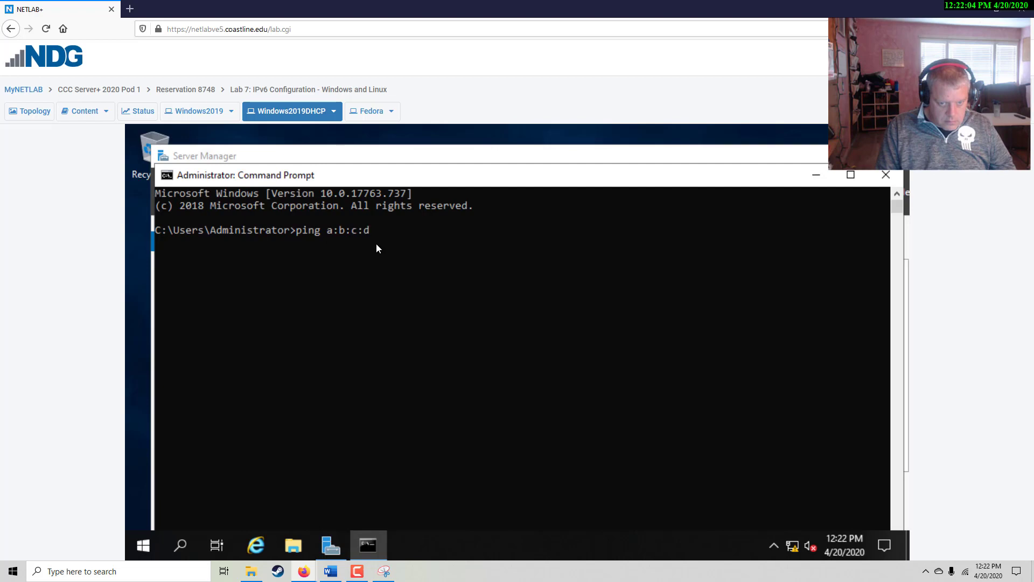
pyautogui.write('c:')
pyautogui.press('BackSpace')
pyautogui.press('BackSpace')
pyautogui.press('BackSpace')
pyautogui.press('BackSpace')
pyautogui.press('BackSpace')
pyautogui.press('BackSpace')
pyautogui.write('1:2:3')
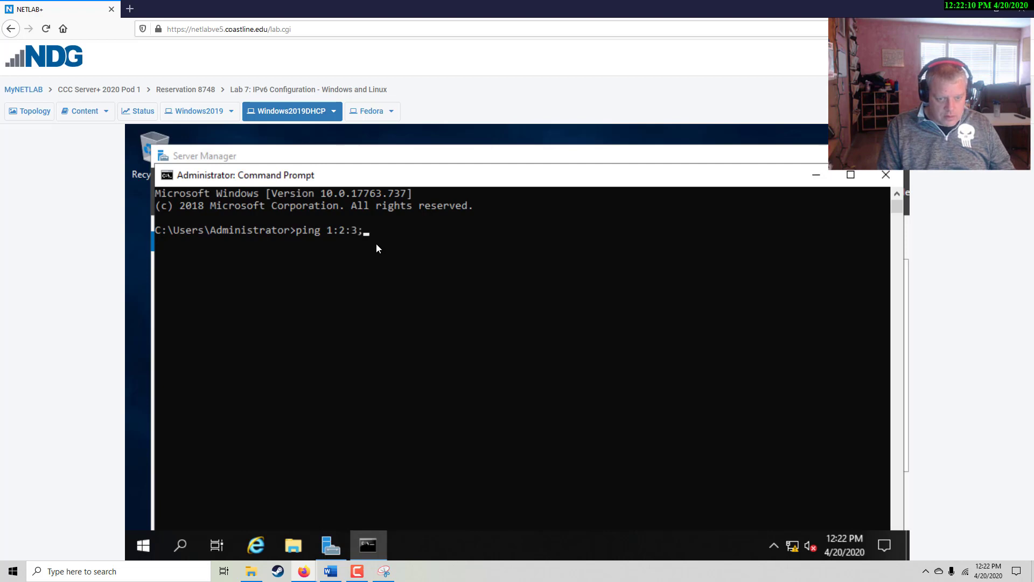
pyautogui.write(':4::abcd')
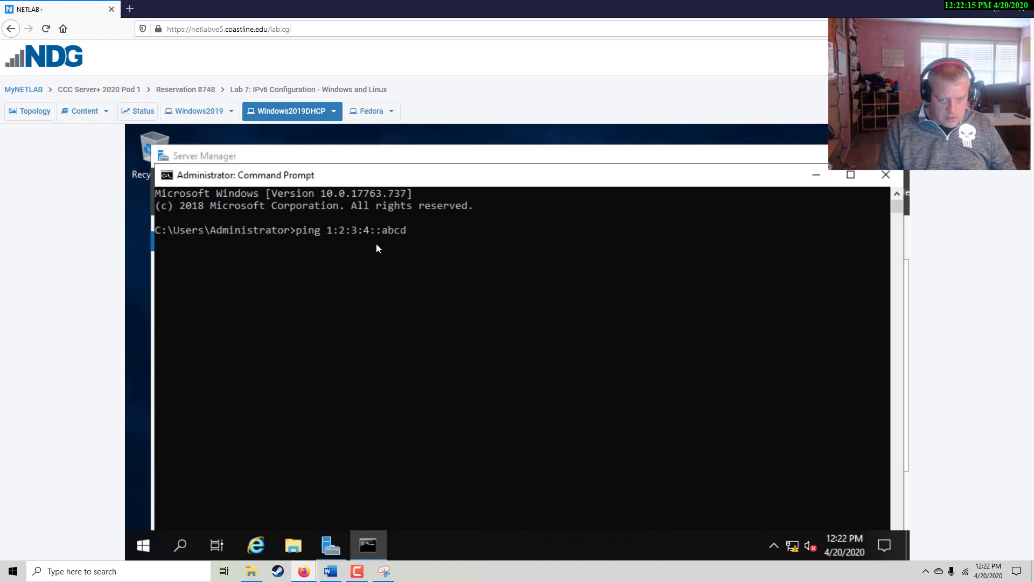
pyautogui.press('Return')
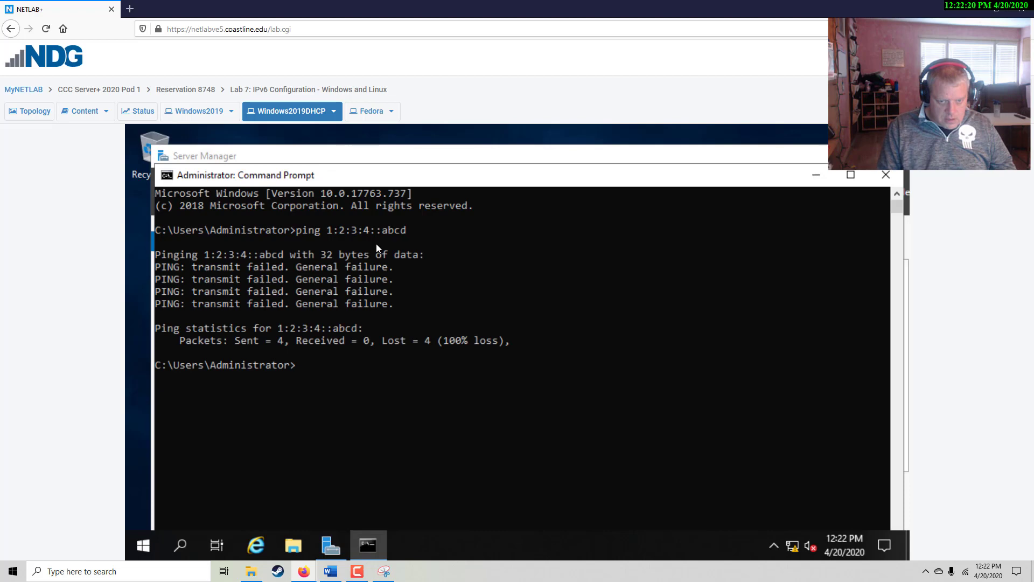
pyautogui.press('Up')
pyautogui.press('Return')
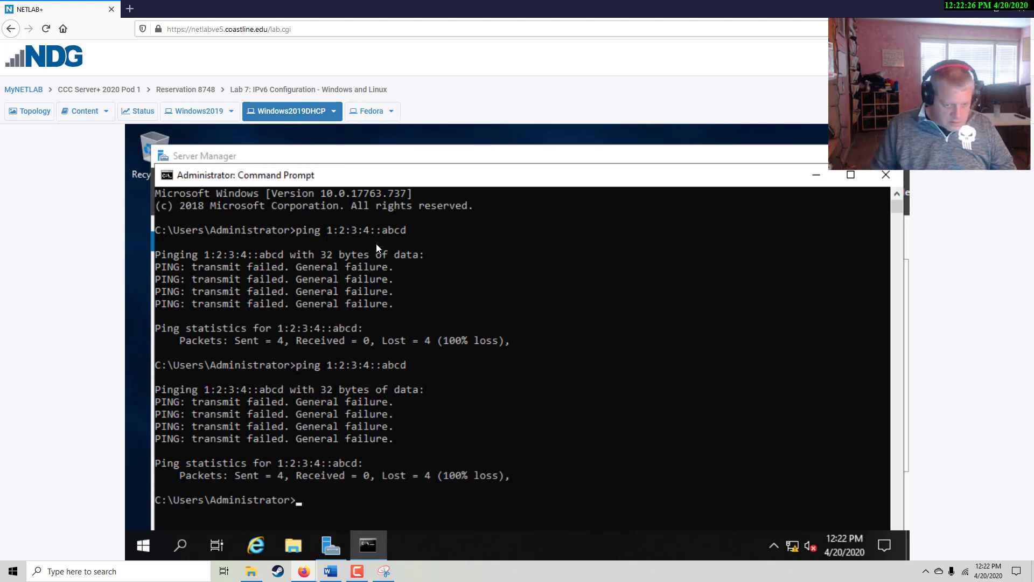
# Run ipconfig, showing only link-local IPv6 and the 169.254.51.19 address
pyautogui.write('ifcoinfg')
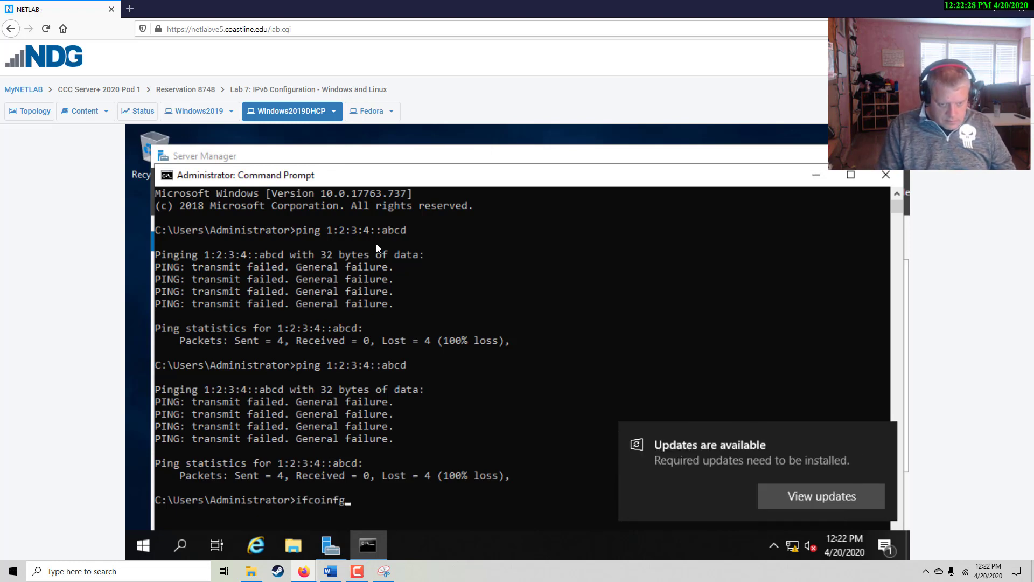
pyautogui.press('Return')
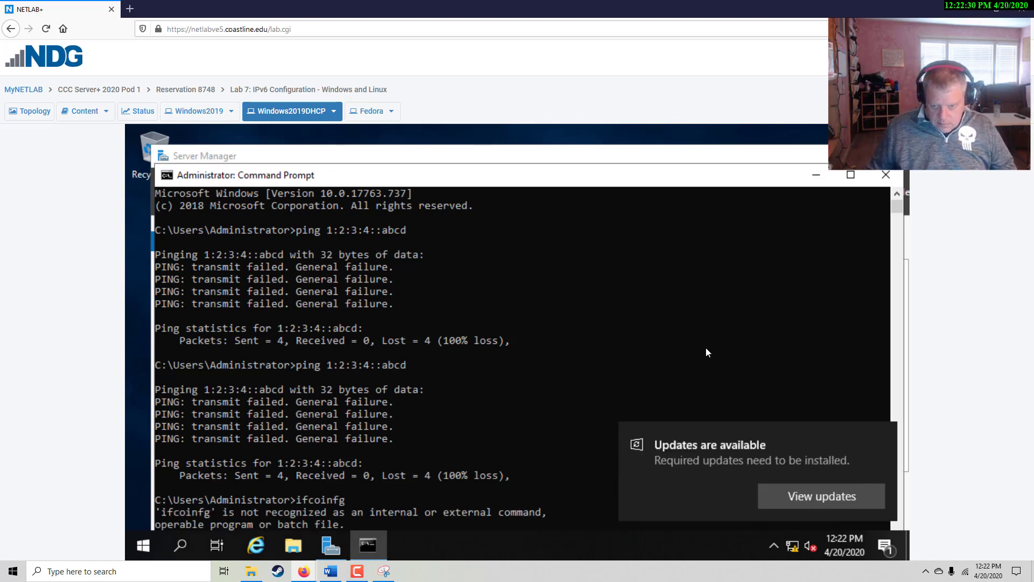
pyautogui.click(495, 383)
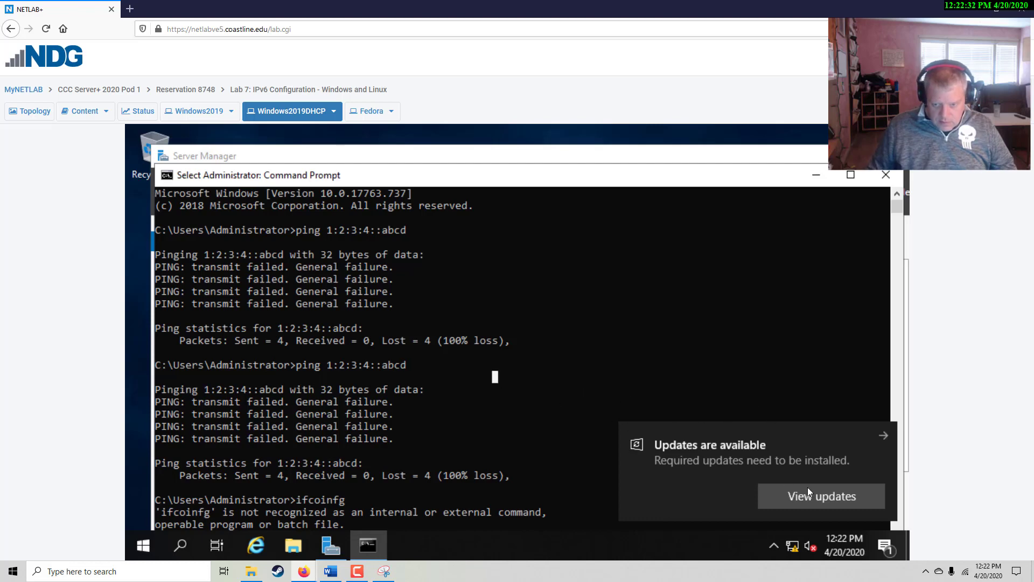
pyautogui.click(878, 435)
pyautogui.scroll(-4, 549, 409)
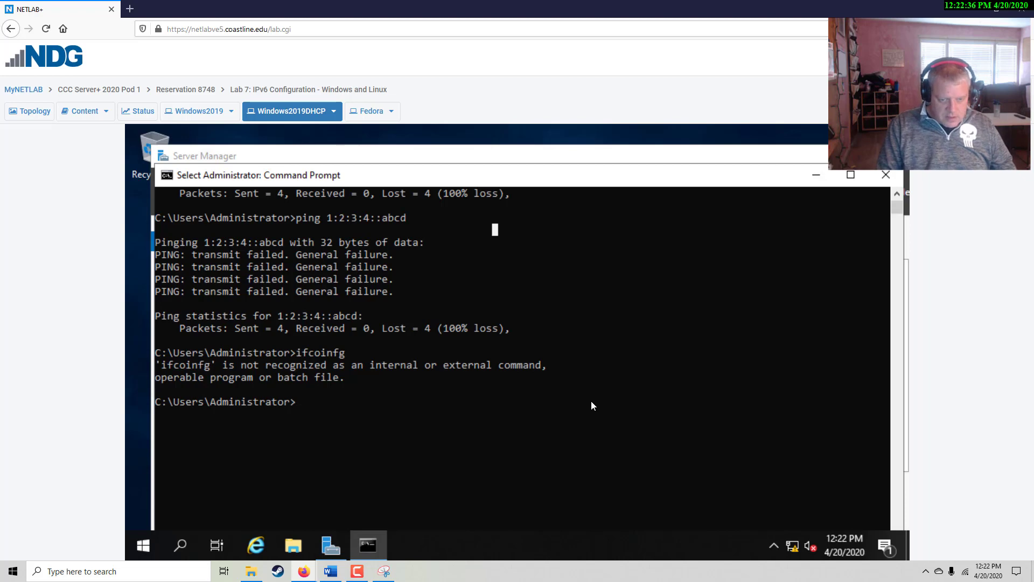
pyautogui.write('ipconfig')
pyautogui.press('Return')
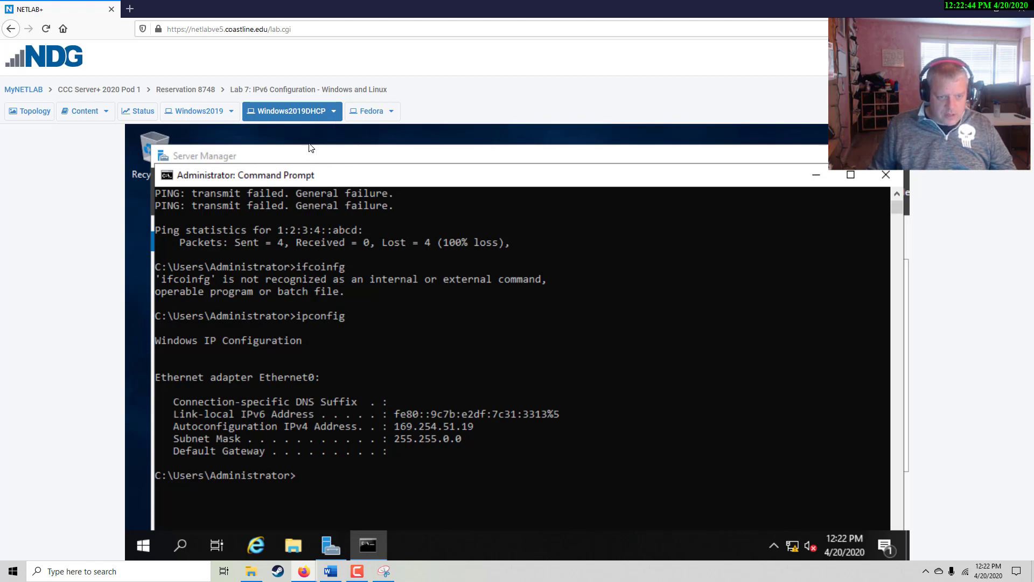
pyautogui.click(231, 112)
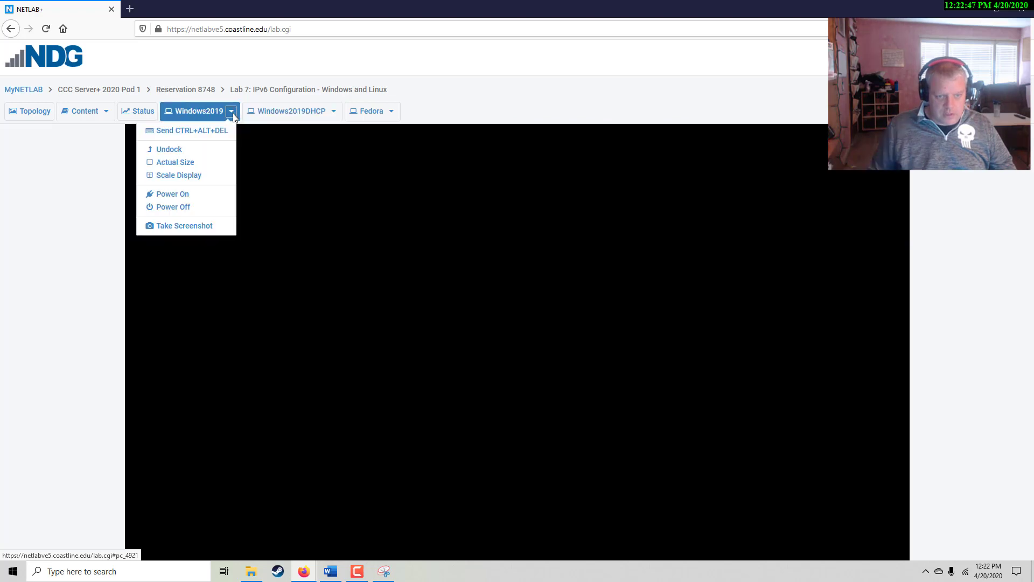
# Wake the Windows2019 console and rerun the ping to 1:2:3:4::abcd successfully
pyautogui.click(194, 132)
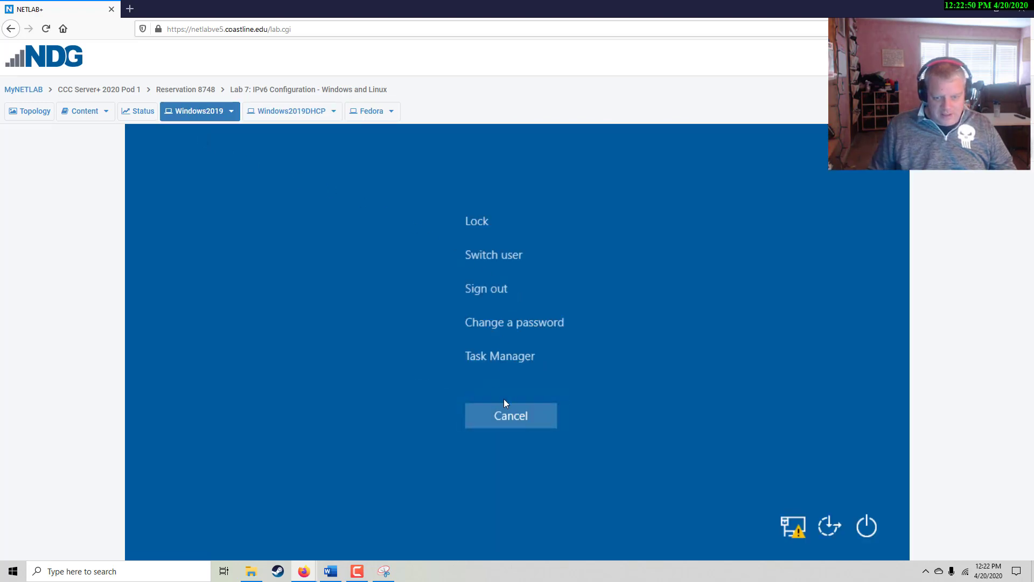
pyautogui.click(504, 411)
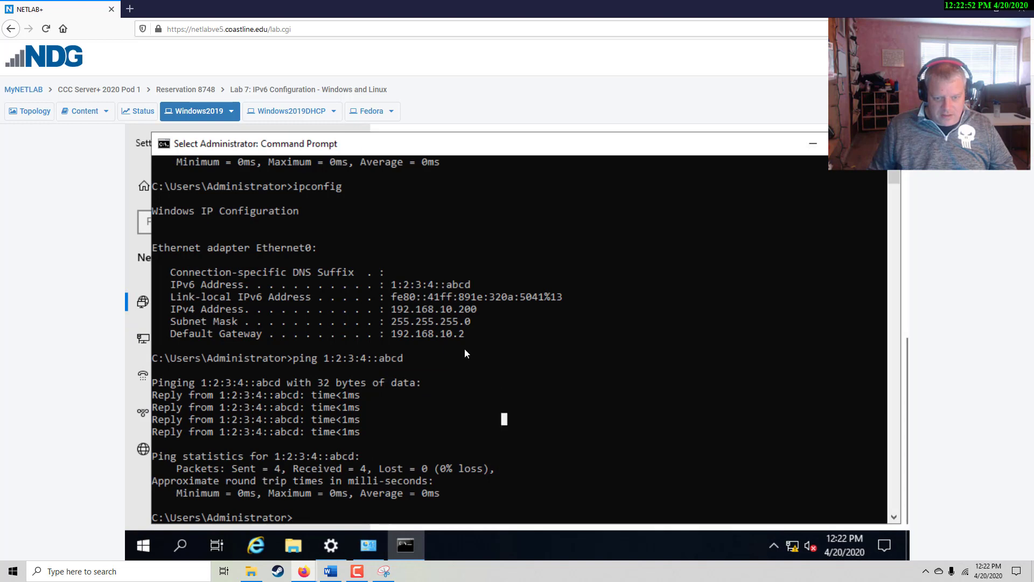
pyautogui.press('Up')
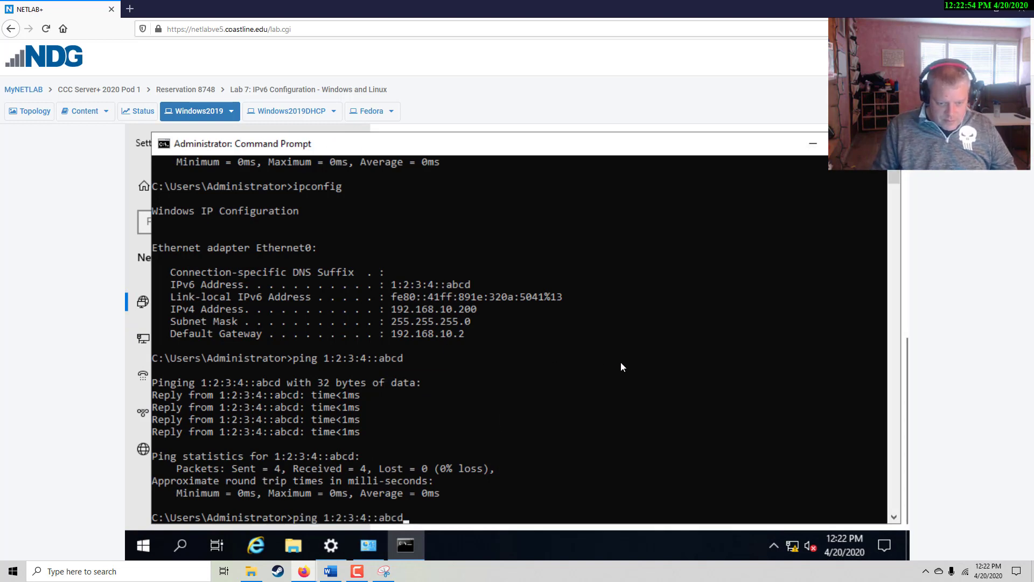
pyautogui.press('Return')
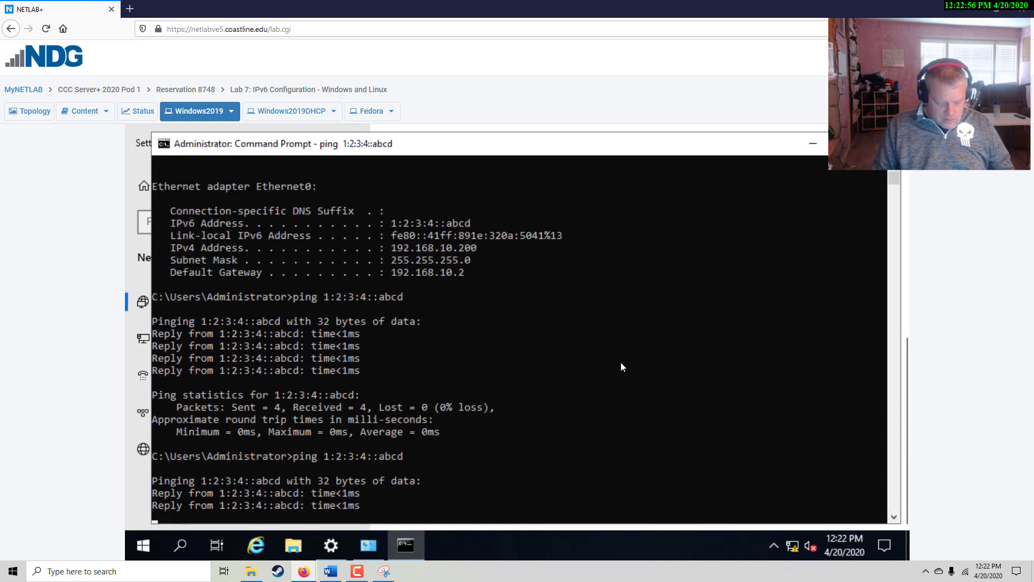
pyautogui.hotkey('ctrl', 'c')
# Ping Fedora's 1:2:3:4::bcde from Windows2019, getting replies in under 1 ms
pyautogui.press('Up')
pyautogui.press('BackSpace')
pyautogui.press('BackSpace')
pyautogui.press('BackSpace')
pyautogui.press('BackSpace')
pyautogui.write('bcde')
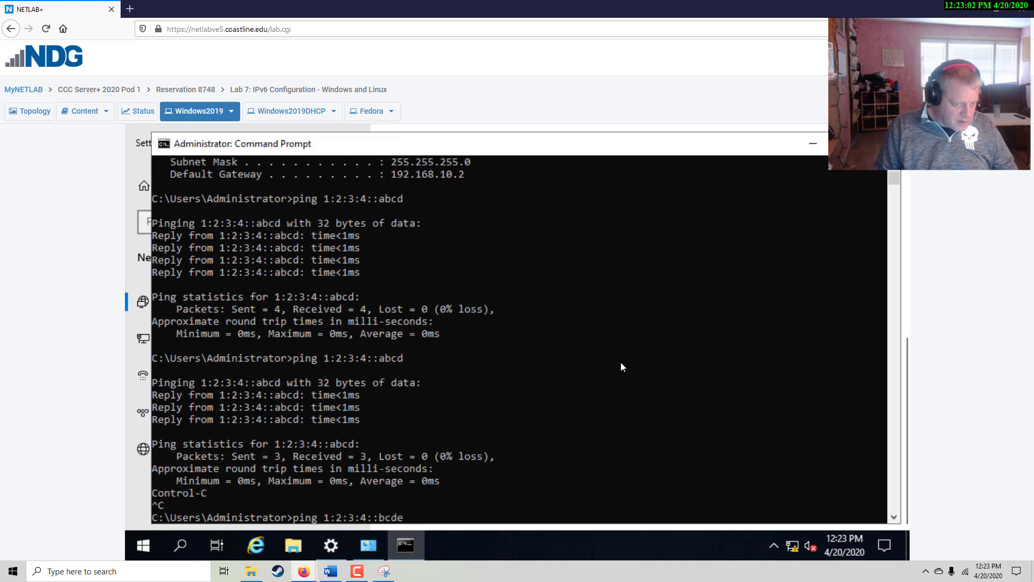
pyautogui.press('Return')
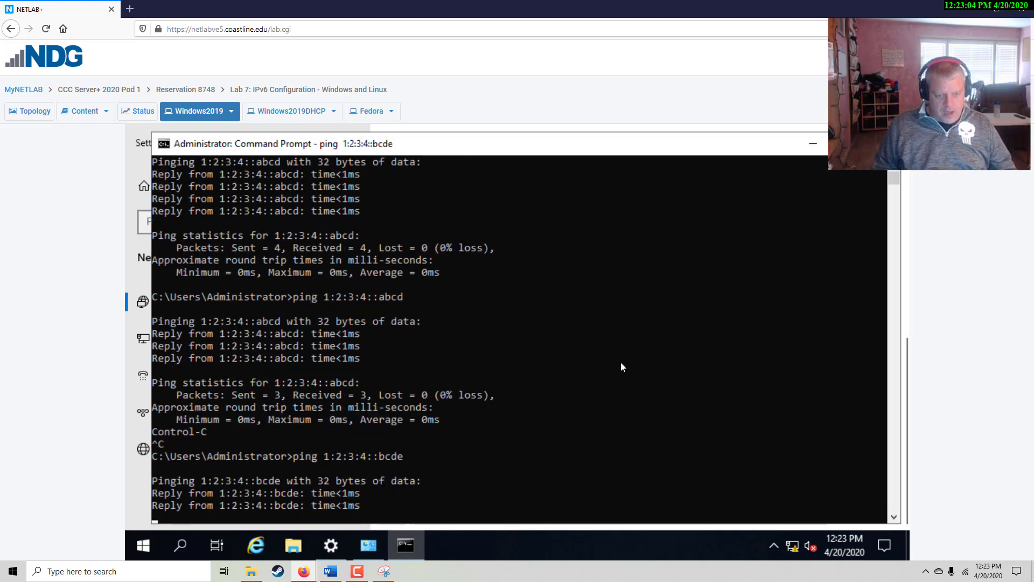